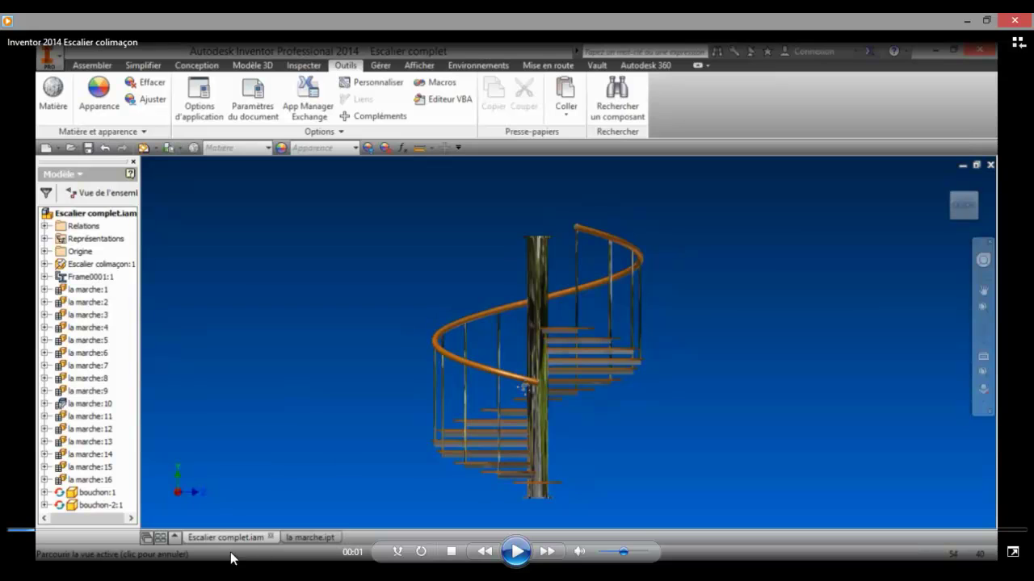
Step: Watch the video of the finished spiral staircase assembly, pause it and minimize the player to return to Inventor
click(515, 552)
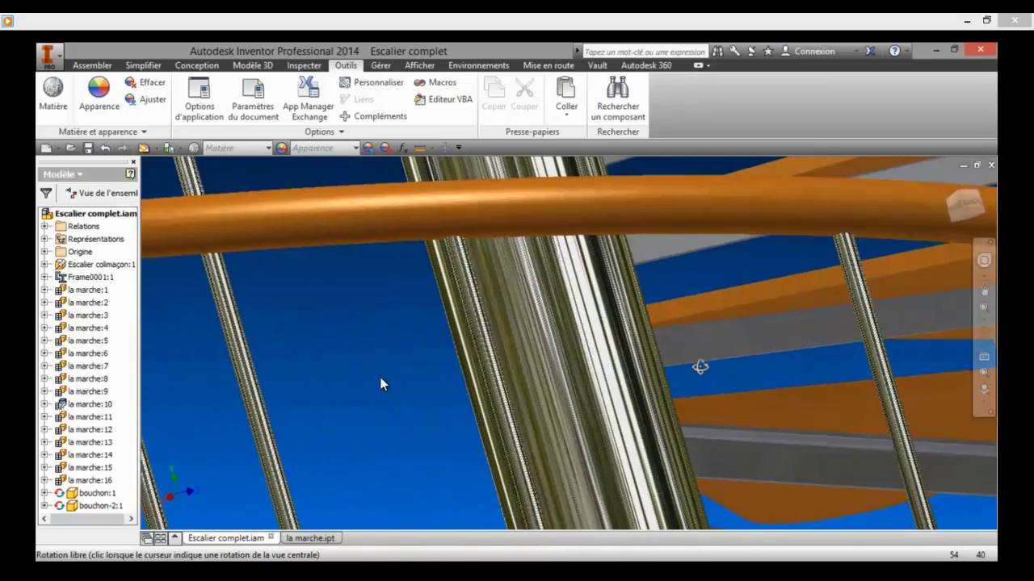
mouse_move(226, 541)
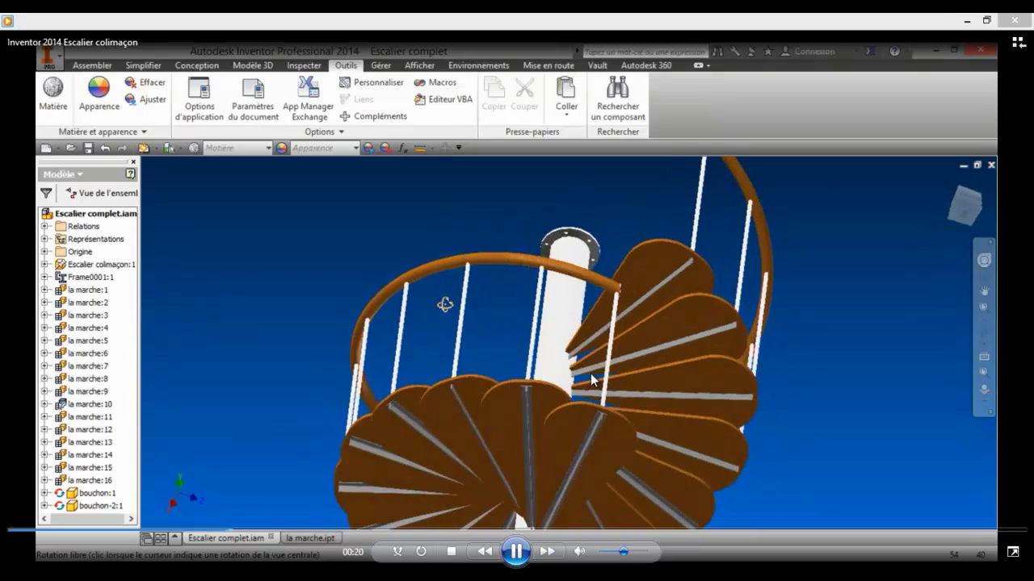
click(517, 552)
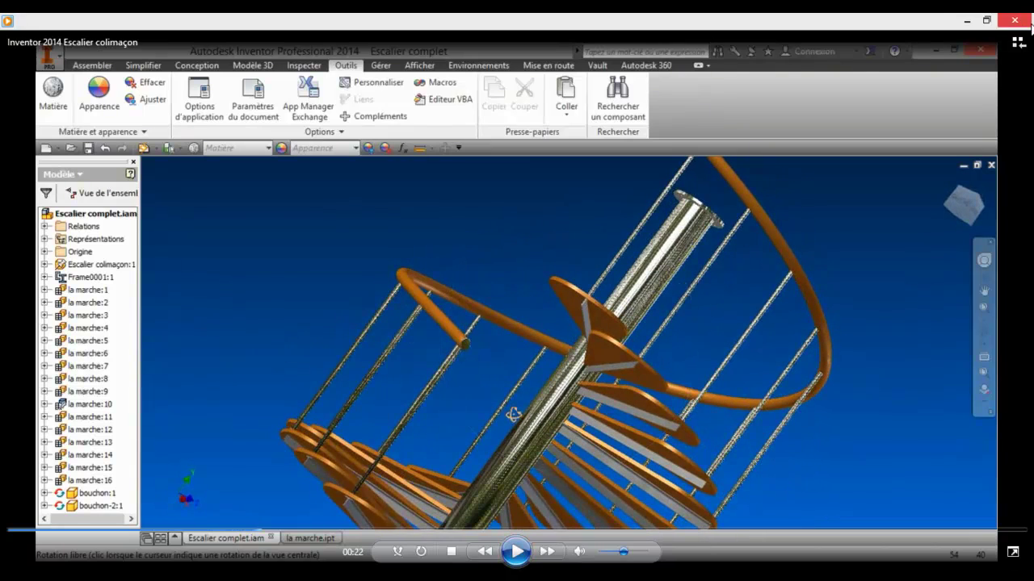
click(966, 19)
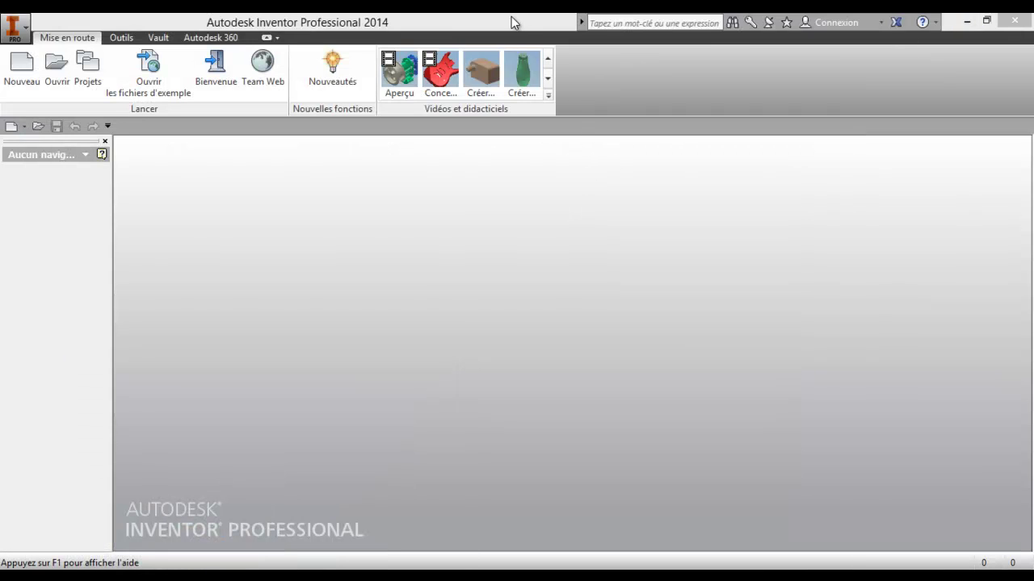
Step: Check that Esclier colimaçon 2 tuto is the active project and create a new part from the Standard.ipt template
click(89, 69)
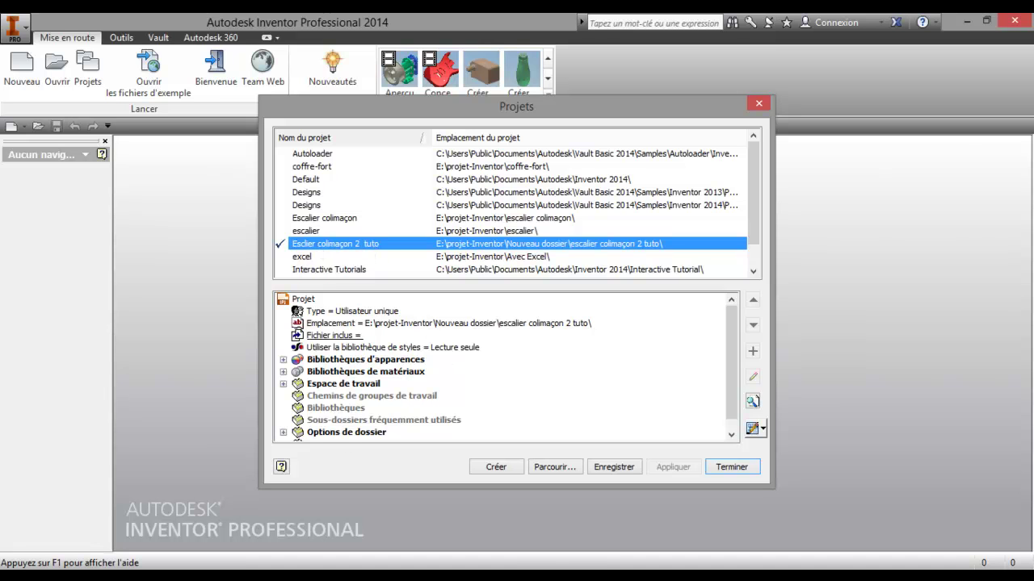
click(736, 470)
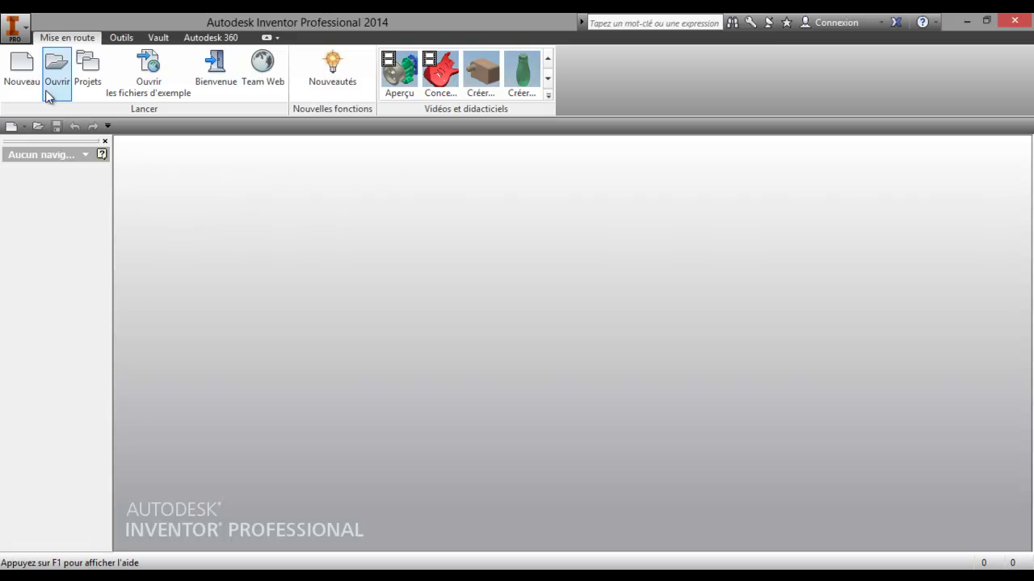
click(24, 69)
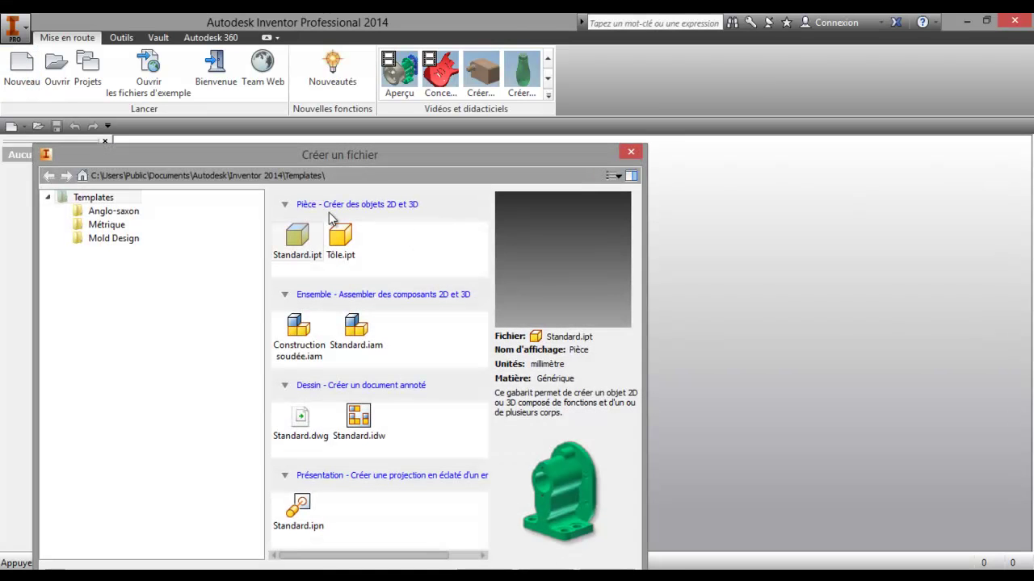
double_click(308, 242)
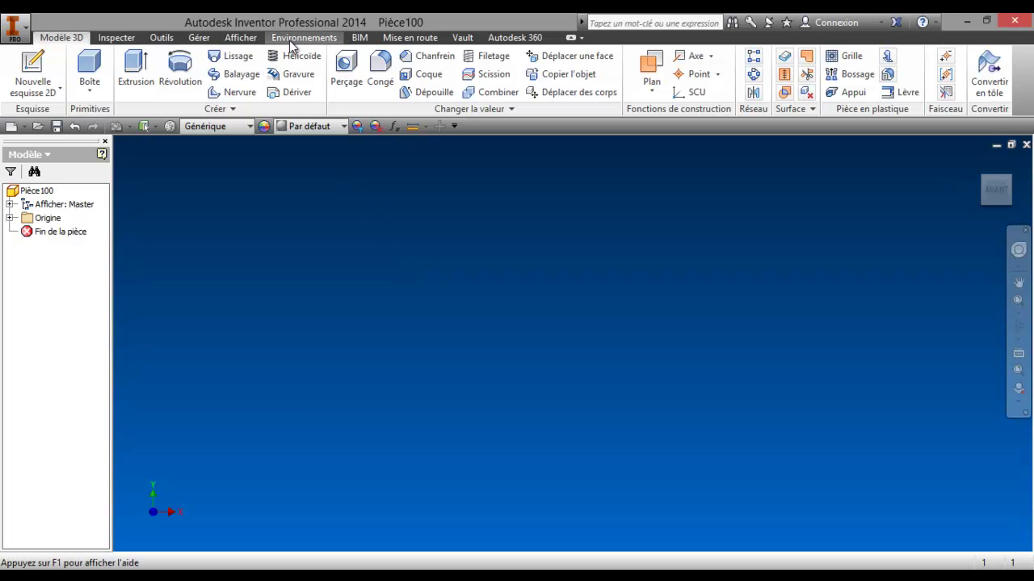
Step: Change the application's colour scheme to Bleu ciel
click(200, 37)
click(245, 39)
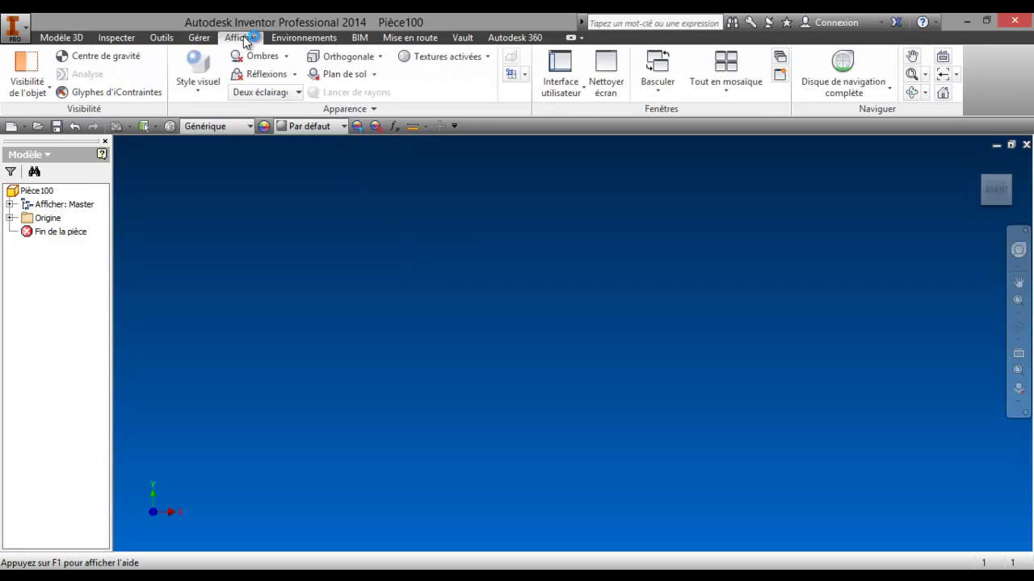
click(292, 36)
click(160, 38)
click(175, 74)
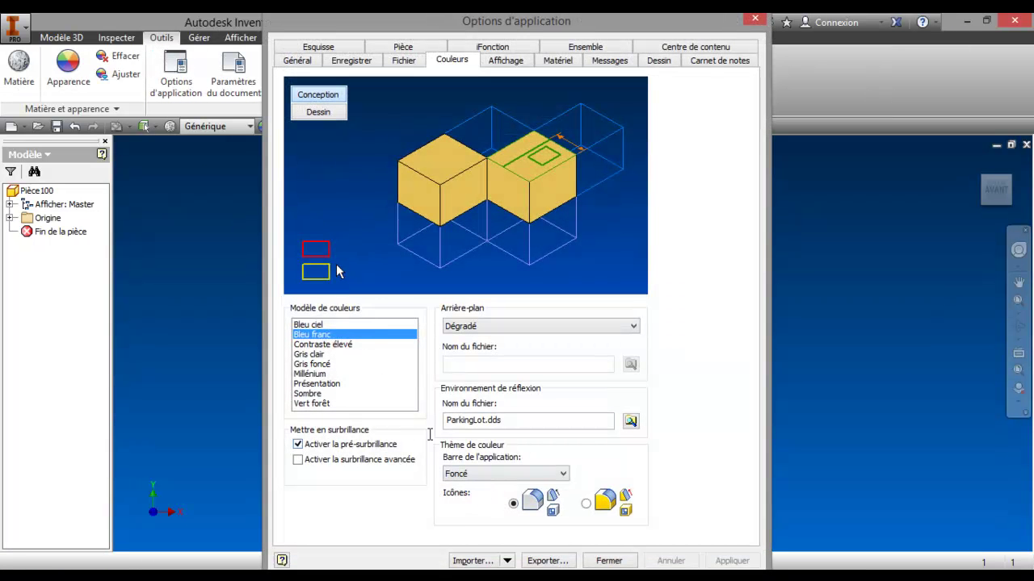
click(339, 325)
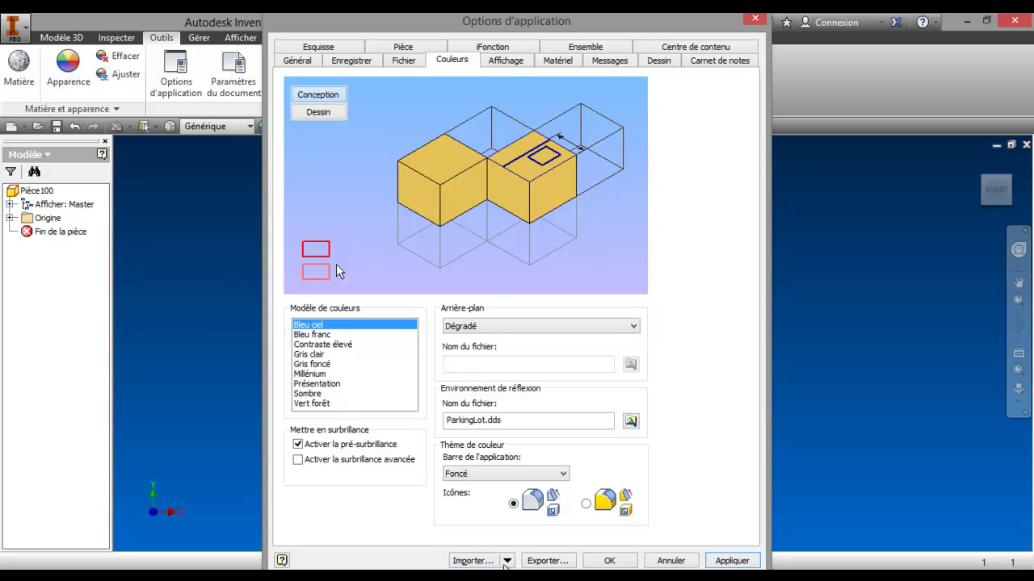
click(616, 563)
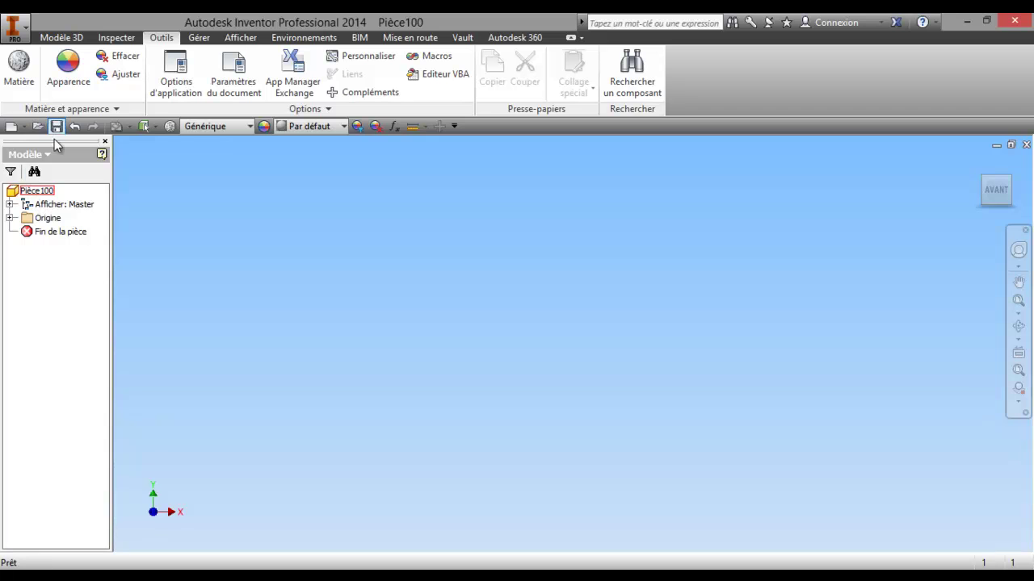
Step: Expand the part's origin folder and start a new 2D sketch on the XZ plane
click(10, 218)
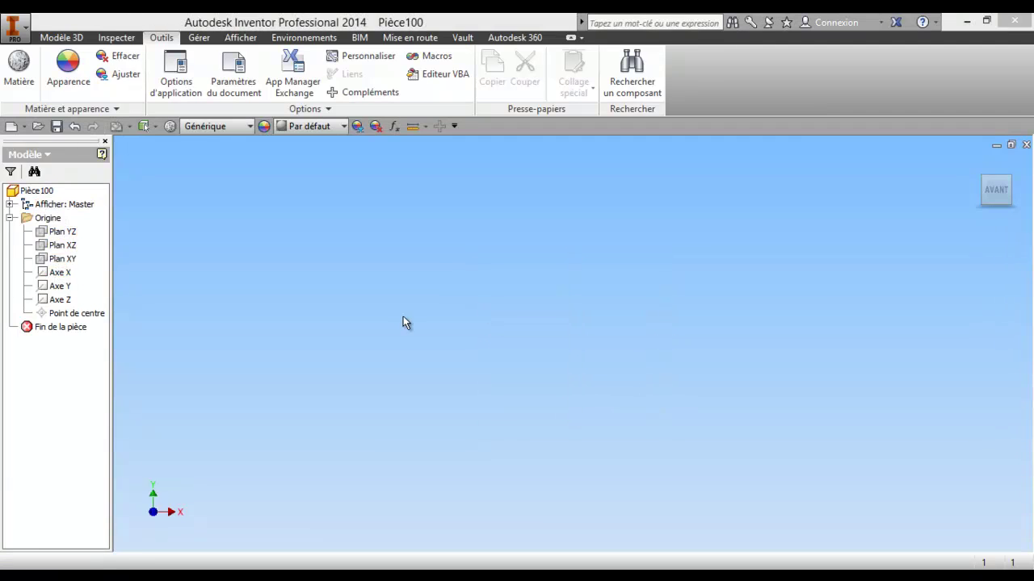
click(62, 37)
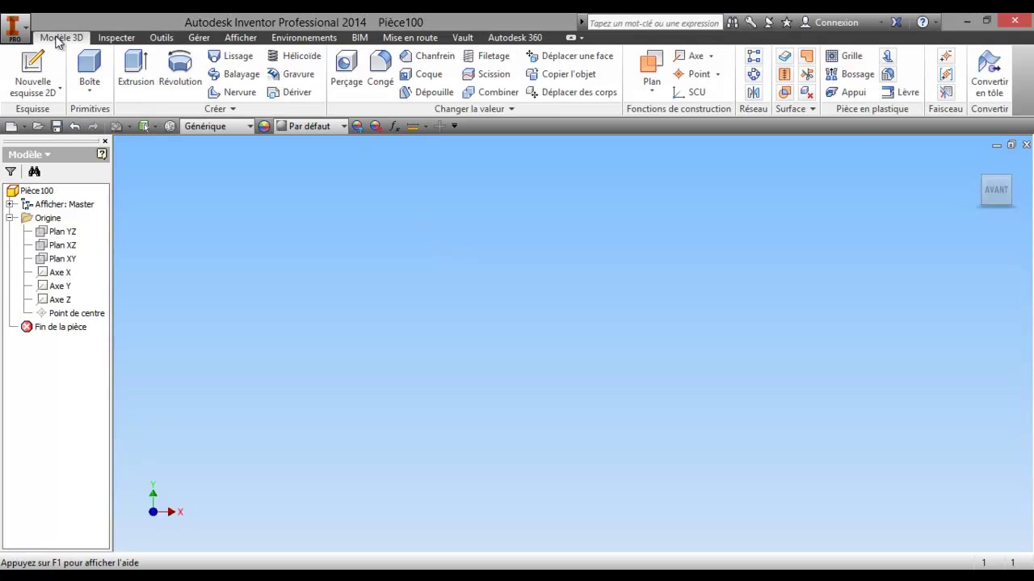
click(33, 74)
click(550, 402)
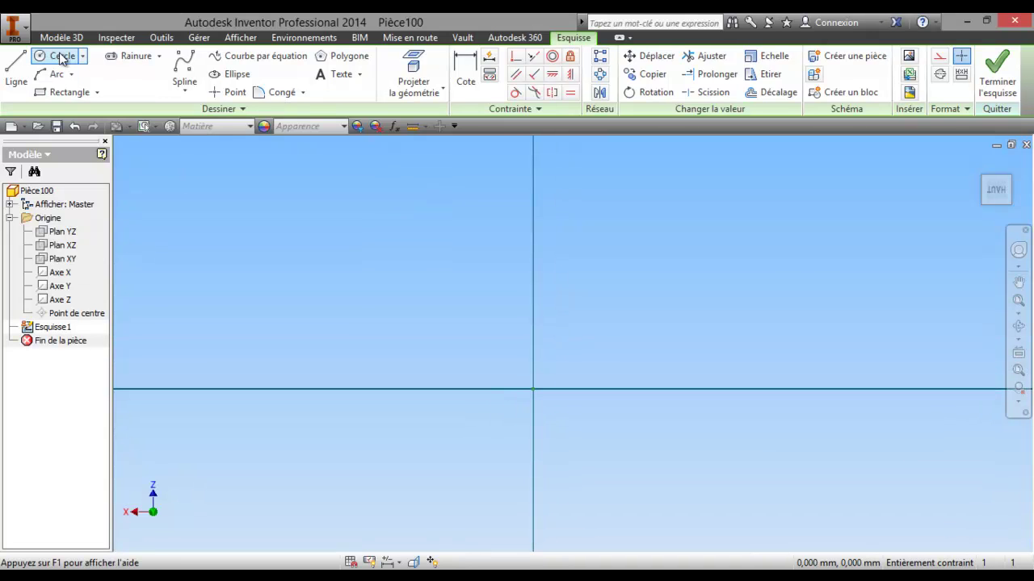
Step: Draw a circle with a diameter of 2500 mm centred on the sketch origin
click(63, 56)
click(533, 390)
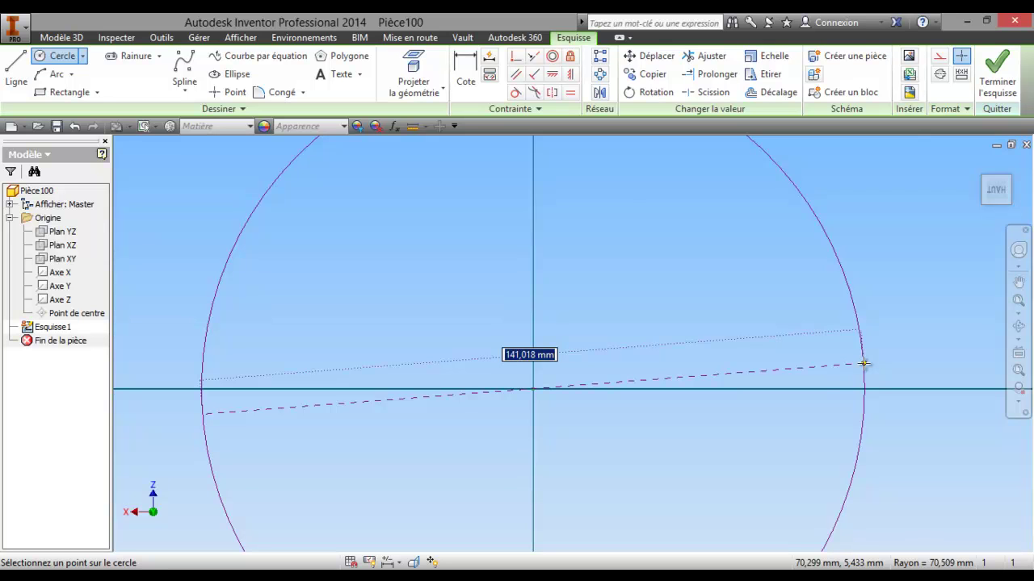
text(25000)
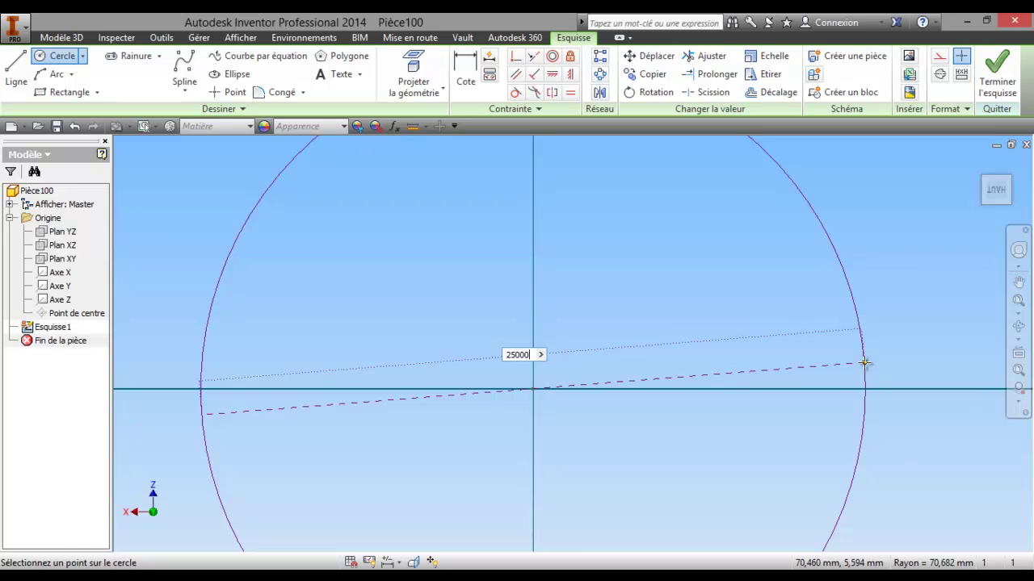
key(Return)
scroll(865, 363, up, 3)
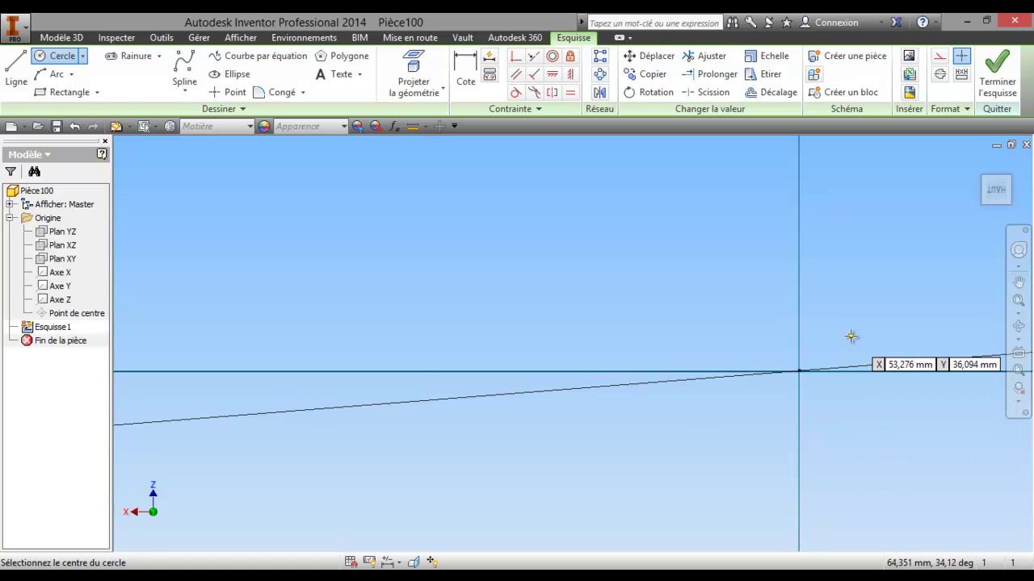
scroll(850, 336, up, 2)
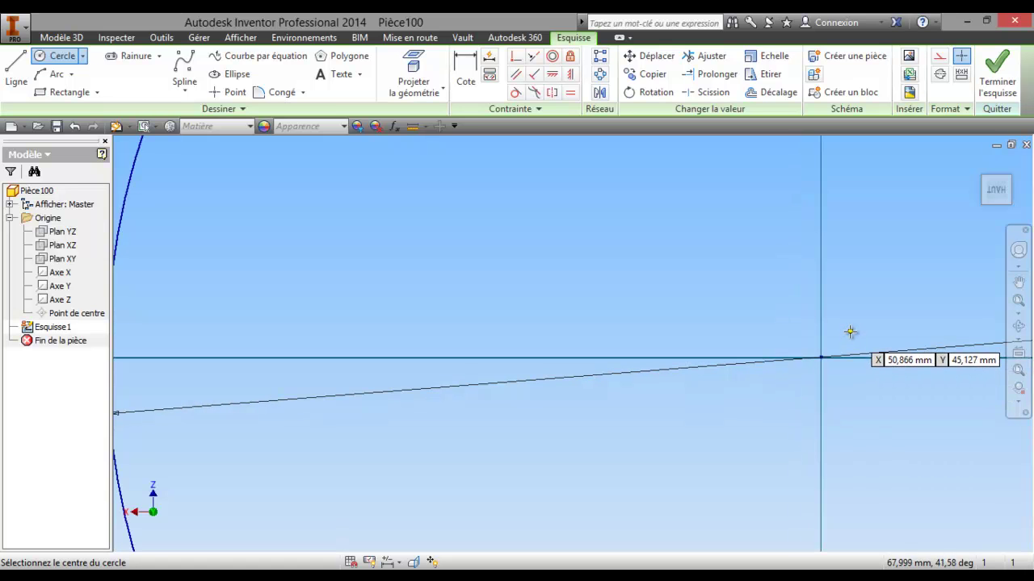
scroll(572, 355, up, 5)
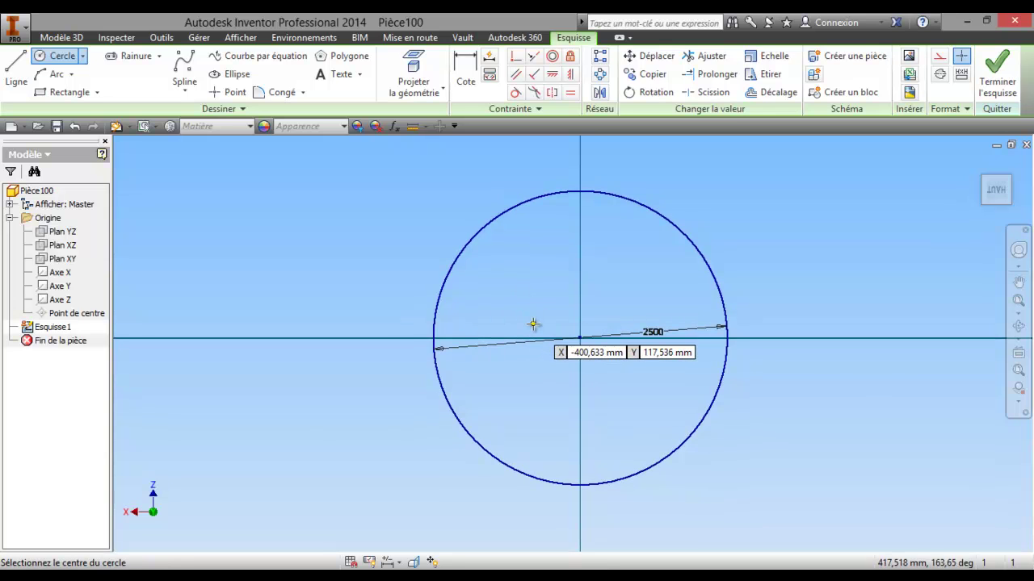
scroll(250, 300, up, 1)
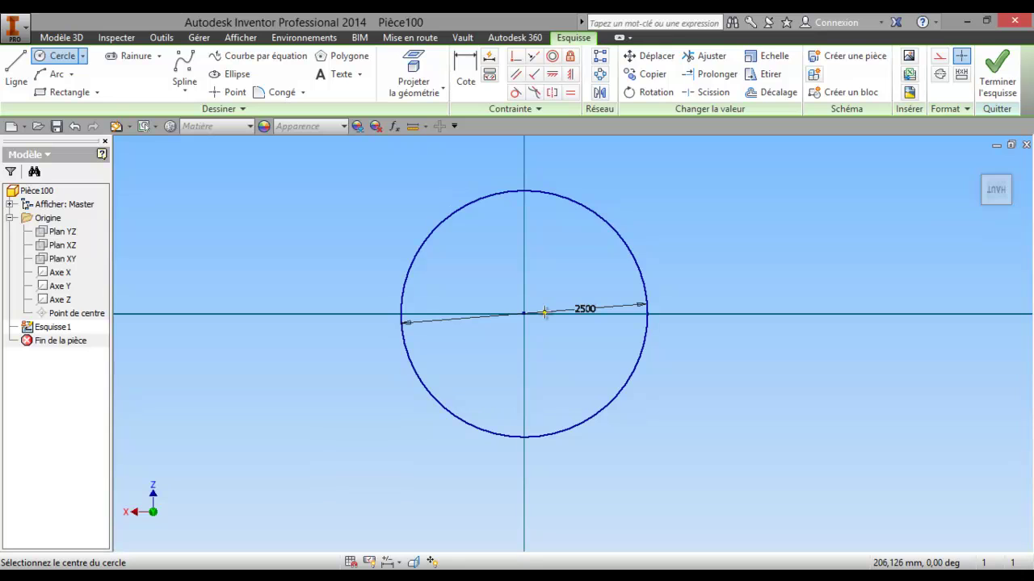
Step: Draw a concentric inner circle with a diameter of 300 mm centred on the sketch origin
click(71, 61)
click(524, 312)
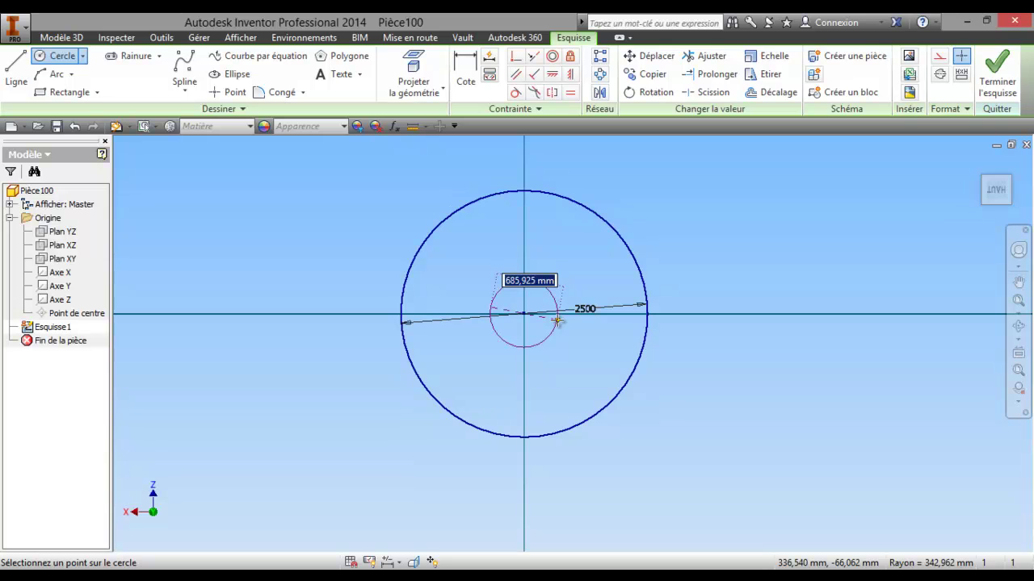
text(3)
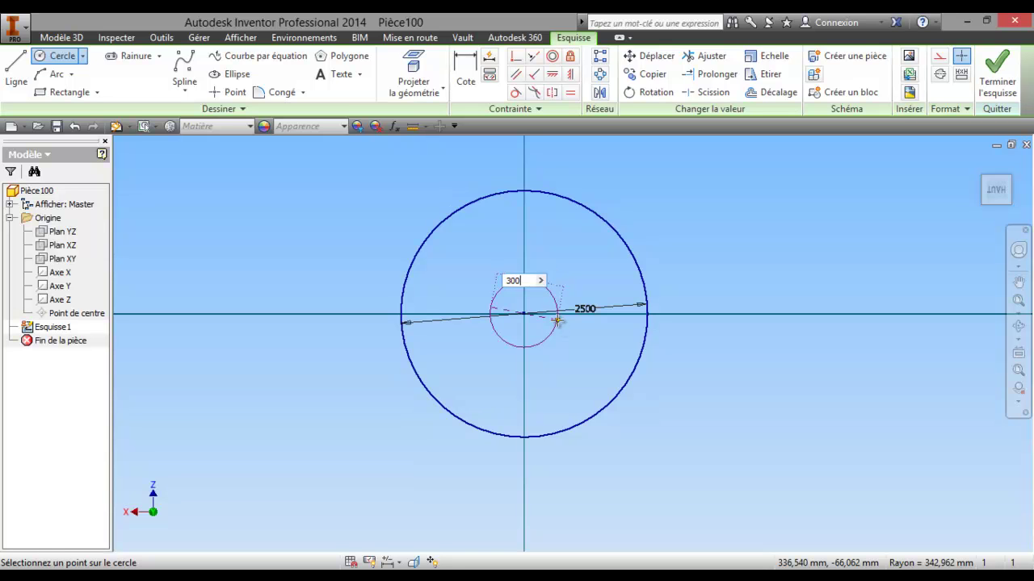
text(00)
key(Return)
scroll(499, 309, up, 4)
scroll(500, 310, down, 5)
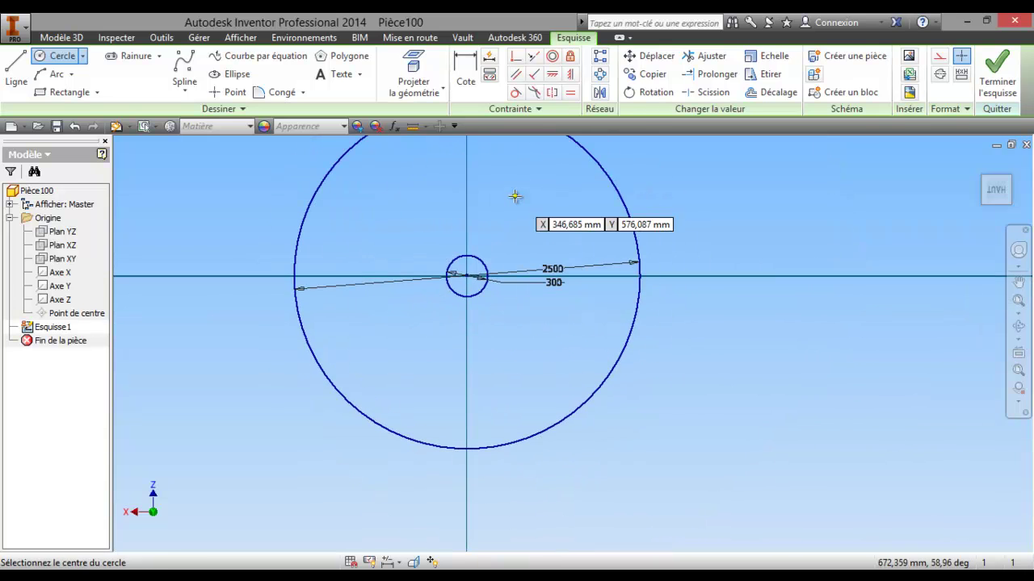
Step: Draw a horizontal line along the sketch axis from the inner circle's right side to the outer circle
click(17, 66)
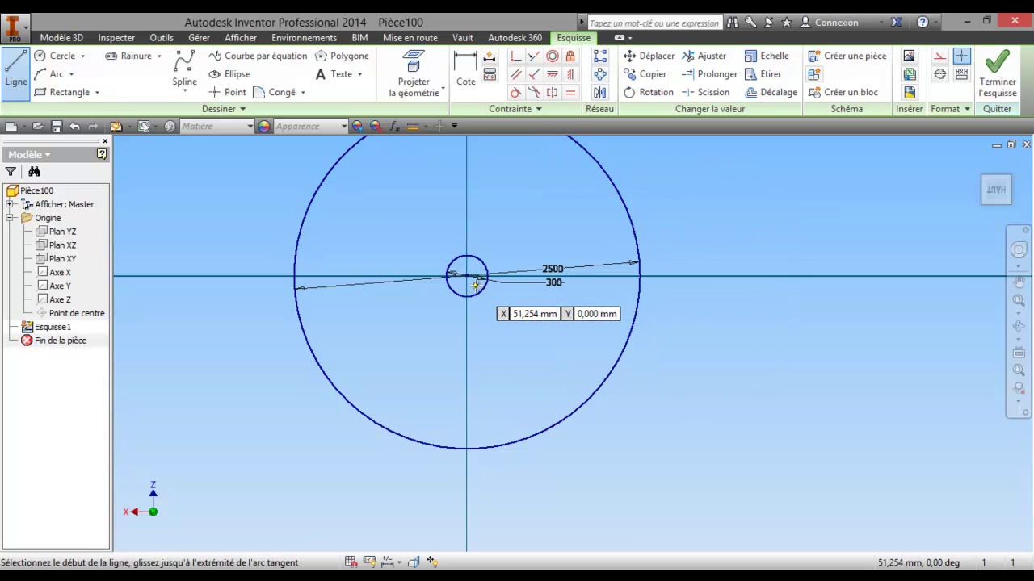
scroll(487, 276, up, 4)
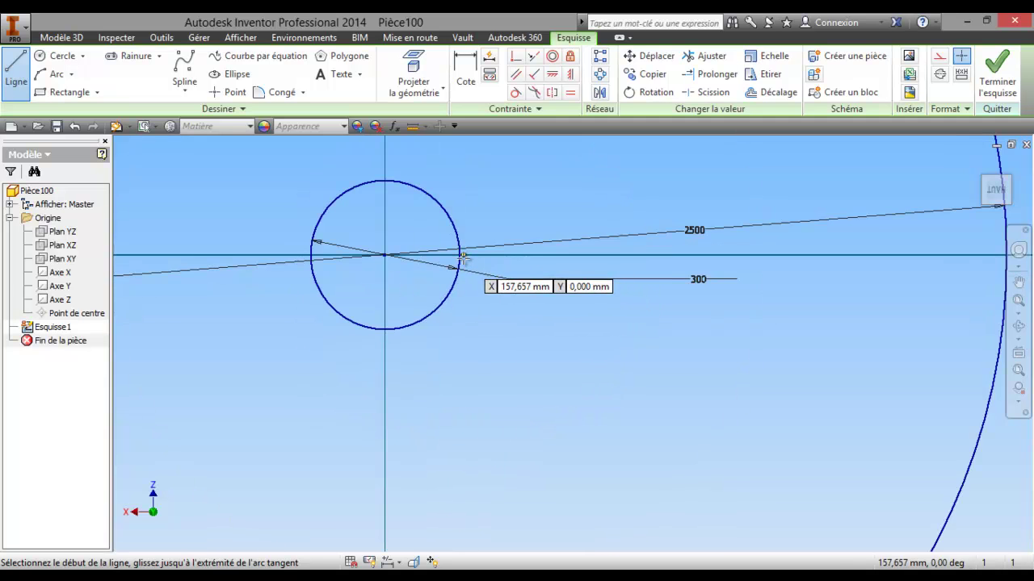
click(461, 255)
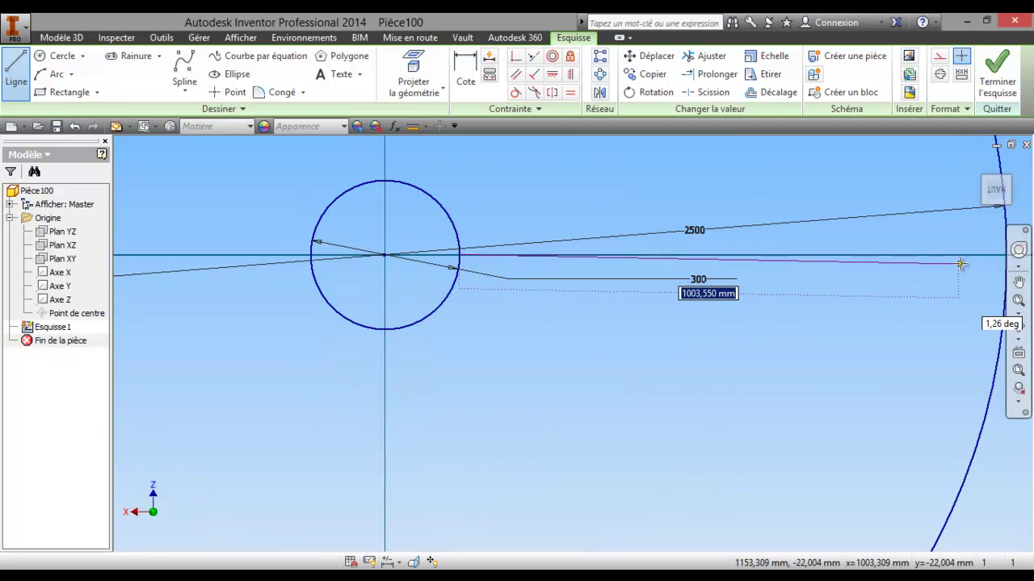
mouse_move(961, 266)
middle_down()
mouse_move(891, 293)
mouse_move(789, 260)
middle_up()
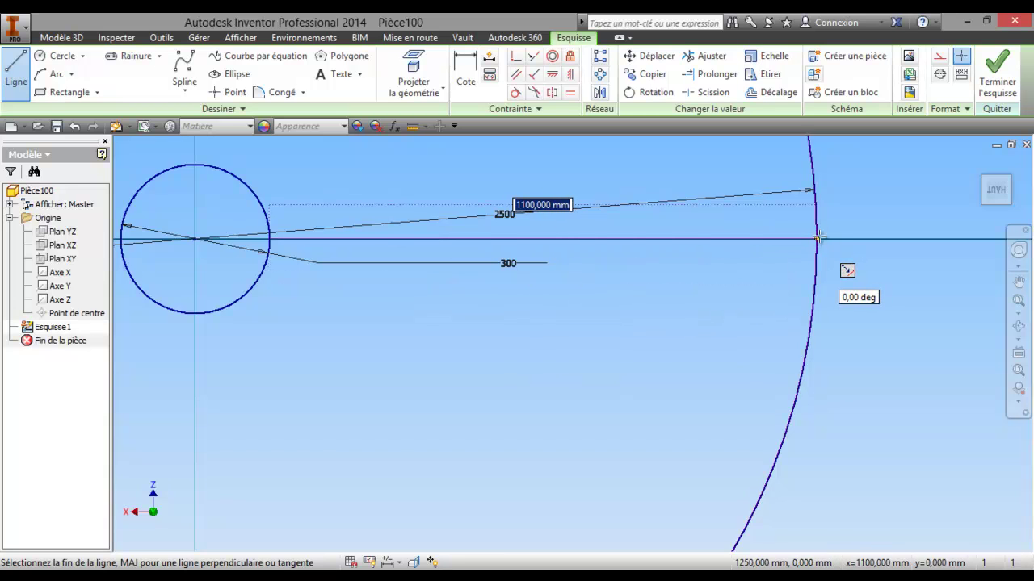
click(815, 239)
scroll(767, 266, down, 3)
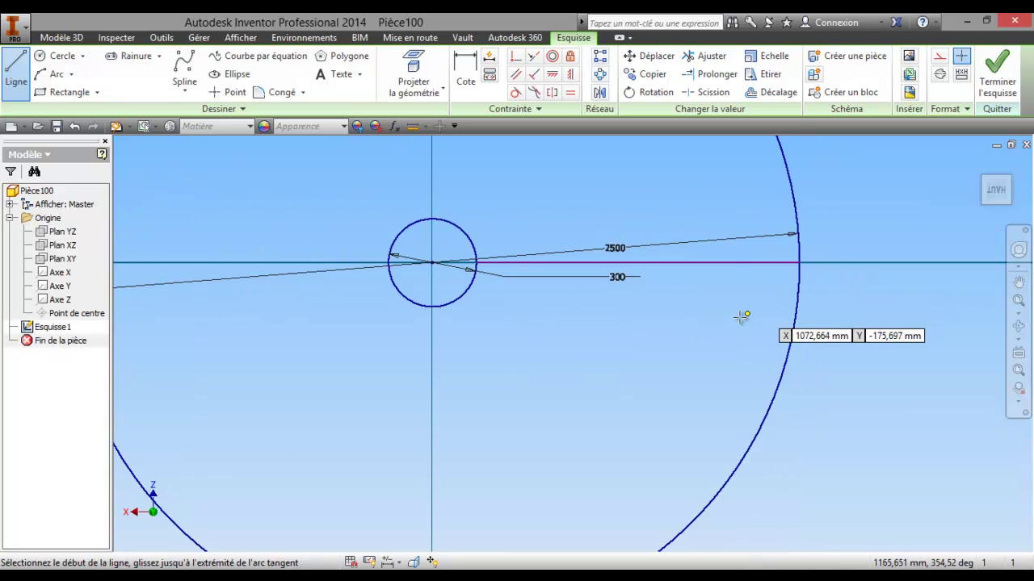
scroll(694, 345, down, 5)
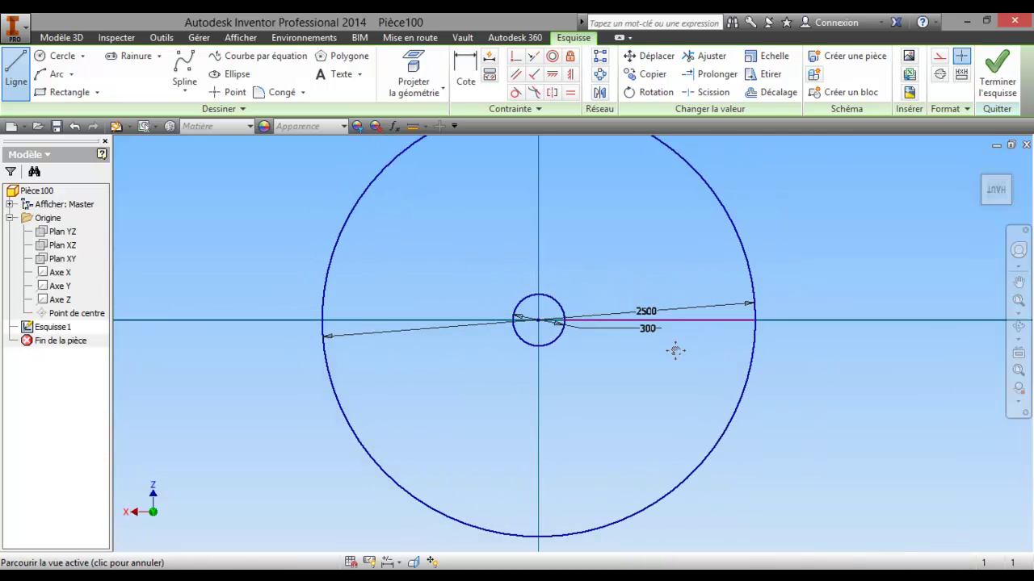
Step: Create a circular pattern of the radial line with 16 occurrences over 360 degrees around the sketch's centre point
click(599, 75)
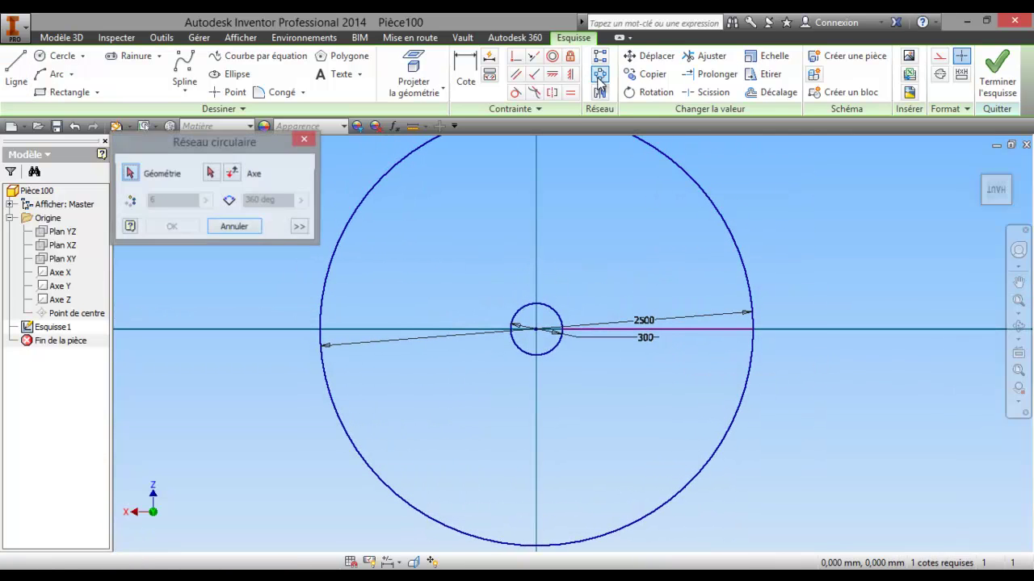
click(667, 332)
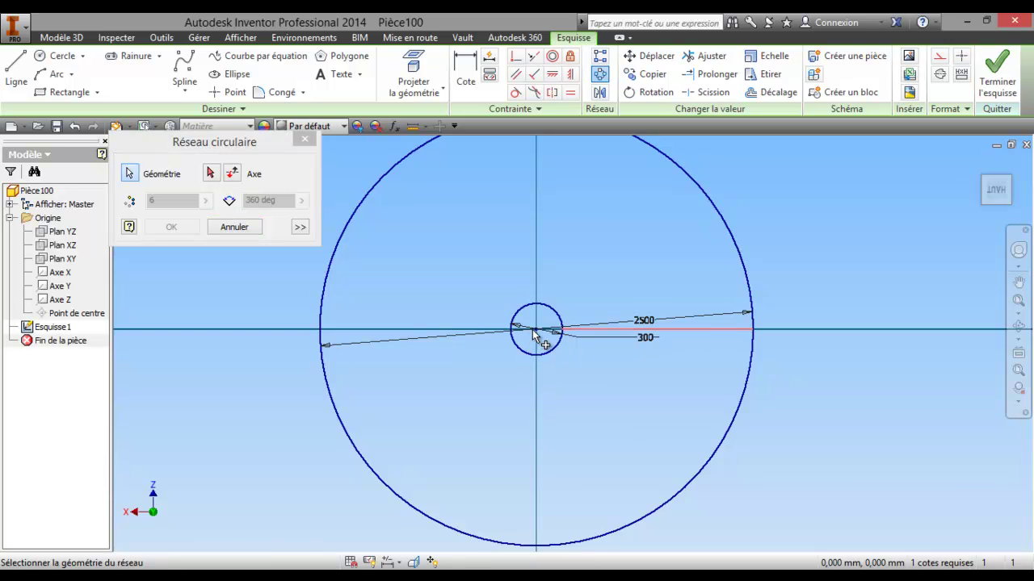
click(210, 173)
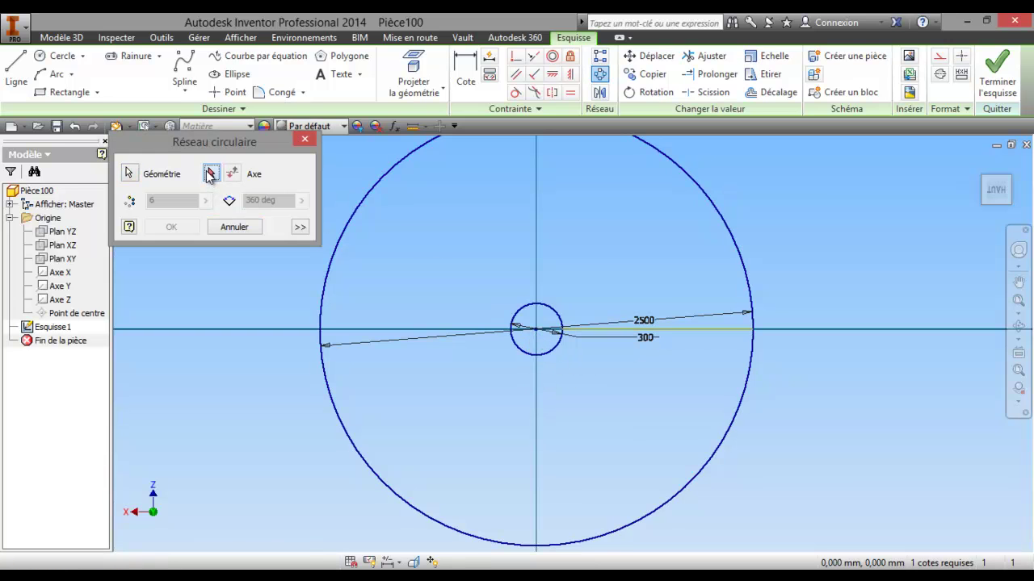
click(537, 330)
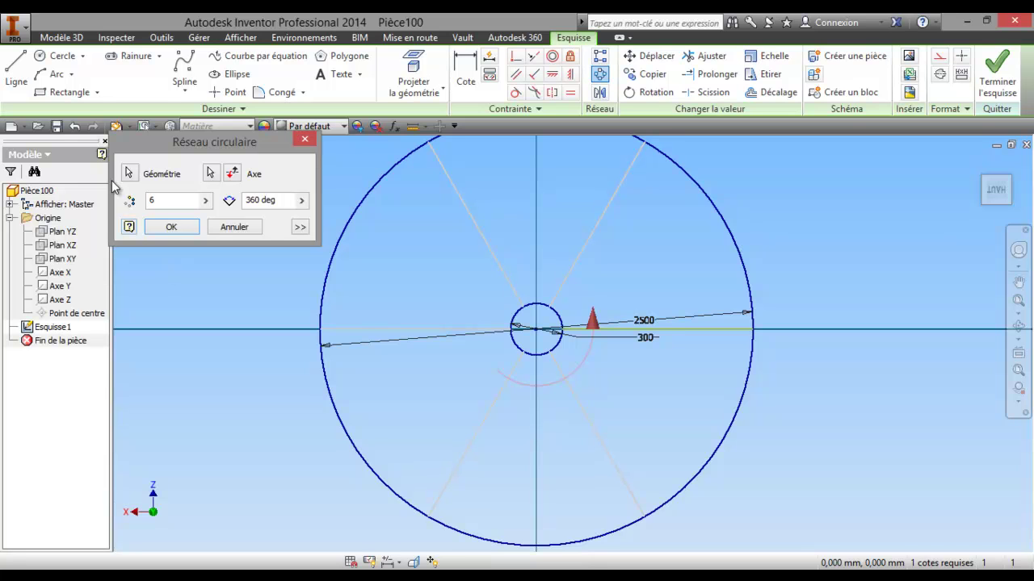
double_click(171, 202)
text(16)
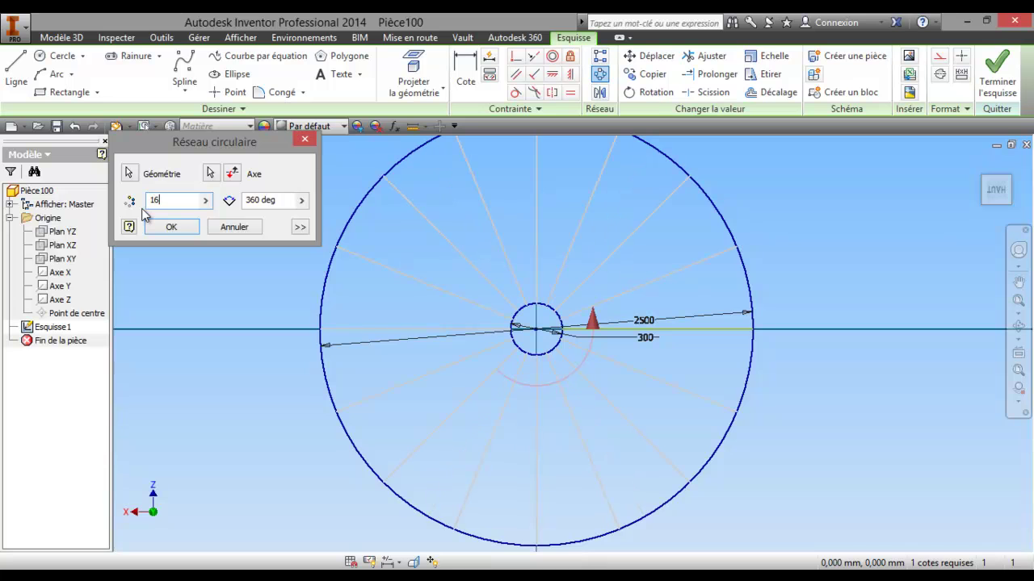
click(171, 227)
scroll(399, 337, up, 1)
scroll(551, 404, down, 1)
key(x)
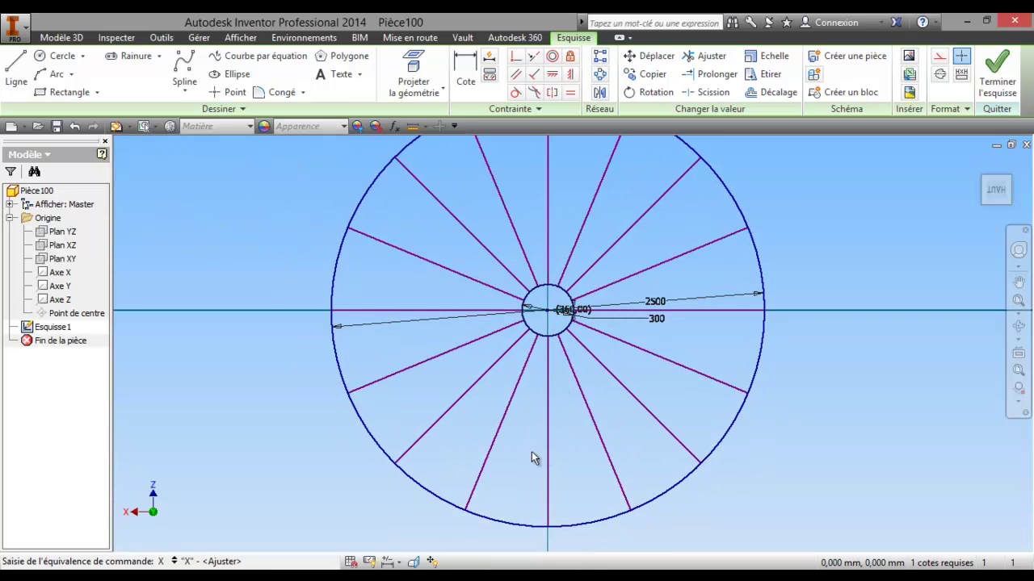
scroll(638, 428, down, 2)
scroll(722, 350, down, 2)
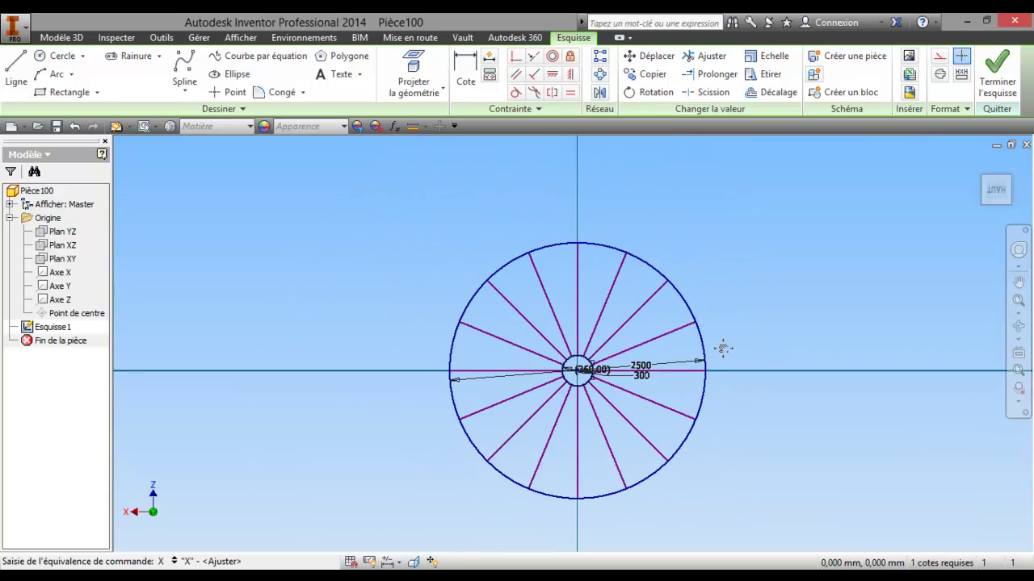
key(Escape)
Step: Set the line colour to black (Noir) for the radial line adjacent to the front vertical one
click(1018, 326)
mouse_move(638, 358)
mouse_down()
mouse_move(590, 266)
mouse_move(688, 278)
mouse_move(636, 305)
mouse_up()
middle_drag(575, 344, 523, 309)
scroll(514, 312, up, 3)
scroll(515, 313, down, 3)
drag(511, 308, 508, 305)
right_click(509, 304)
click(401, 300)
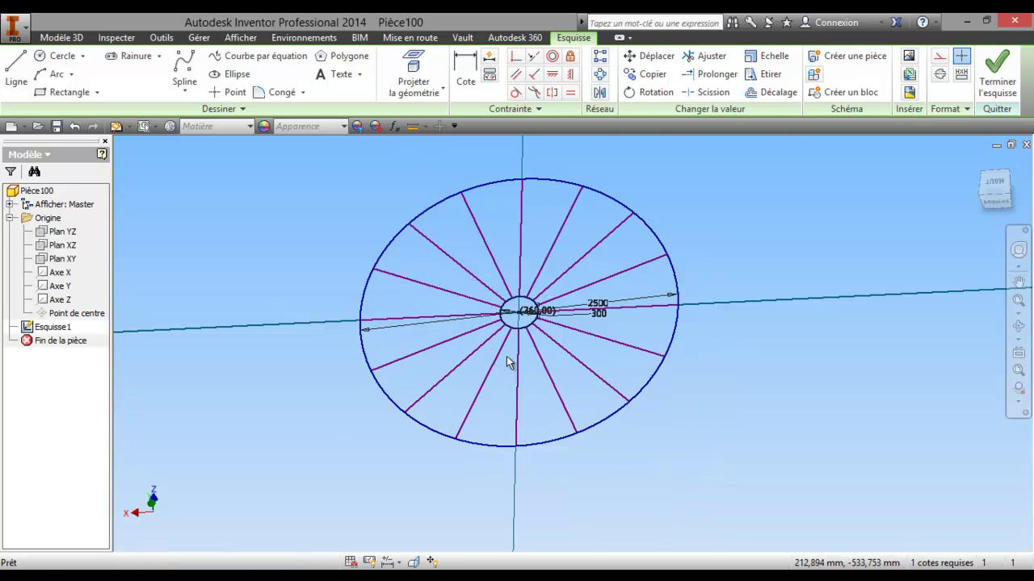
scroll(527, 374, up, 3)
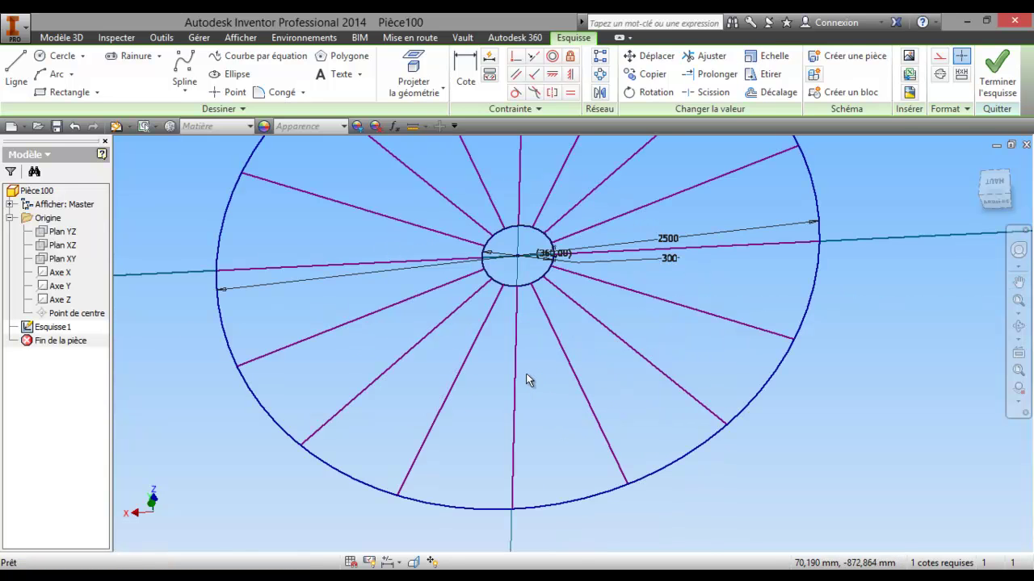
right_click(573, 373)
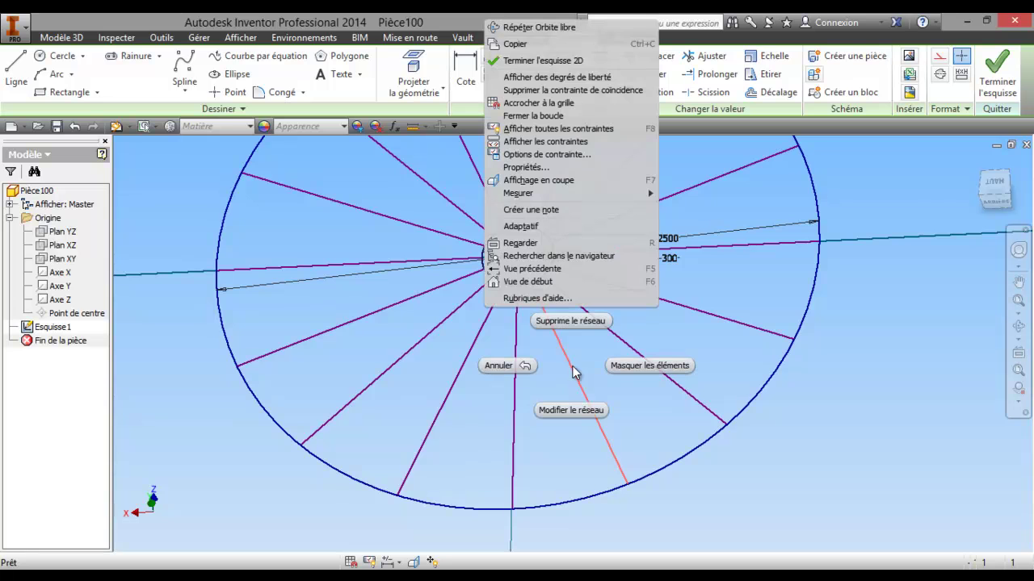
click(525, 168)
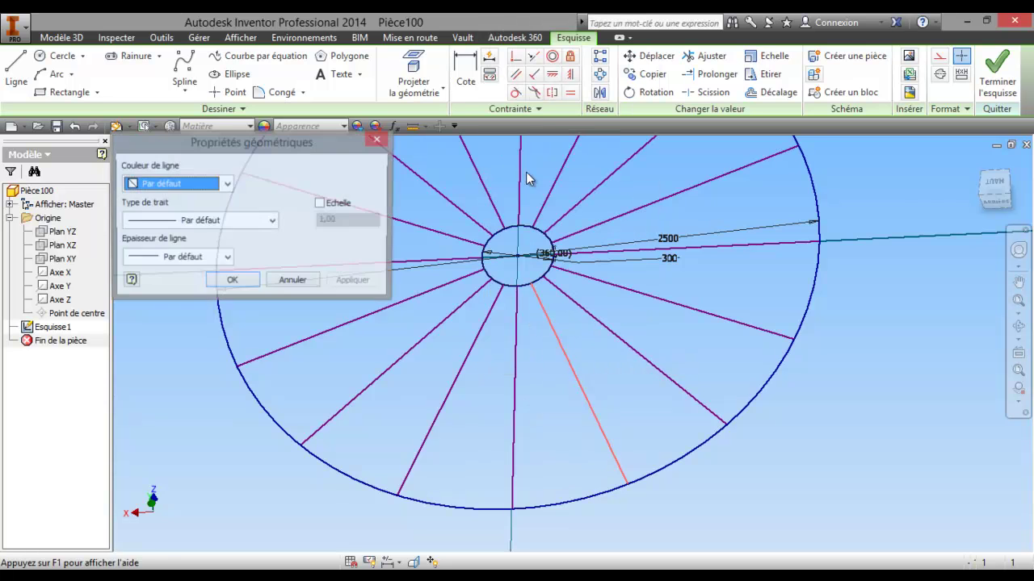
click(227, 186)
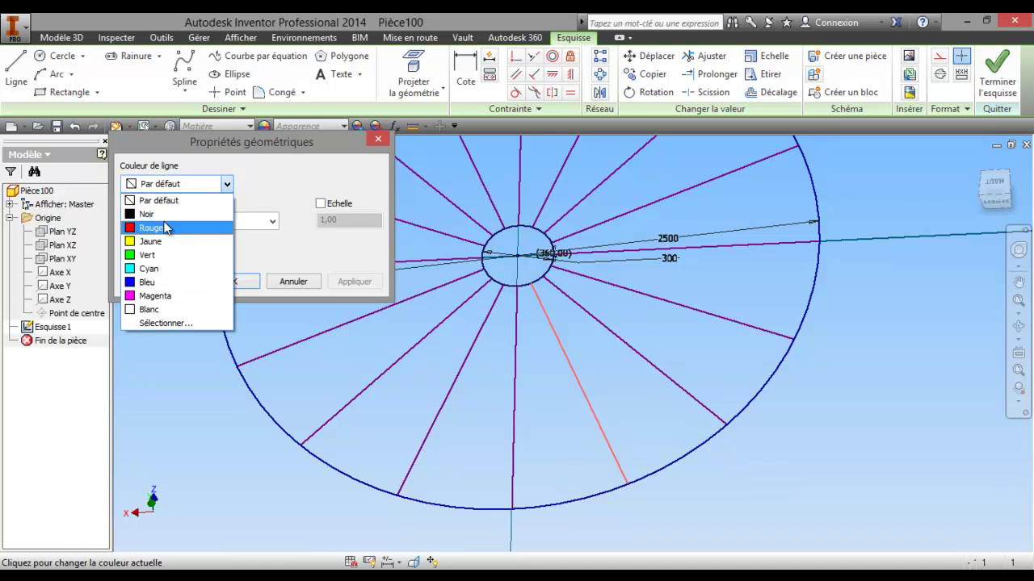
click(142, 216)
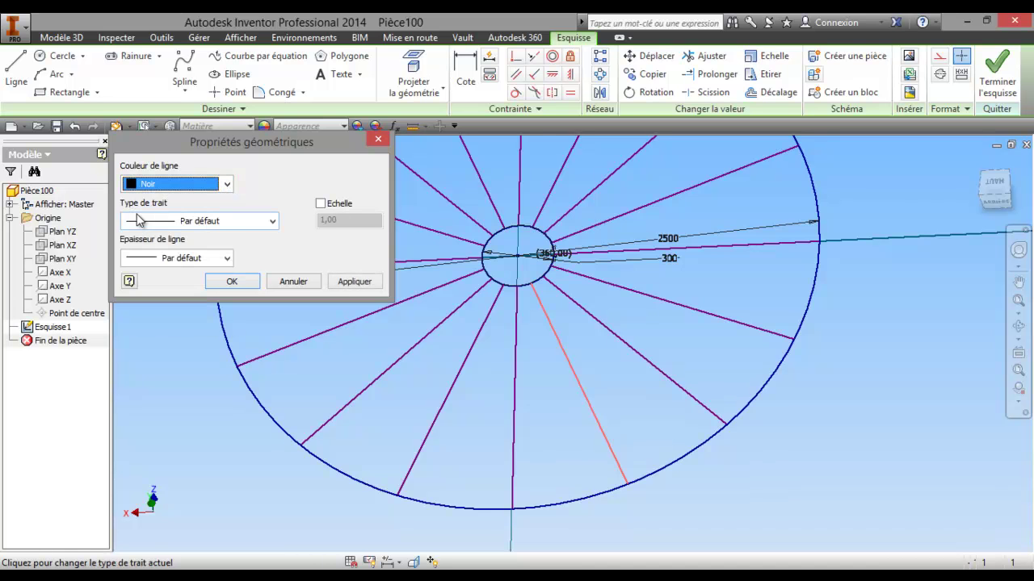
click(249, 284)
click(610, 459)
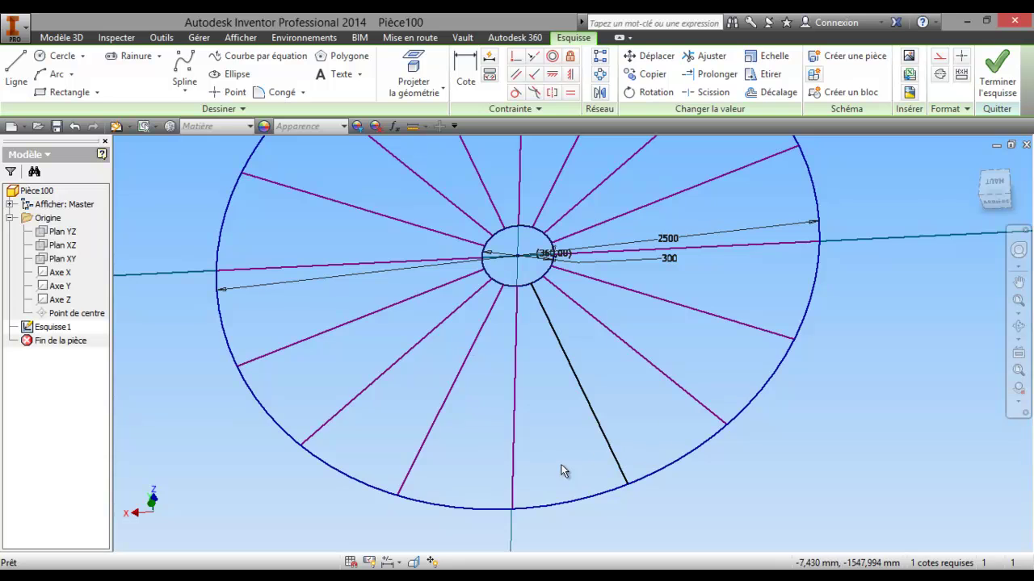
Step: Set the line colour to red (Rouge) for the front vertical radial line beside the black one
right_click(515, 424)
click(483, 227)
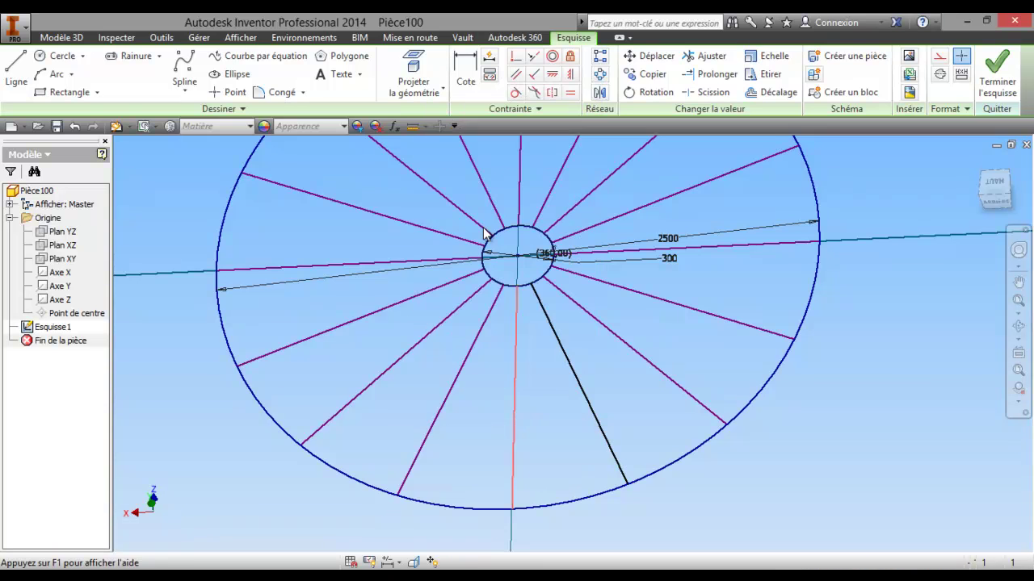
click(225, 184)
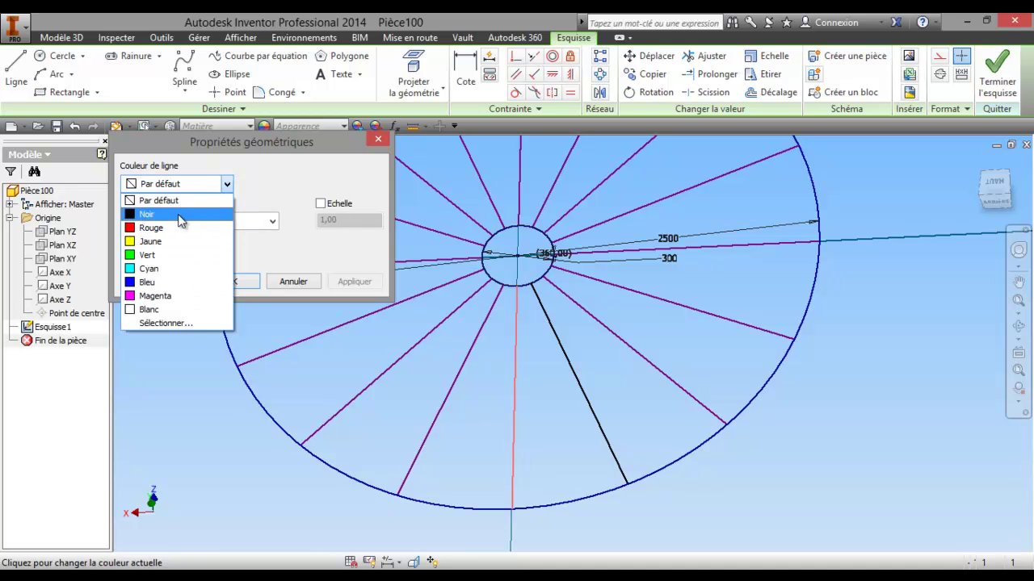
click(161, 227)
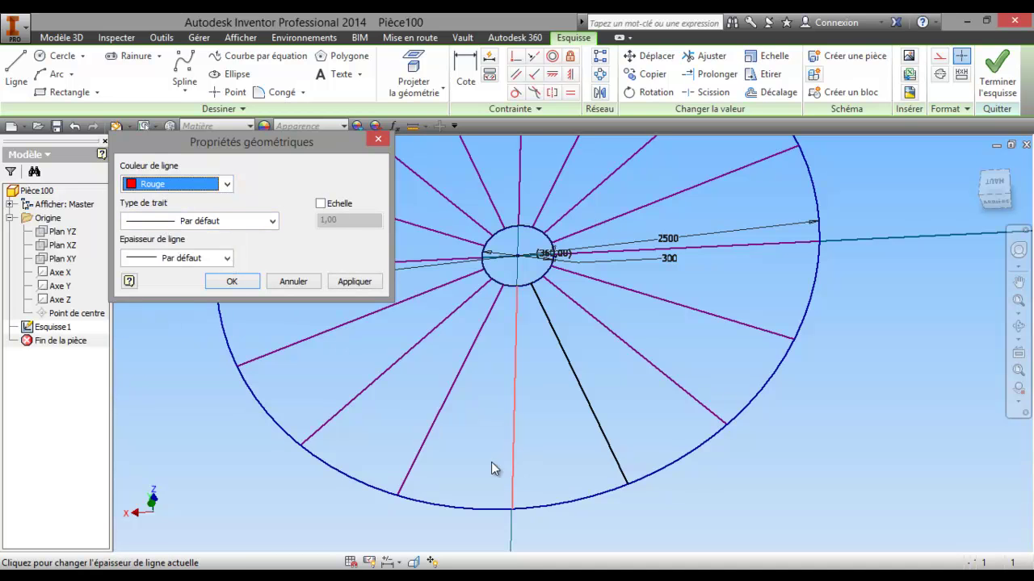
click(236, 282)
mouse_move(452, 431)
middle_down()
mouse_move(501, 409)
mouse_move(503, 417)
middle_up()
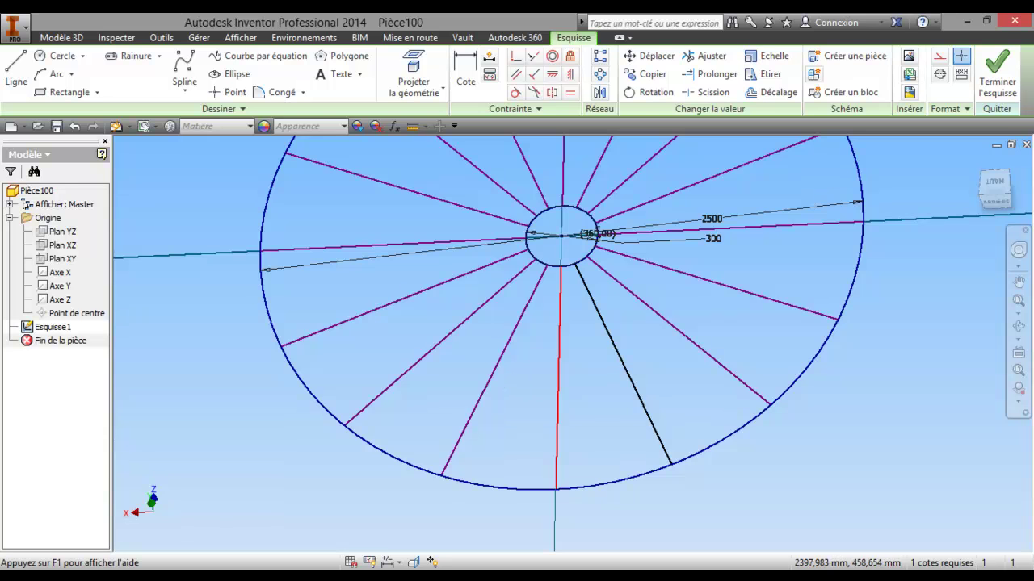
Step: Finish the base sketch and make the XZ origin plane visible
key(F6)
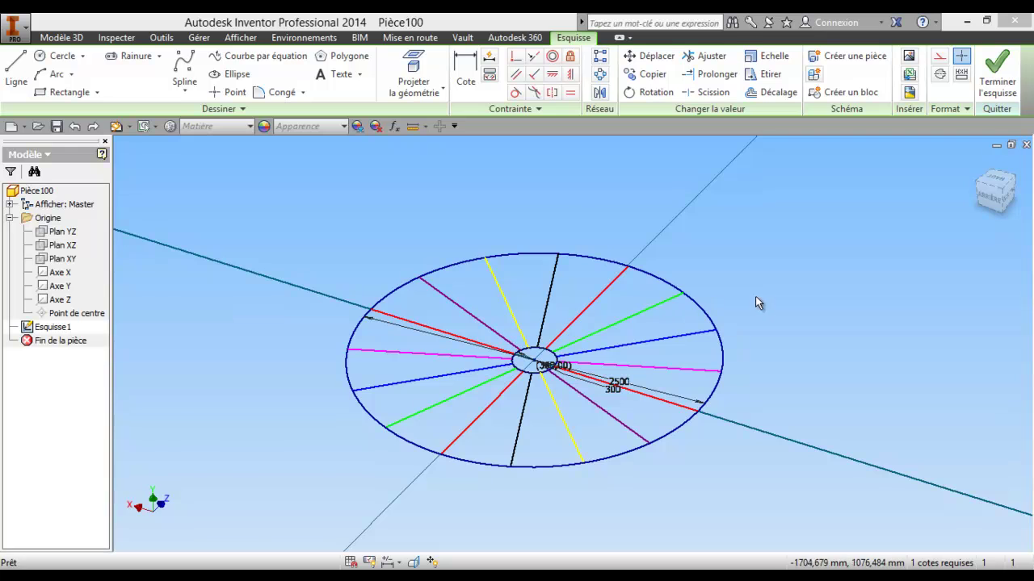
scroll(699, 321, up, 3)
scroll(646, 334, up, 1)
scroll(618, 350, down, 5)
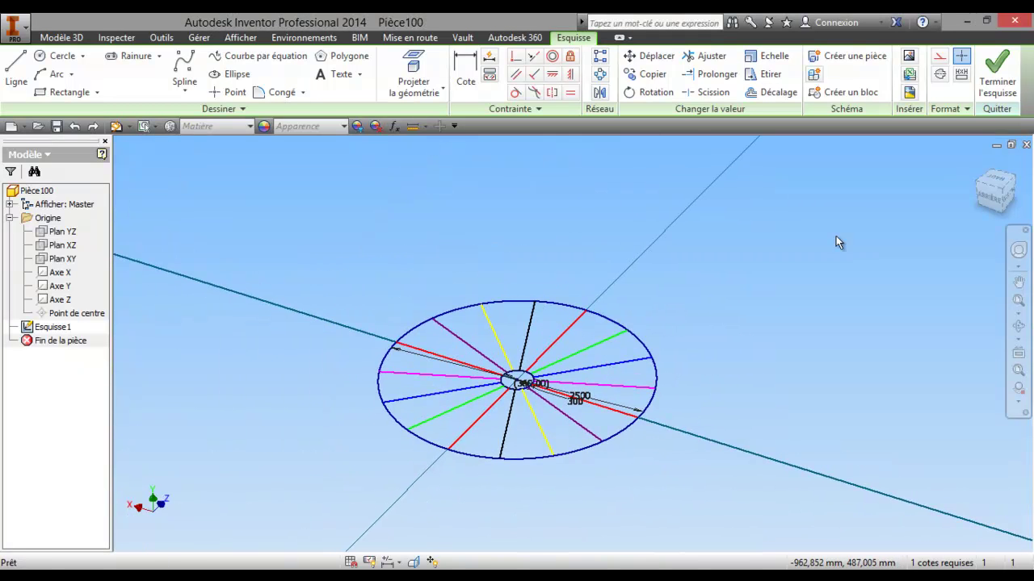
click(994, 81)
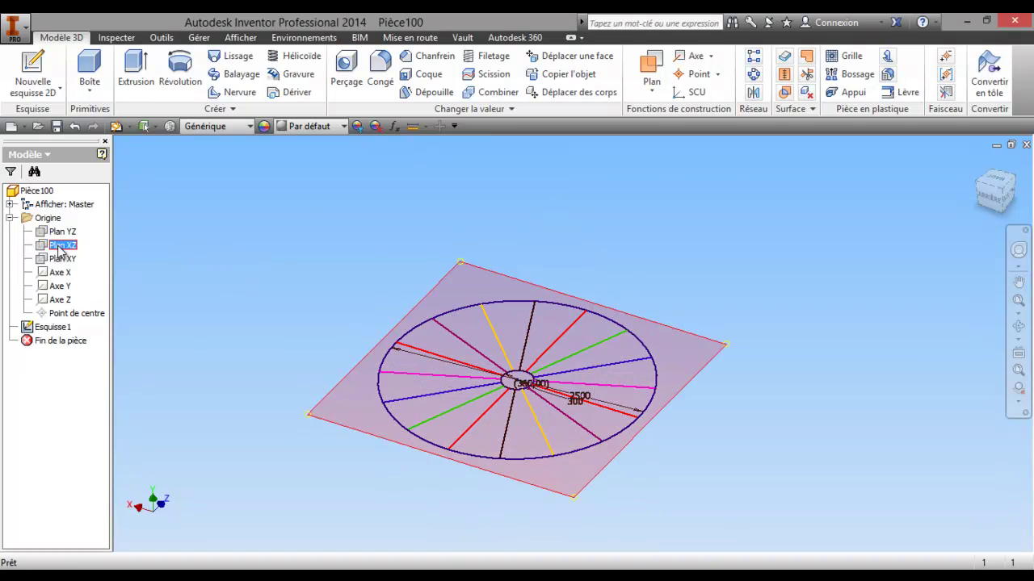
right_click(60, 247)
click(115, 330)
Step: Try to create a work plane from the XZ plane seen edge-on from the back, and undo it
middle_drag(451, 392, 621, 247)
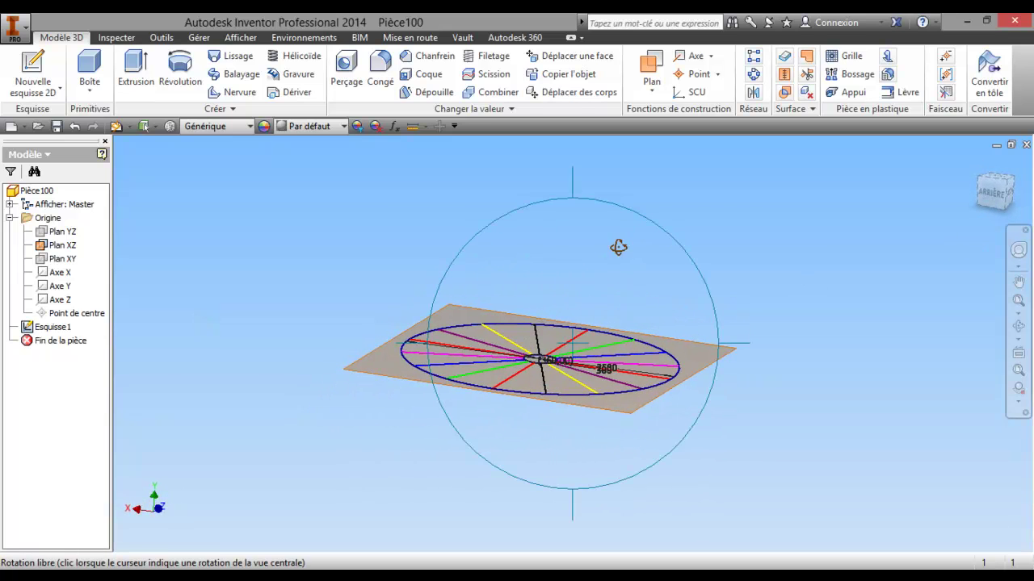
right_click(619, 246)
click(505, 244)
click(996, 188)
click(646, 87)
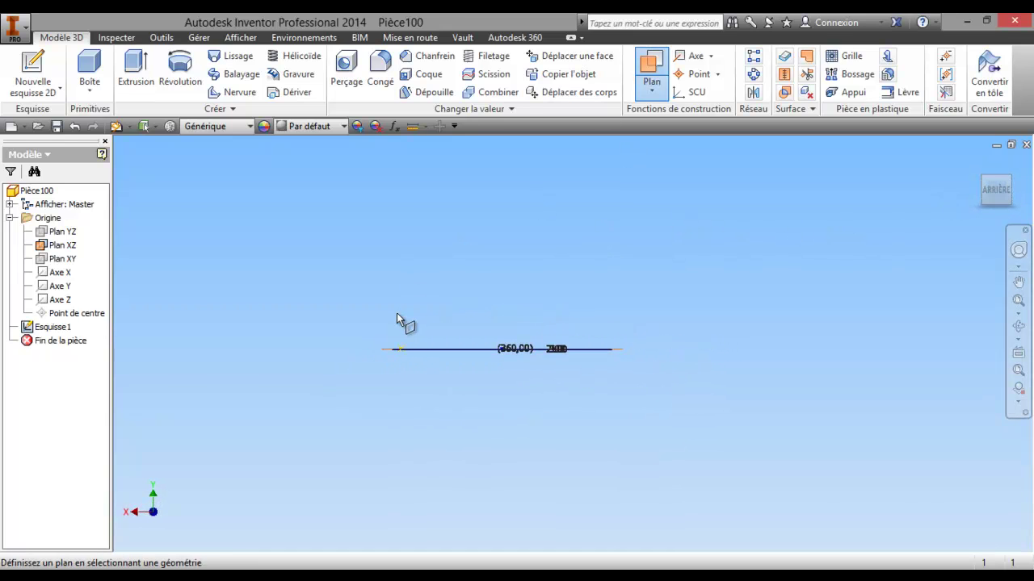
click(392, 349)
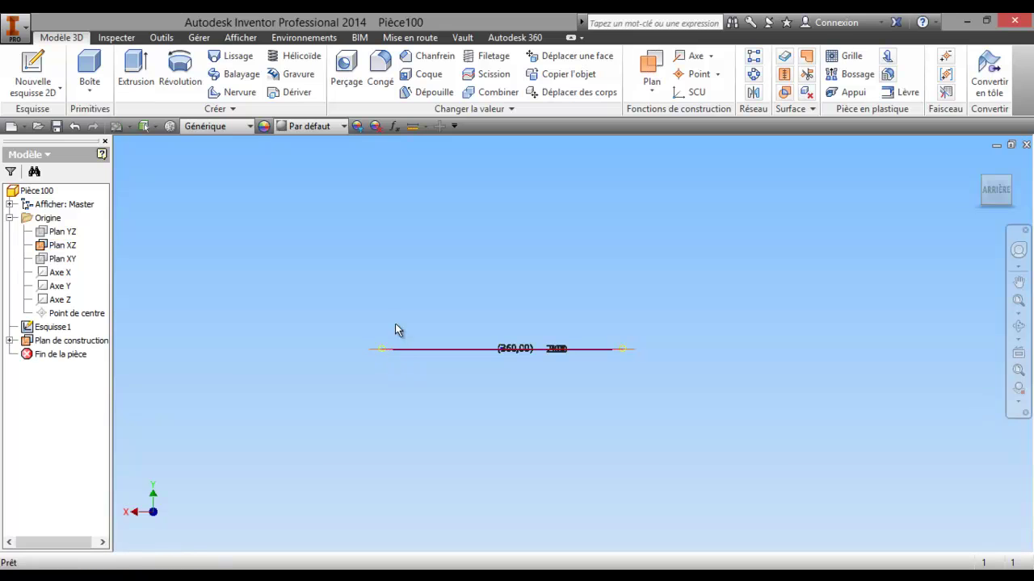
key(F4)
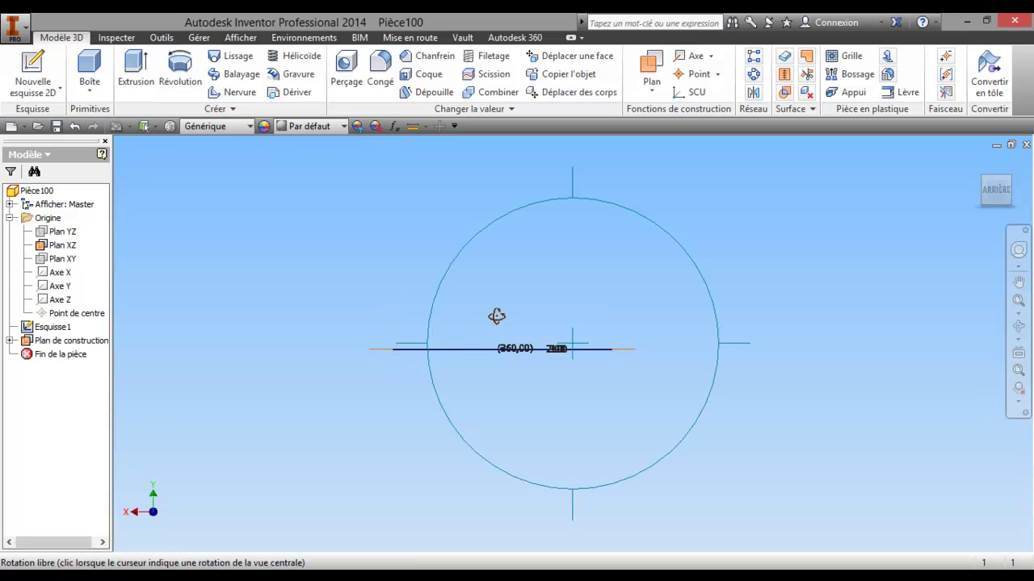
drag(485, 329, 464, 346)
right_click(461, 344)
click(392, 342)
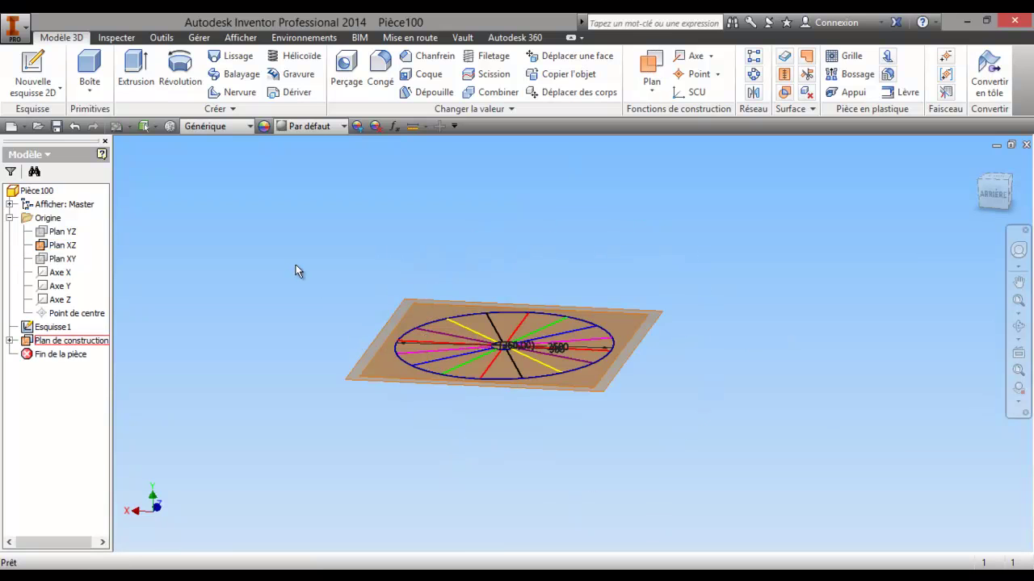
click(74, 126)
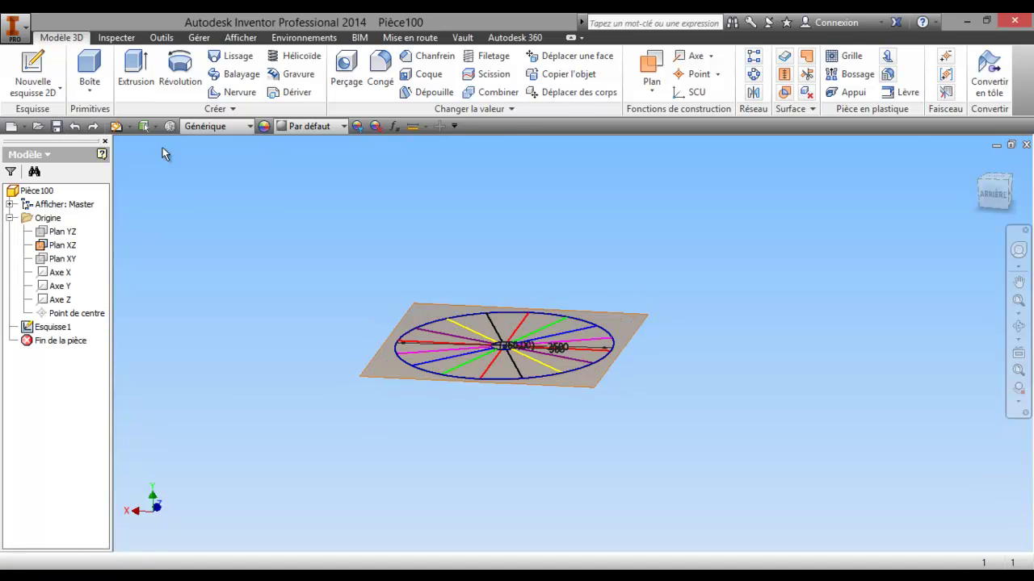
Step: Create a work plane offset 100 mm upward from the XZ origin plane
click(651, 71)
drag(583, 382, 528, 213)
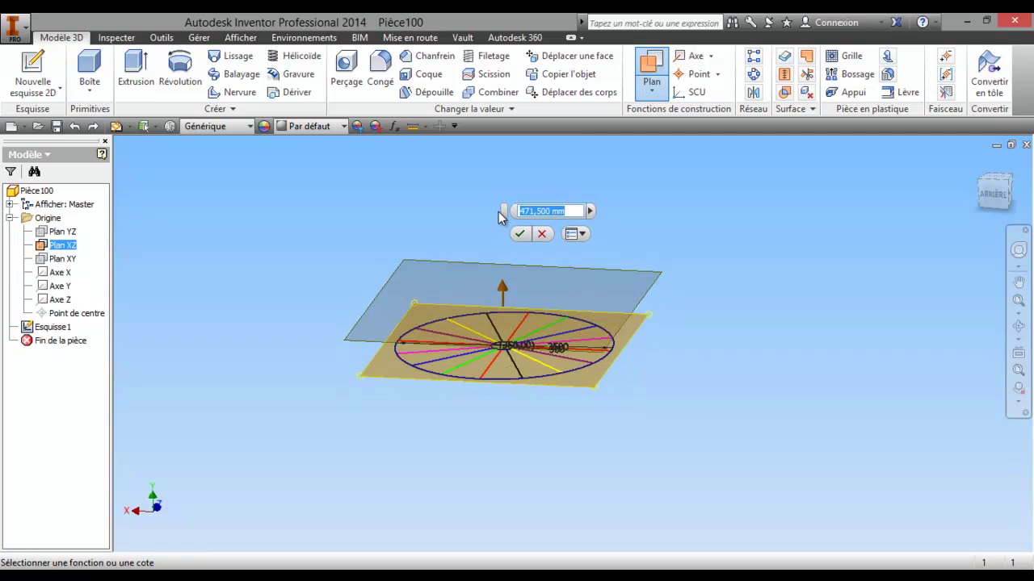
text(100)
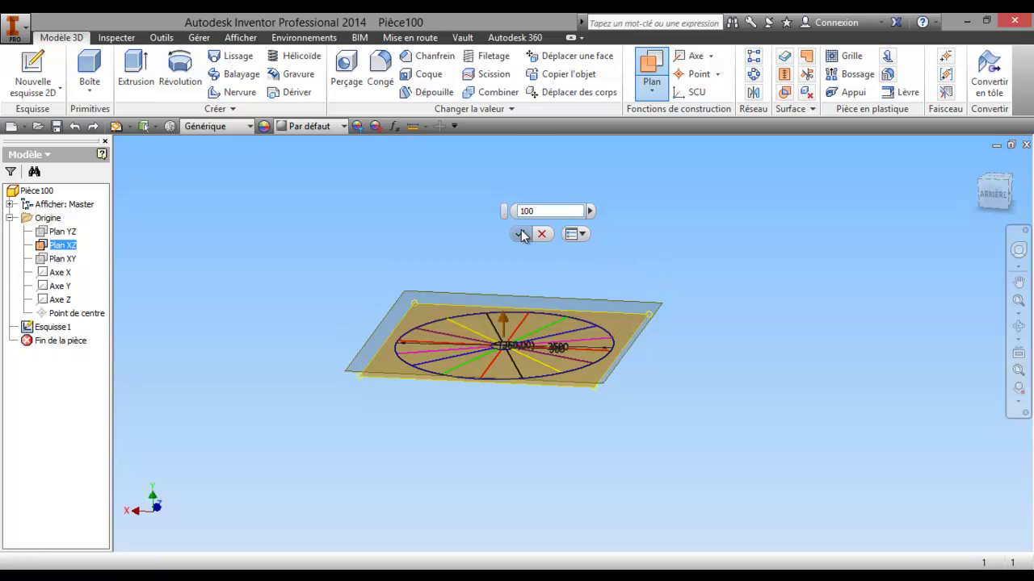
click(522, 235)
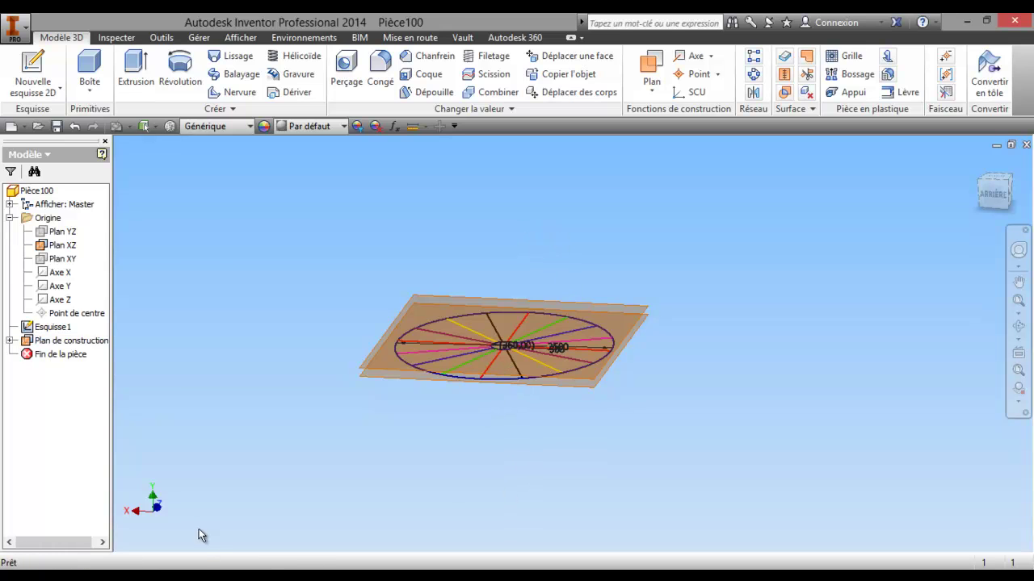
right_click(57, 340)
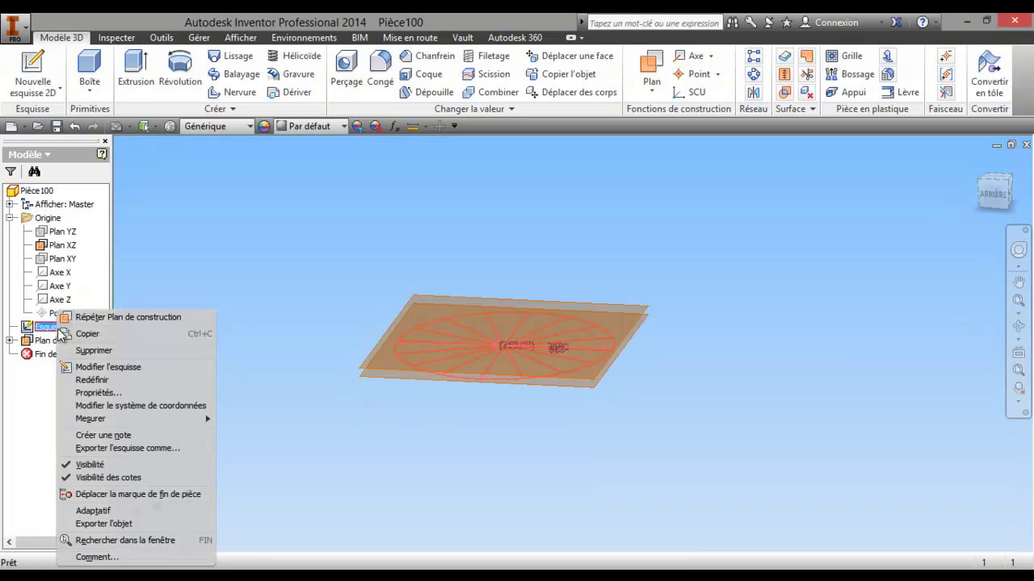
click(104, 368)
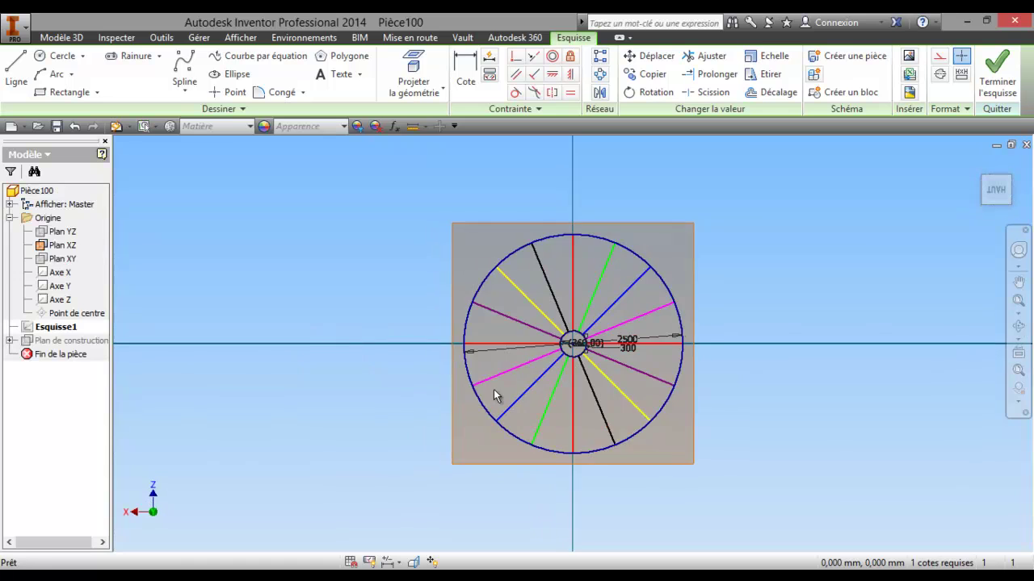
key(x)
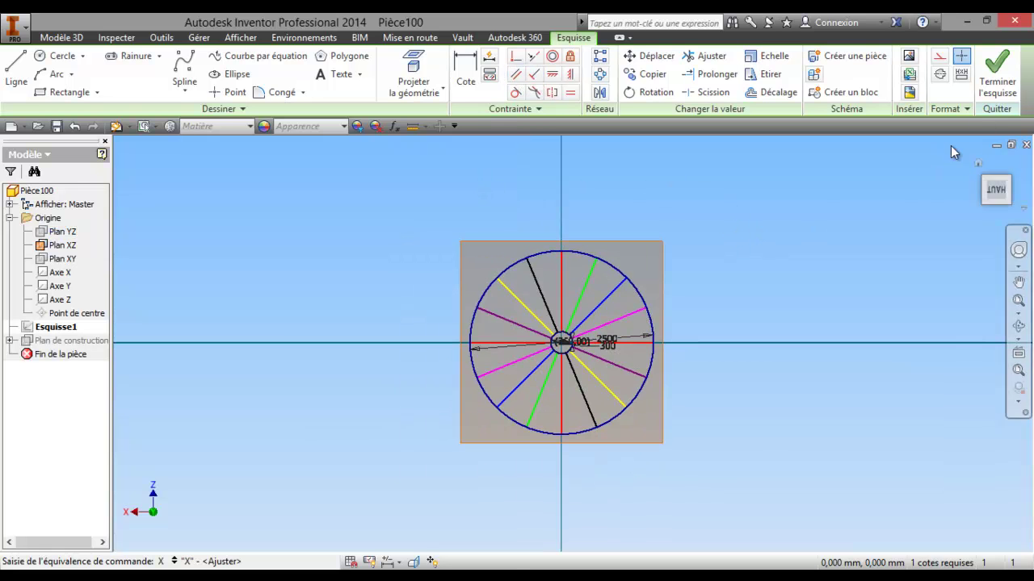
click(996, 77)
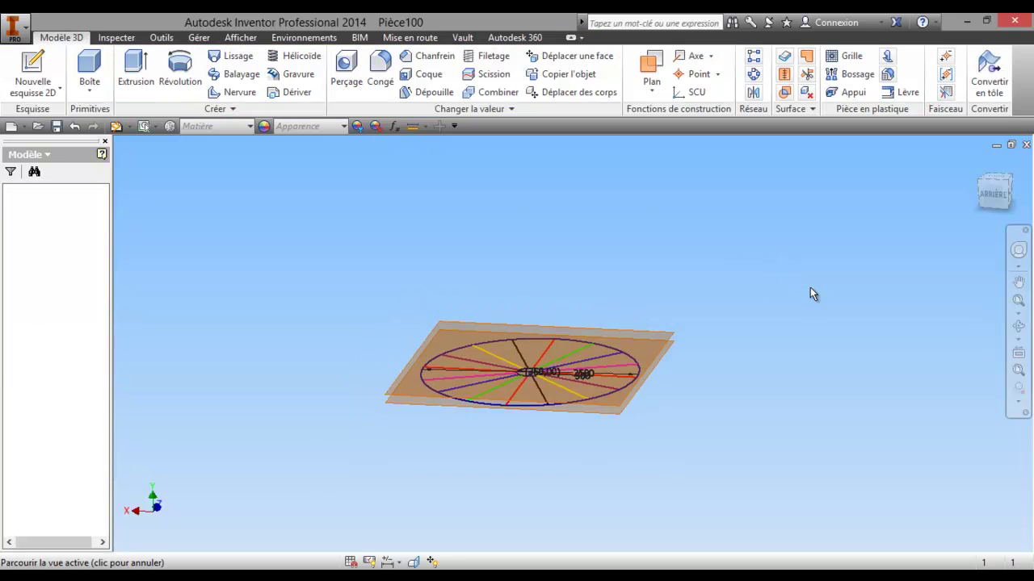
key(F4)
drag(568, 323, 607, 334)
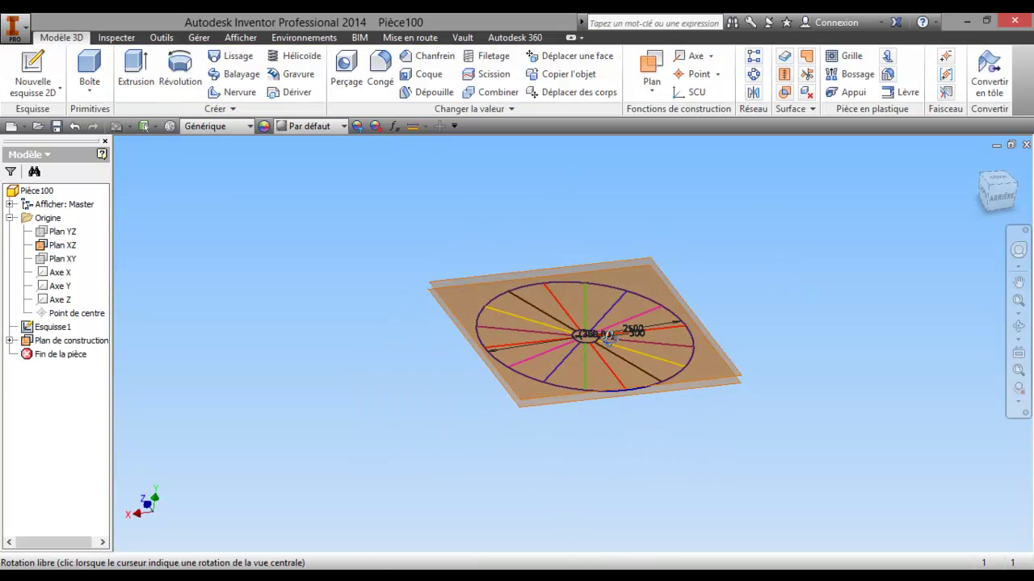
Step: Make the Y origin axis visible through the centre of the circular base sketch
scroll(608, 334, down, 2)
right_click(574, 332)
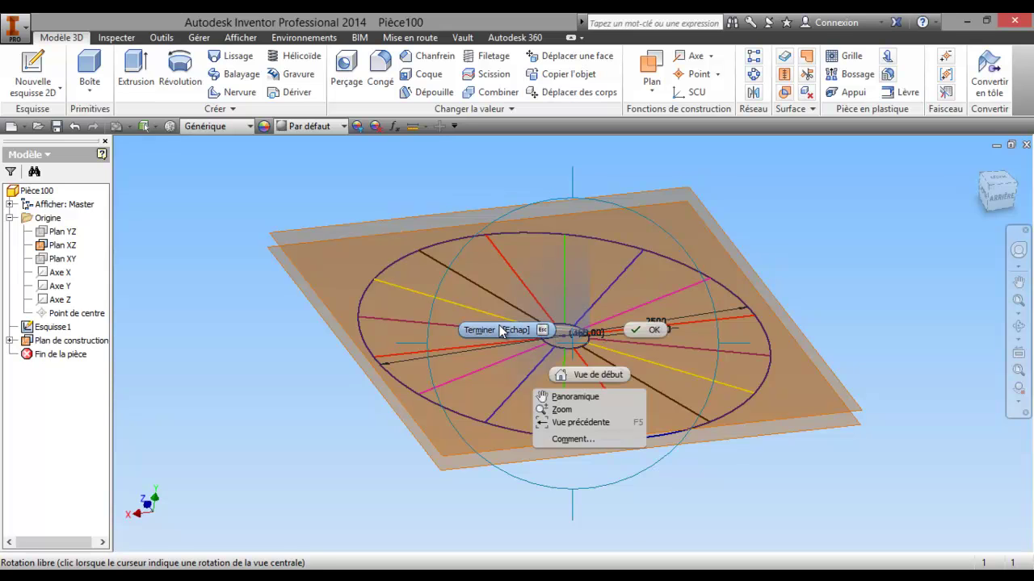
click(501, 331)
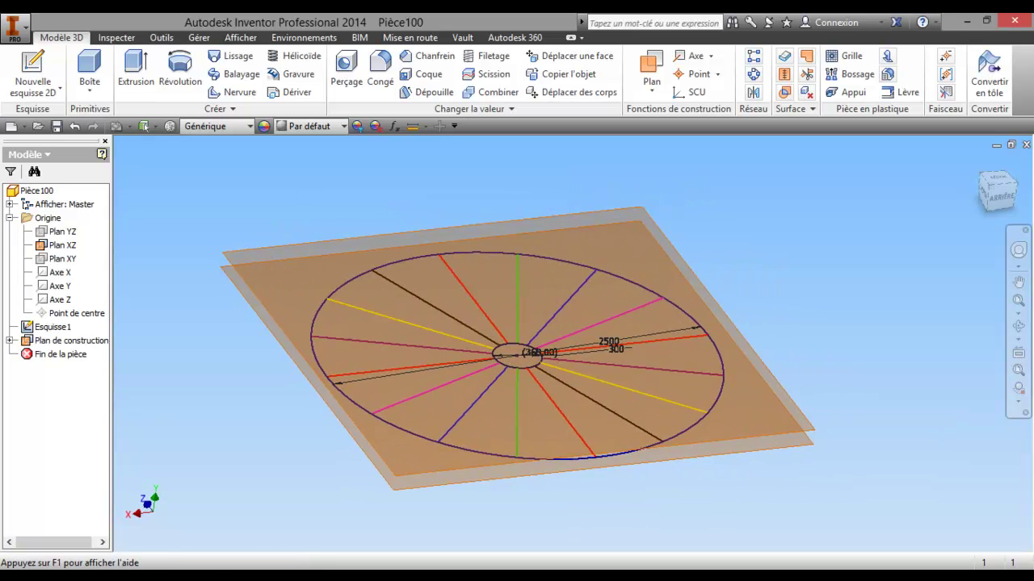
right_click(45, 292)
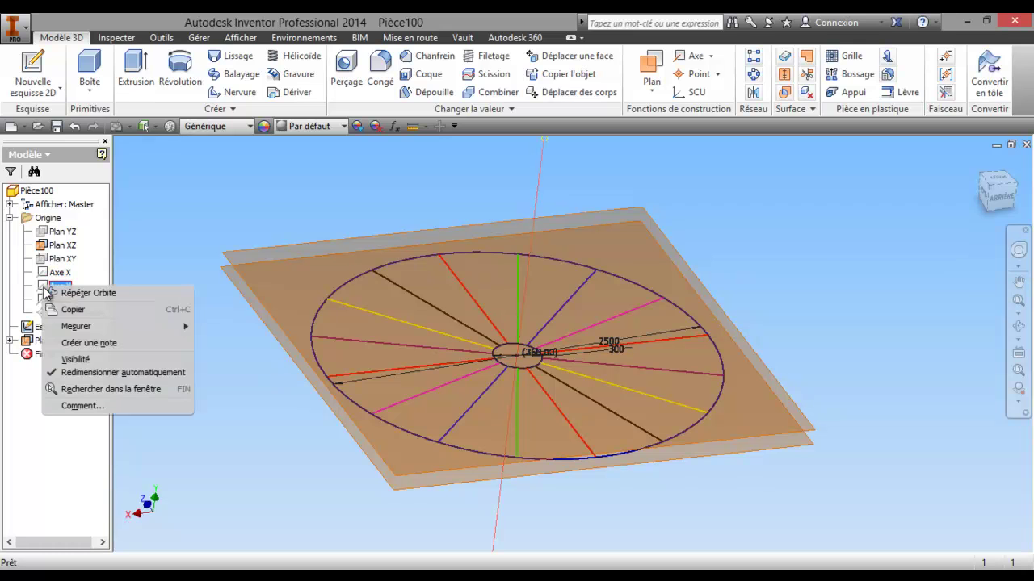
click(80, 361)
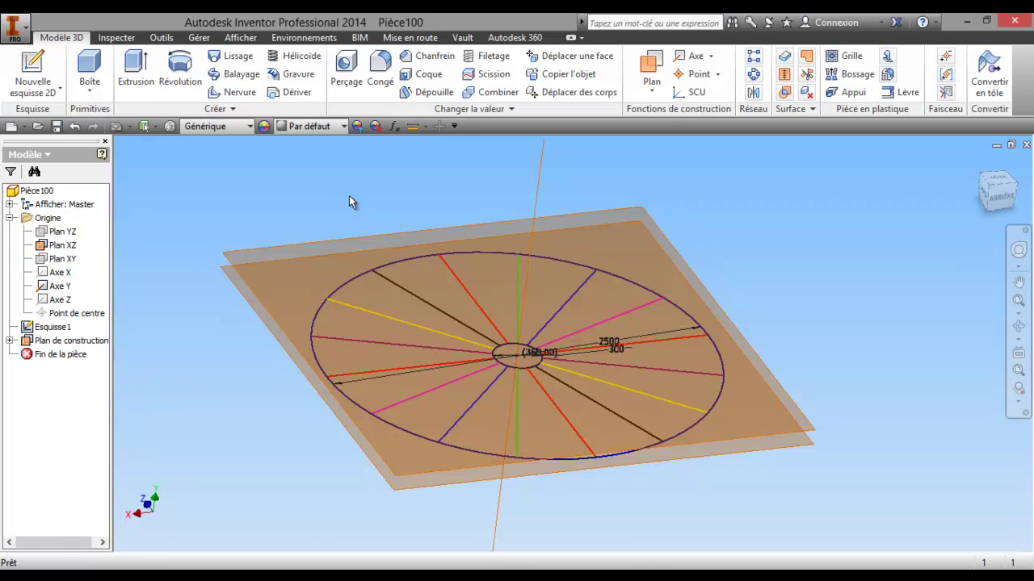
Step: Create a vertical work plane through the Y axis and the green radial line of the base sketch
click(652, 69)
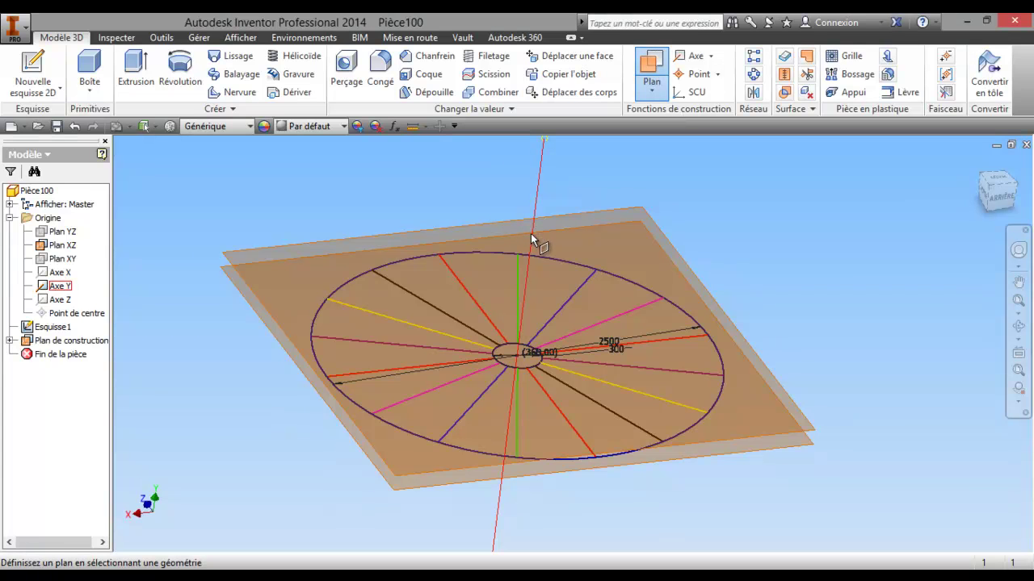
click(534, 238)
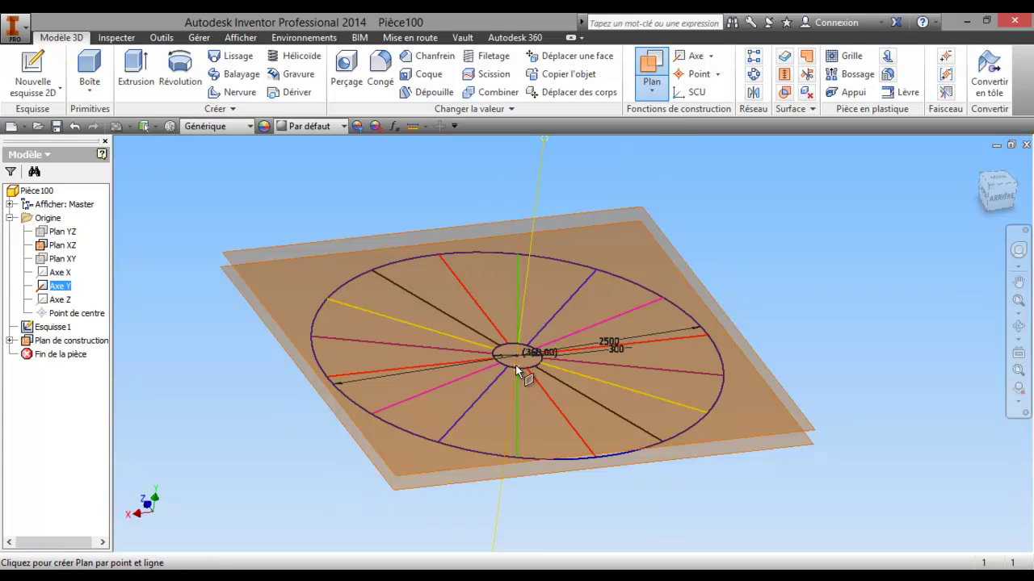
click(520, 332)
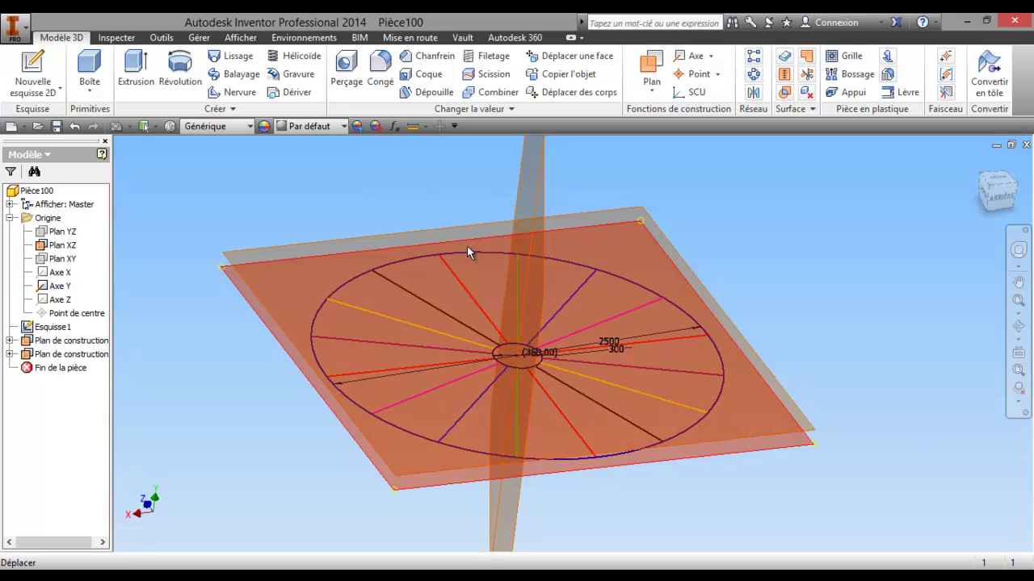
Step: Start a new 2D sketch on the vertical work plane that passes through the Y axis
click(1022, 333)
drag(634, 351, 683, 343)
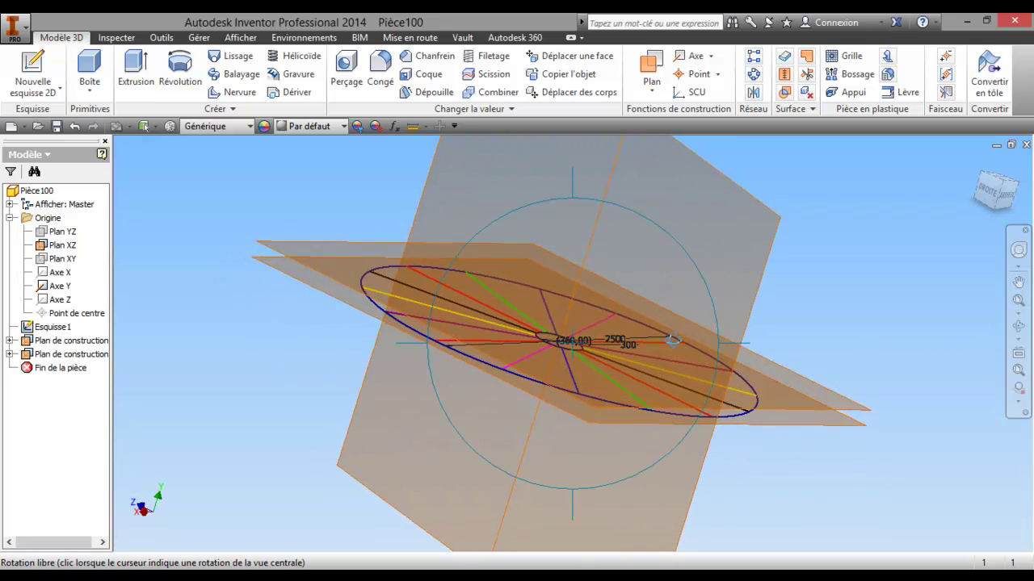
middle_drag(653, 336, 624, 398)
right_click(597, 376)
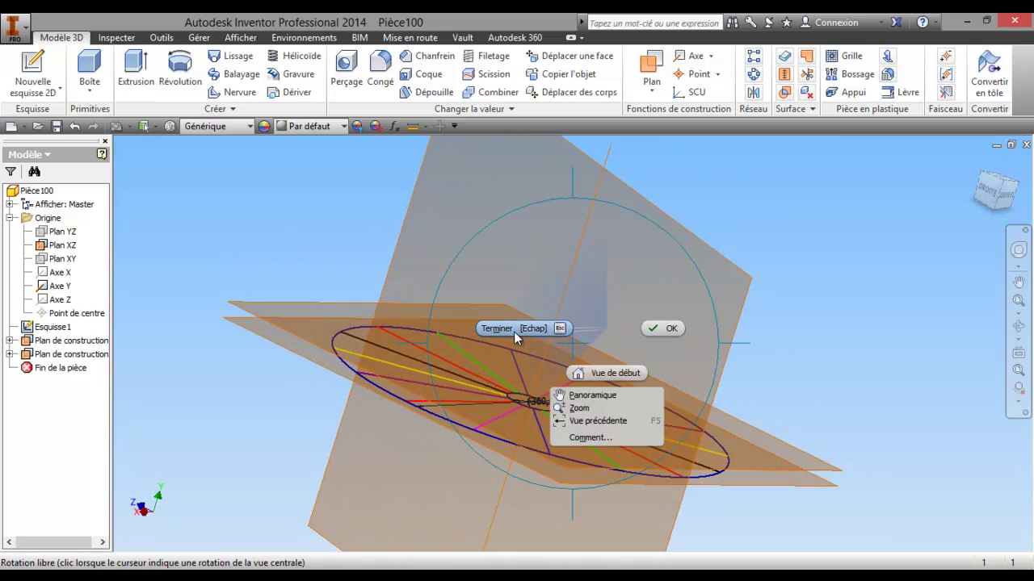
key(Escape)
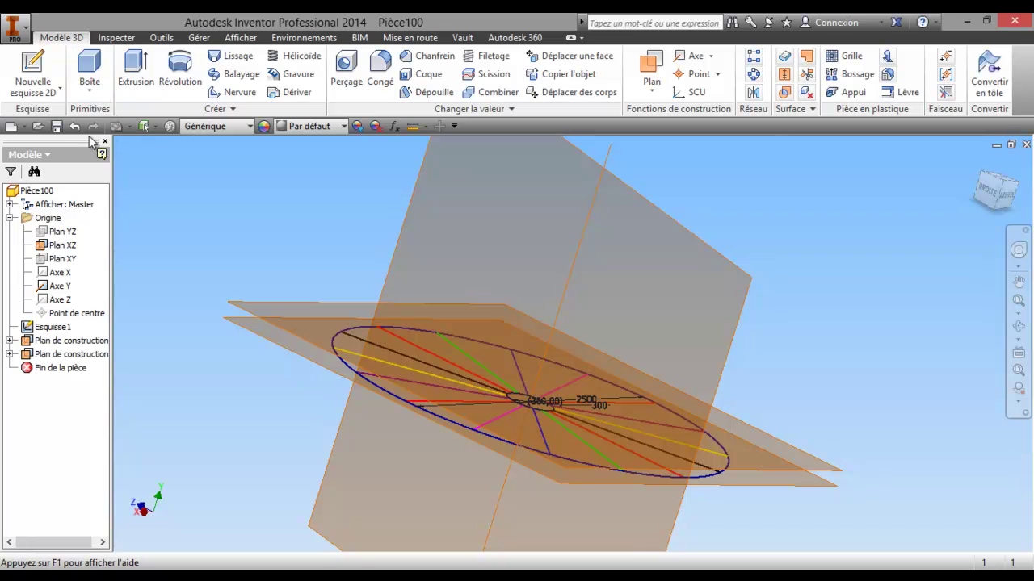
click(33, 71)
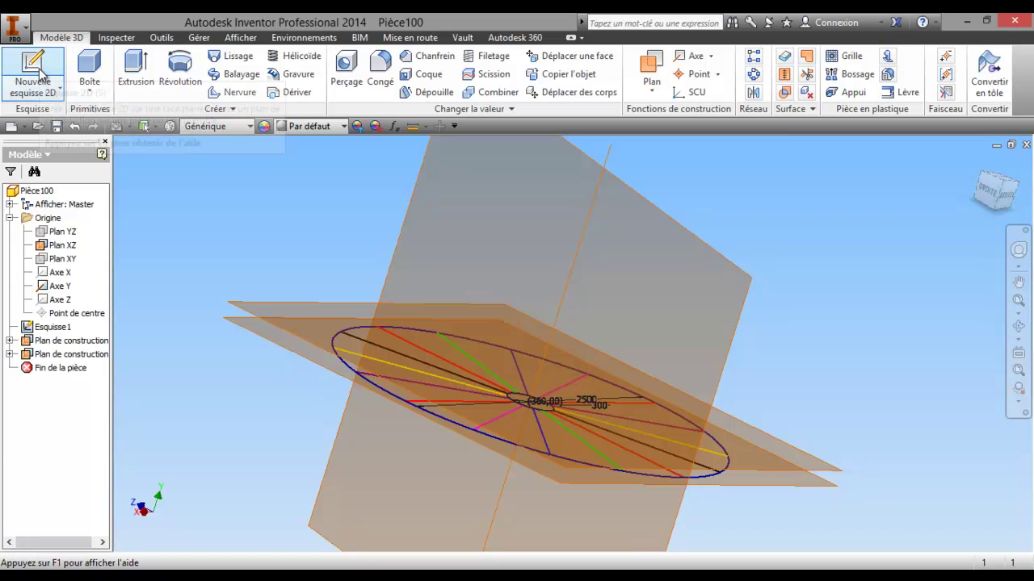
click(597, 168)
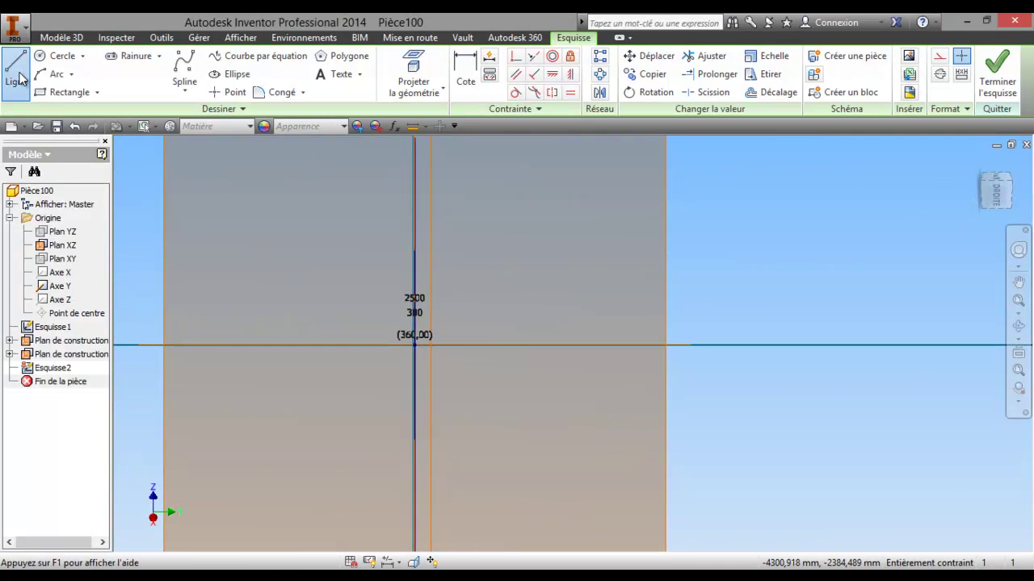
Step: Draw a 2500 mm line from the circle centre upward along the Y axis and finish the sketch
key(l)
click(414, 346)
click(414, 345)
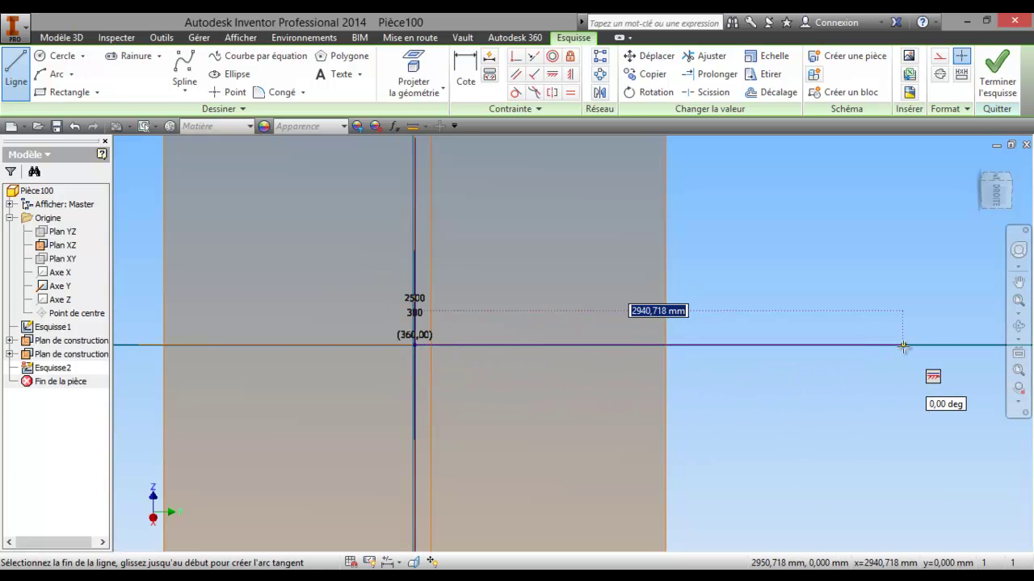
text(250)
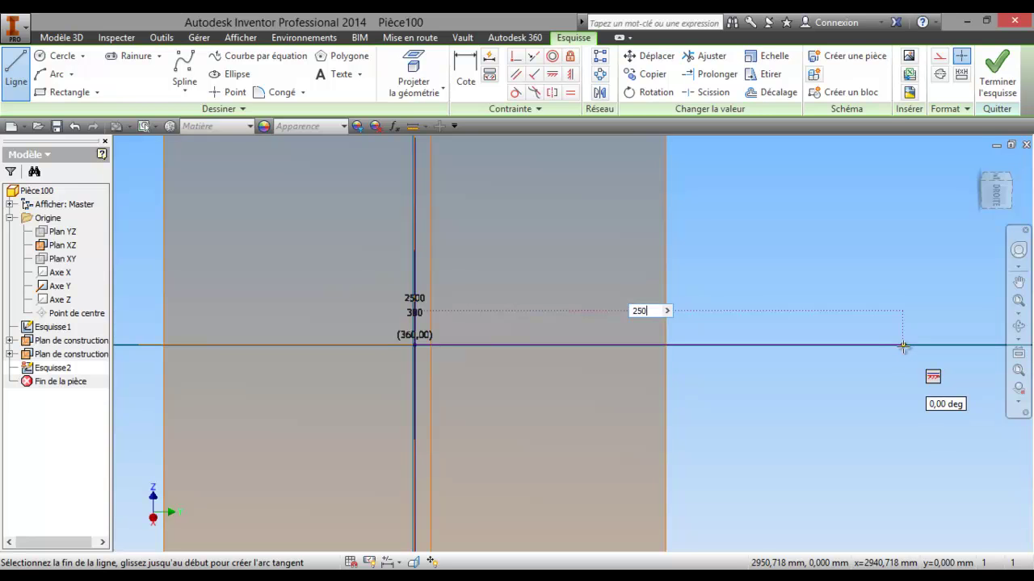
key(Tab)
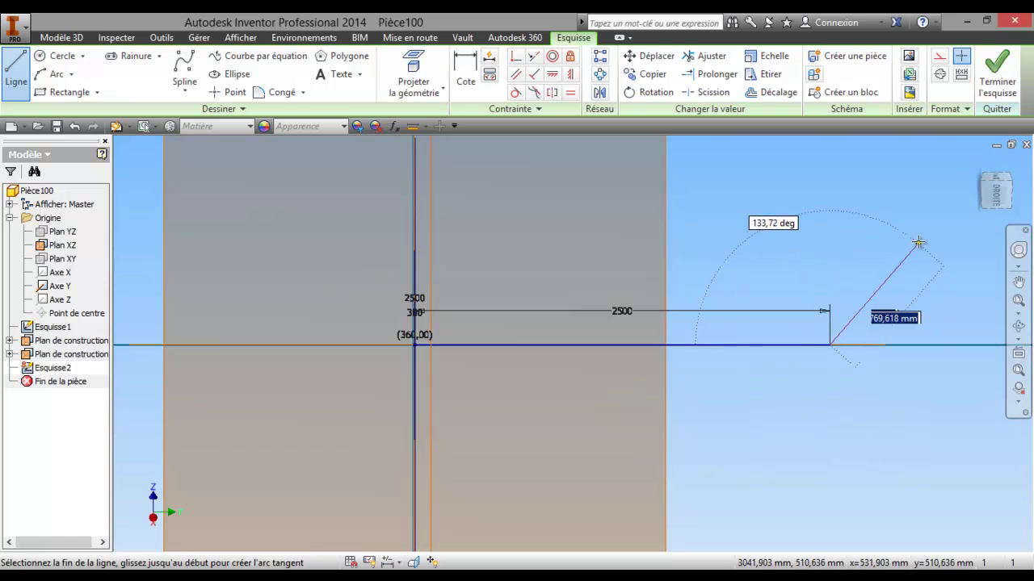
right_click(896, 244)
click(929, 245)
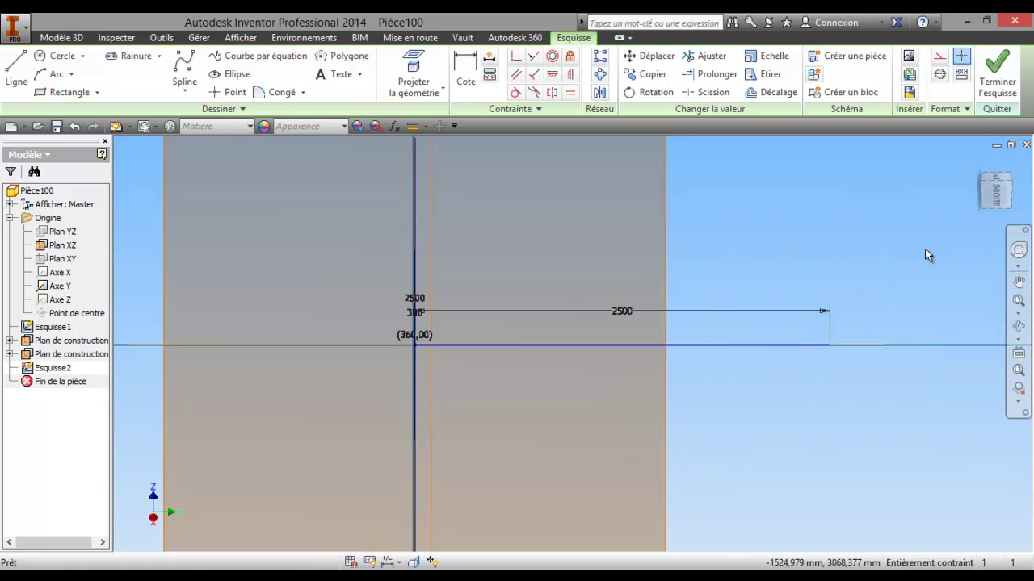
click(997, 77)
Step: Start a rectangular pattern of the horizontal offset work plane, using the Y axis as the second direction
key(F4)
mouse_move(637, 340)
mouse_down()
mouse_move(568, 374)
mouse_move(533, 341)
mouse_move(579, 291)
mouse_move(678, 280)
mouse_move(653, 299)
mouse_up()
right_click(617, 305)
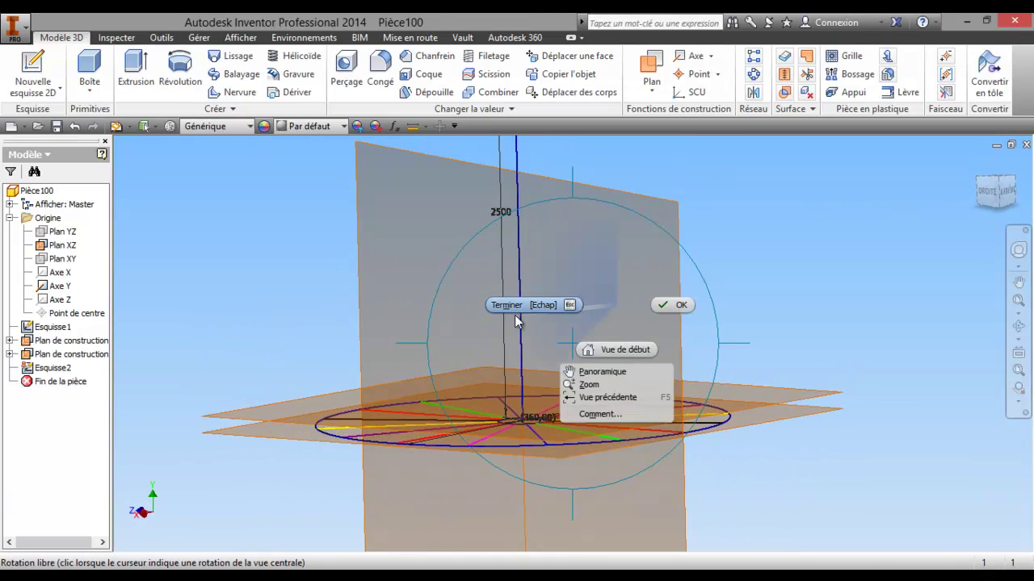
click(507, 305)
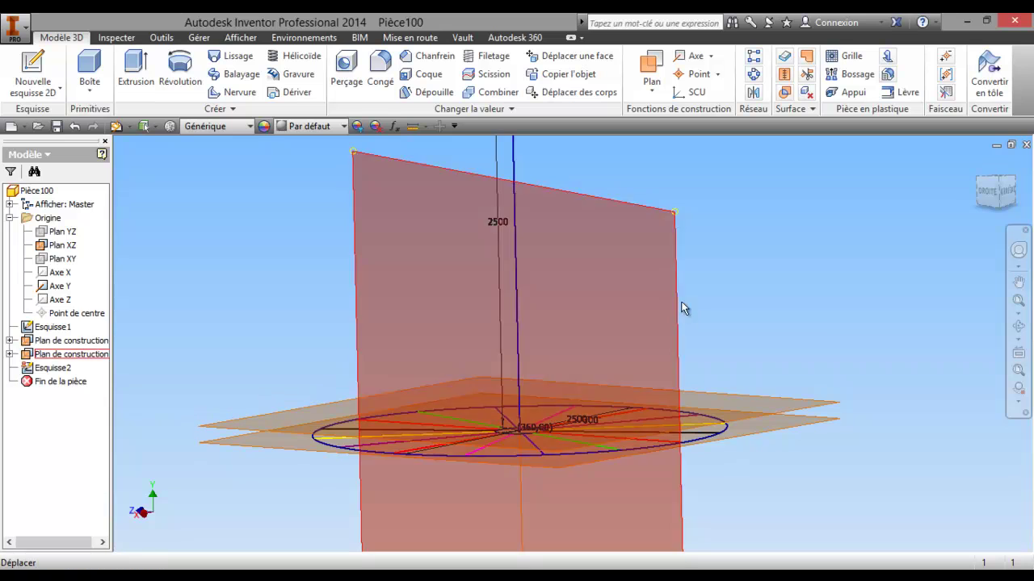
click(753, 56)
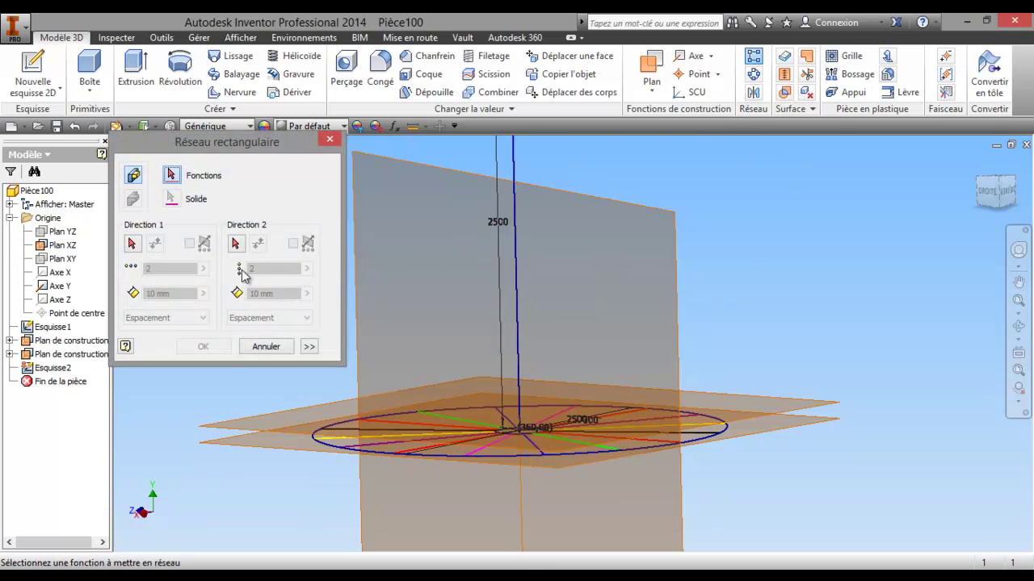
click(221, 432)
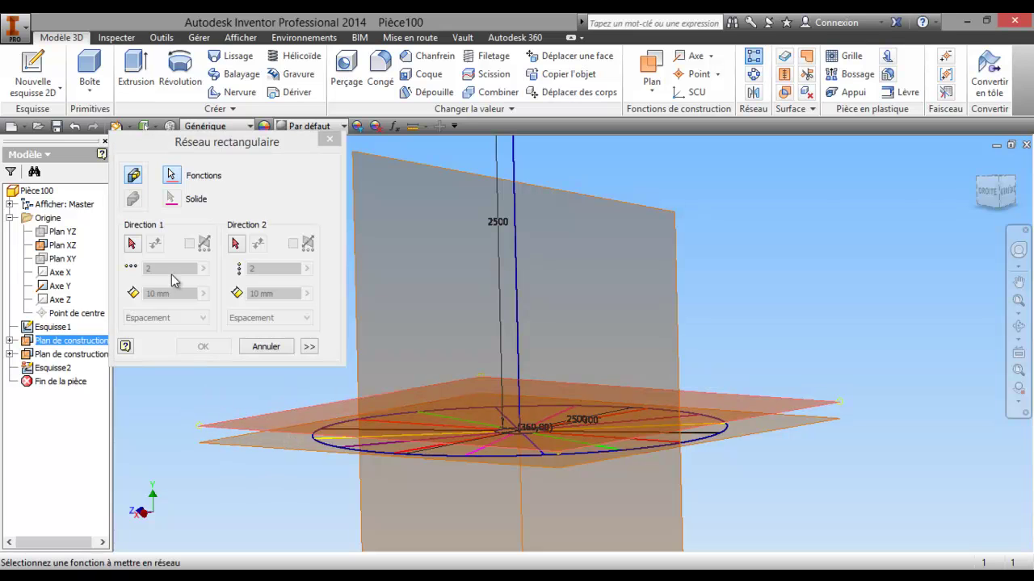
click(233, 245)
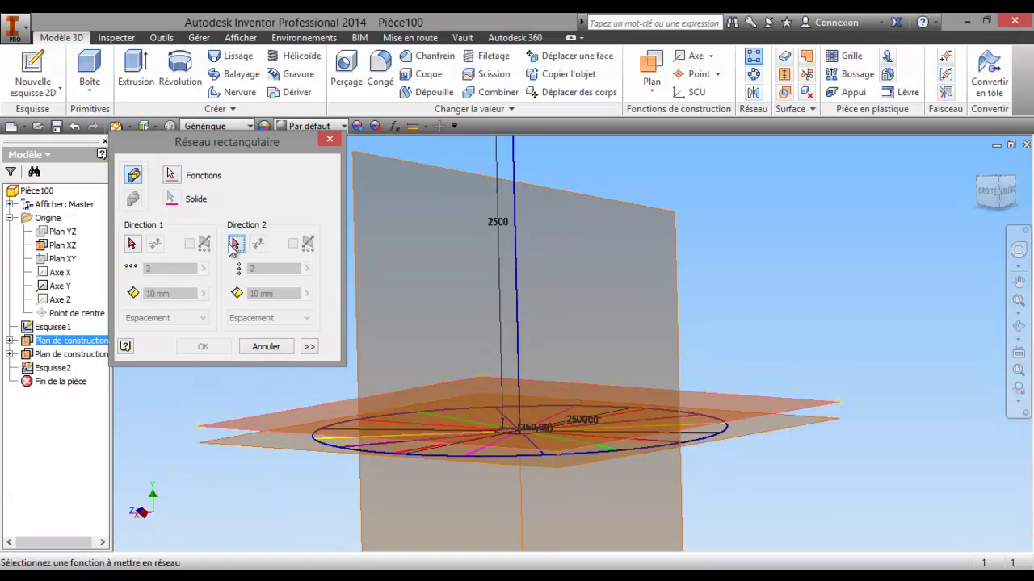
click(513, 214)
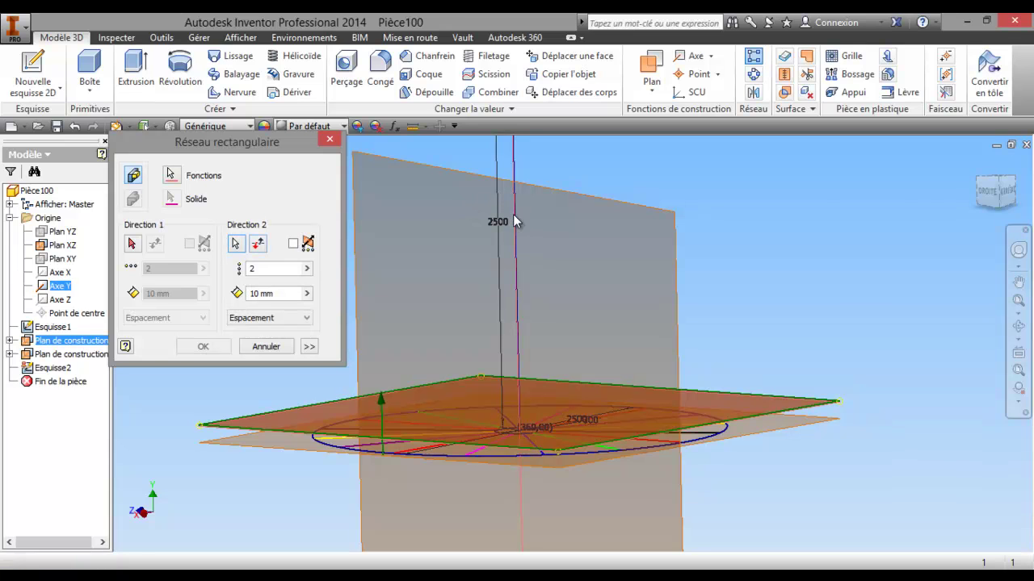
Step: Set the pattern to 17 occurrences spaced 100 mm apart and create it
double_click(267, 268)
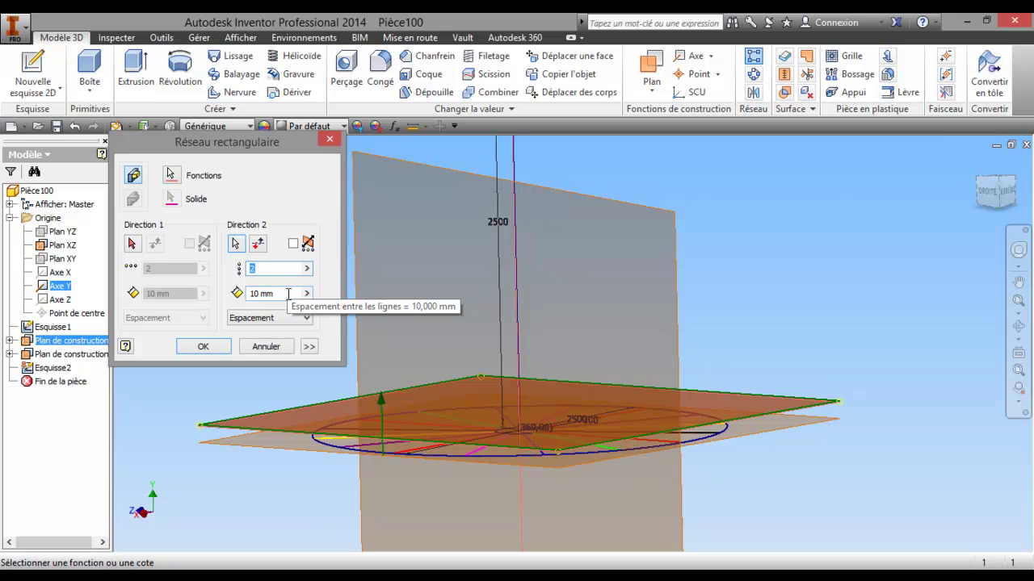
text(17)
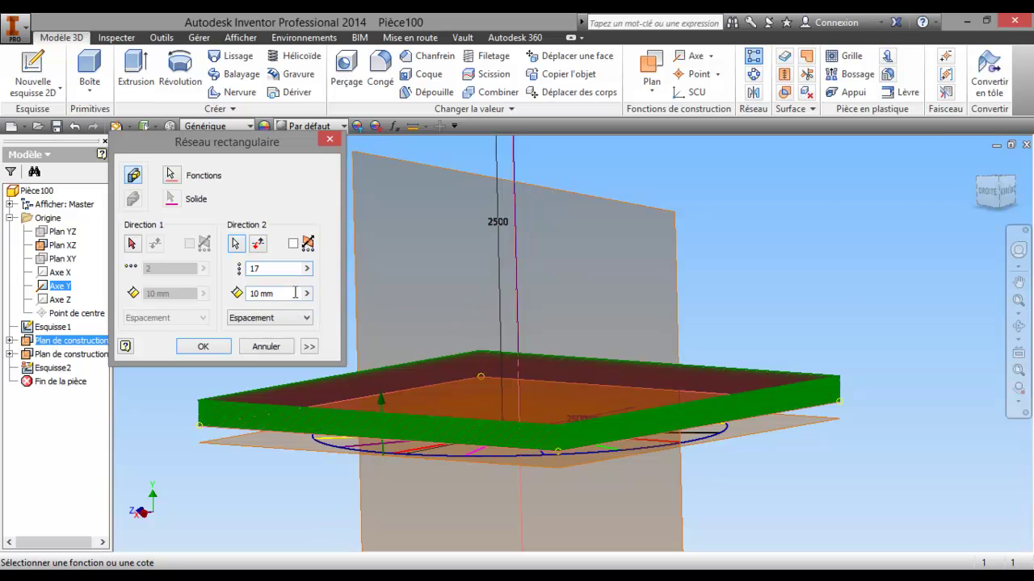
double_click(253, 296)
text(100)
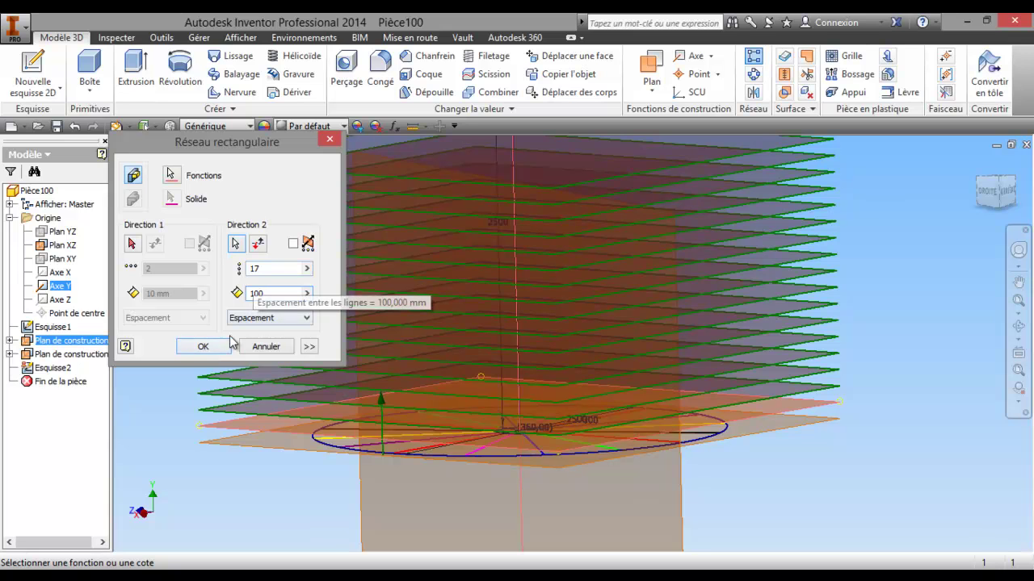
click(203, 346)
Step: Start a new sketch on the first horizontal work plane above the base sketch
key(F4)
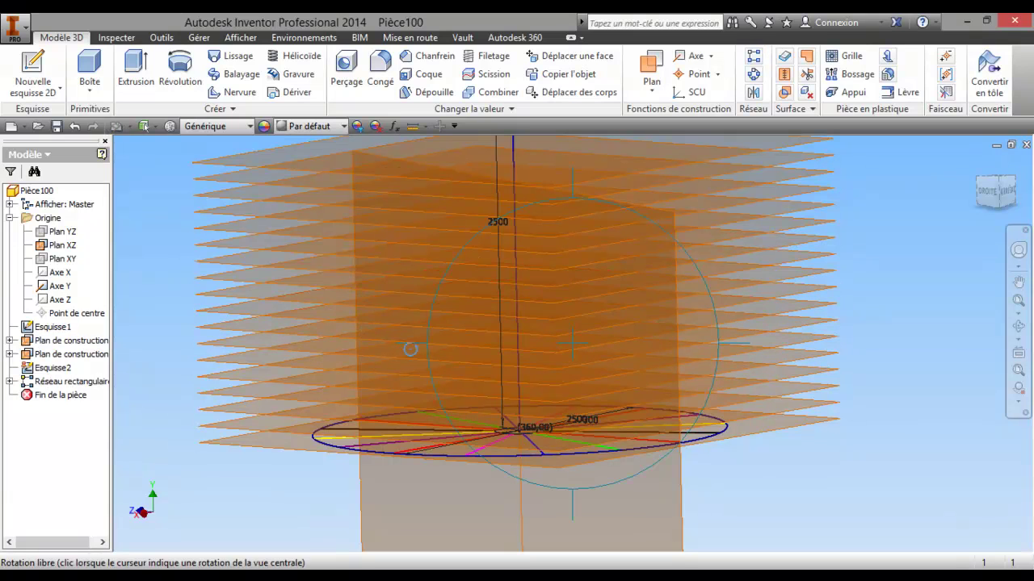
drag(496, 364, 631, 344)
scroll(632, 344, up, 3)
middle_drag(624, 344, 583, 351)
drag(565, 353, 526, 336)
mouse_move(574, 395)
mouse_down()
mouse_move(547, 317)
mouse_move(524, 386)
mouse_move(541, 388)
mouse_move(565, 348)
mouse_move(618, 362)
mouse_move(741, 341)
mouse_move(540, 332)
mouse_up()
drag(439, 272, 428, 297)
mouse_move(571, 339)
mouse_down()
mouse_move(577, 358)
mouse_move(542, 414)
mouse_up()
right_click(542, 415)
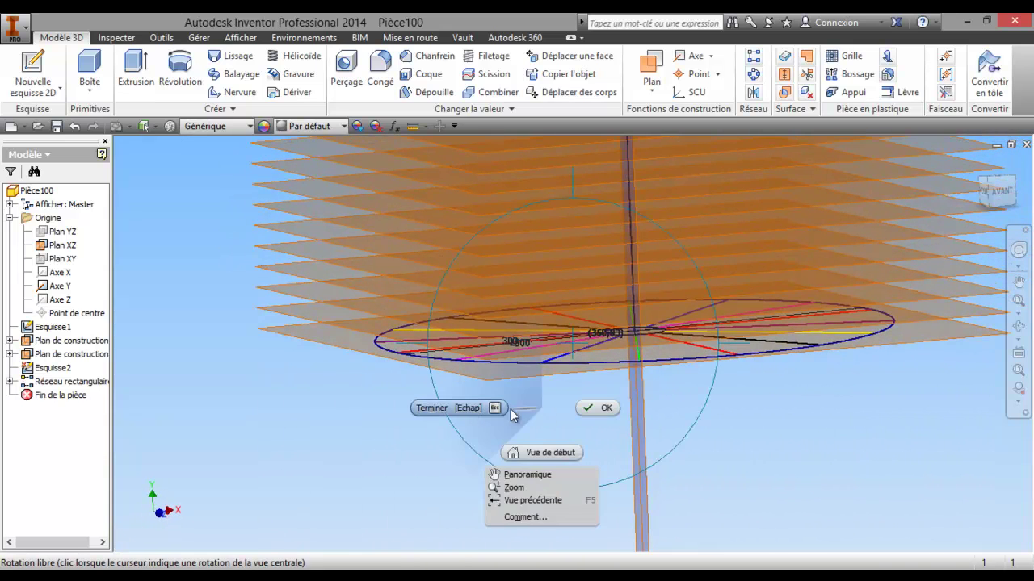
click(453, 408)
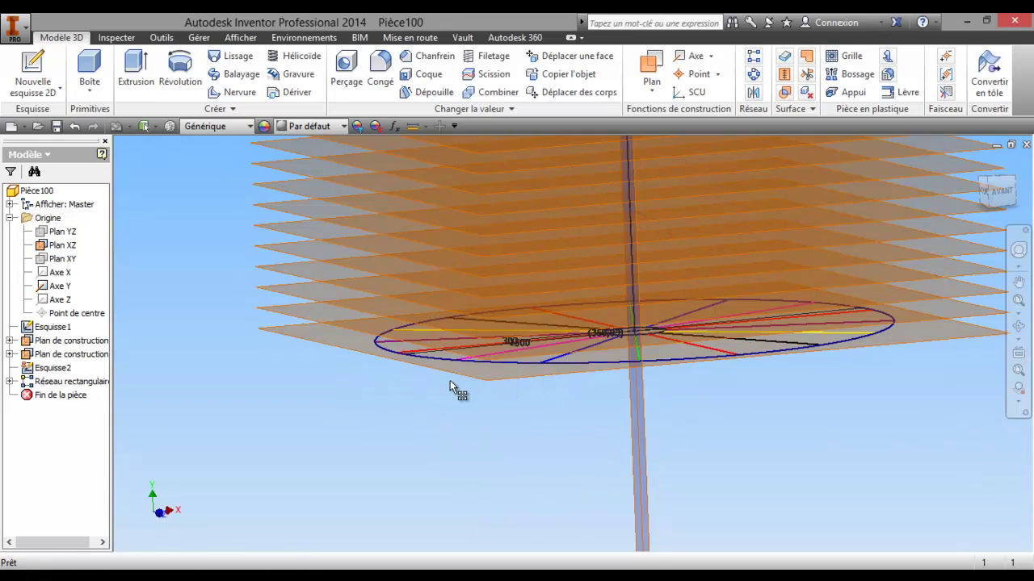
right_click(260, 313)
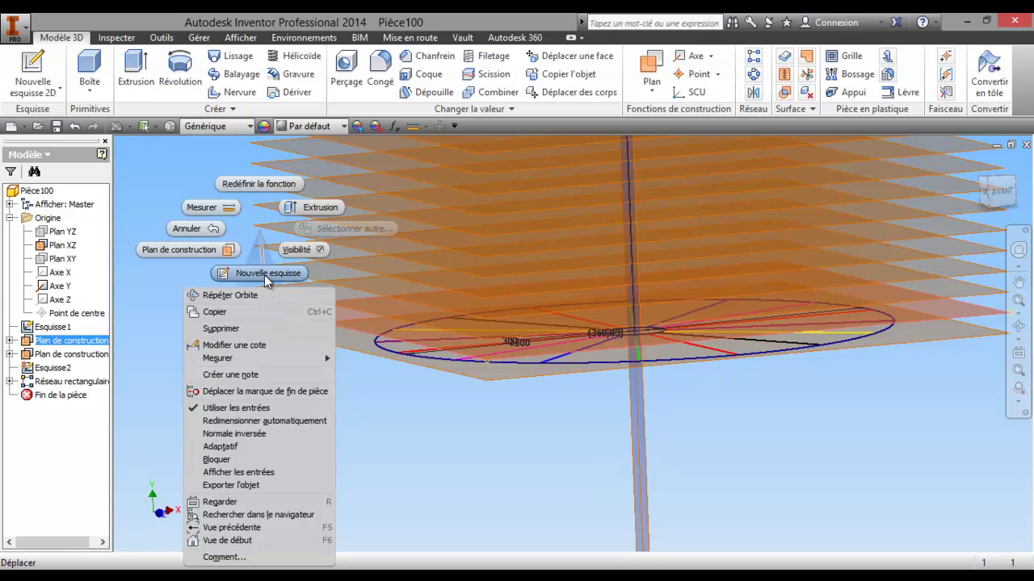
click(264, 274)
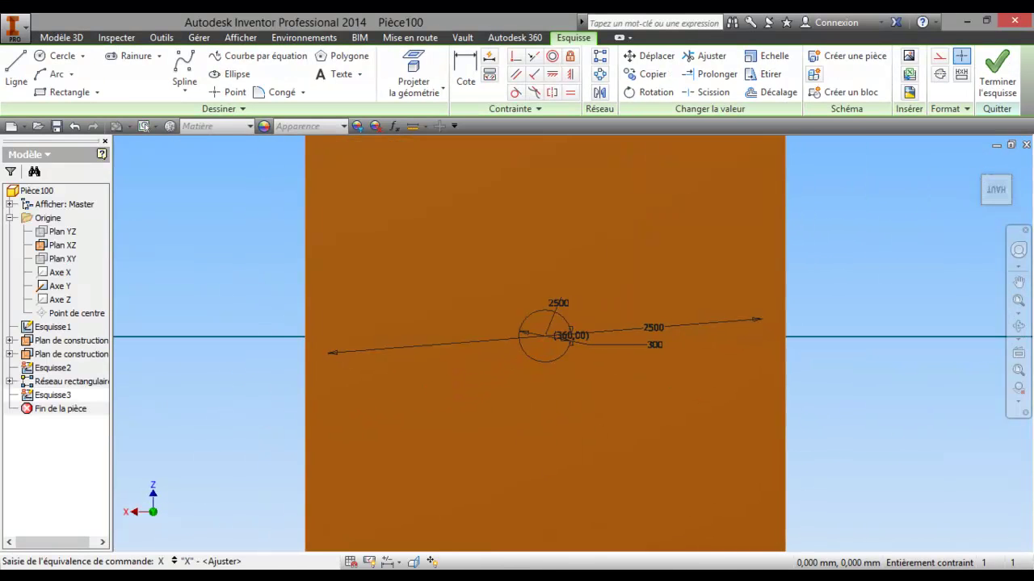
Step: Project the front red radial line of the base sketch into the new sketch and finish the sketch
mouse_move(404, 384)
shift+middle_down()
mouse_move(570, 358)
mouse_move(621, 372)
mouse_move(616, 307)
mouse_move(633, 256)
mouse_move(581, 386)
mouse_move(526, 351)
mouse_move(546, 390)
mouse_move(545, 347)
mouse_move(445, 358)
mouse_move(432, 388)
mouse_move(454, 368)
shift+middle_up()
shift+middle_drag(583, 405, 543, 415)
mouse_move(586, 442)
shift+middle_down()
mouse_move(576, 390)
mouse_move(522, 439)
mouse_move(554, 439)
mouse_move(248, 451)
mouse_move(221, 503)
mouse_move(220, 540)
shift+middle_up()
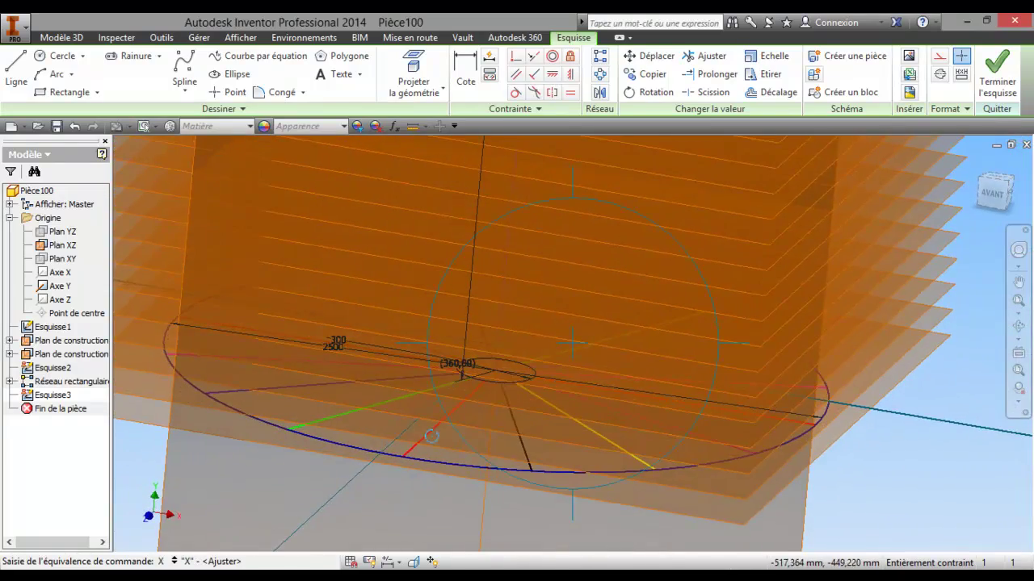
mouse_move(488, 364)
shift+middle_down()
mouse_move(445, 364)
mouse_move(520, 342)
shift+middle_up()
right_click(477, 385)
click(372, 385)
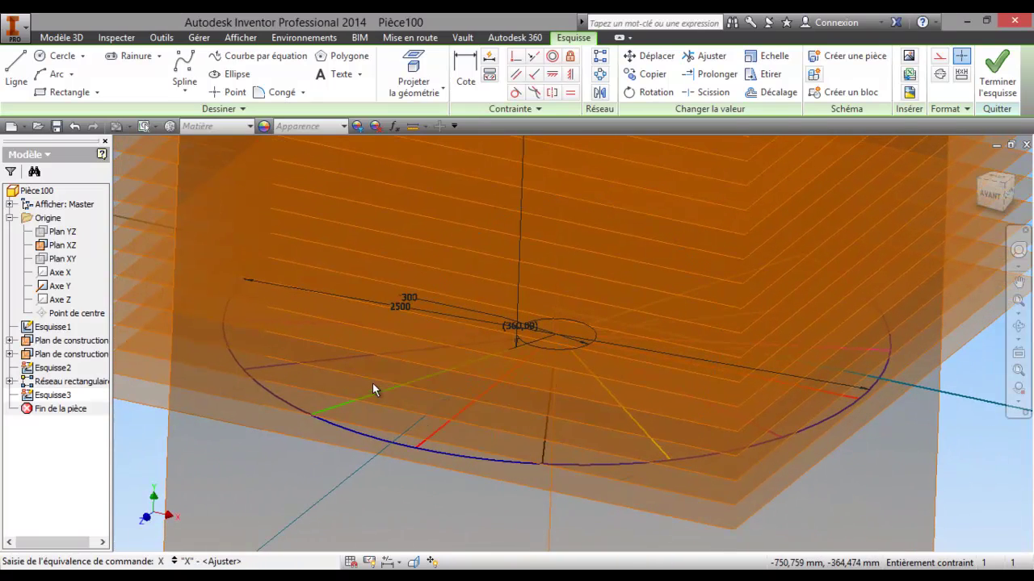
click(398, 65)
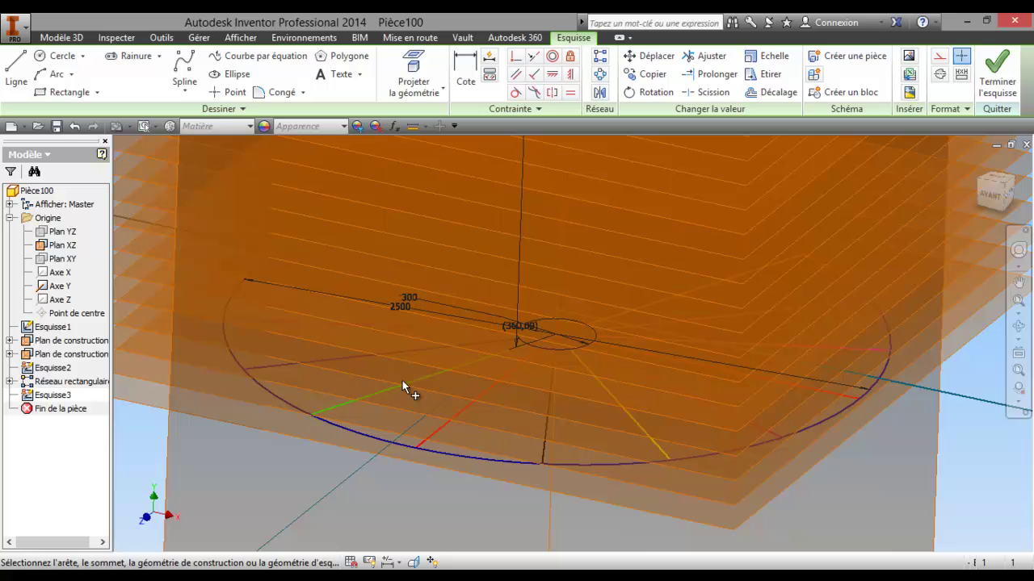
click(421, 440)
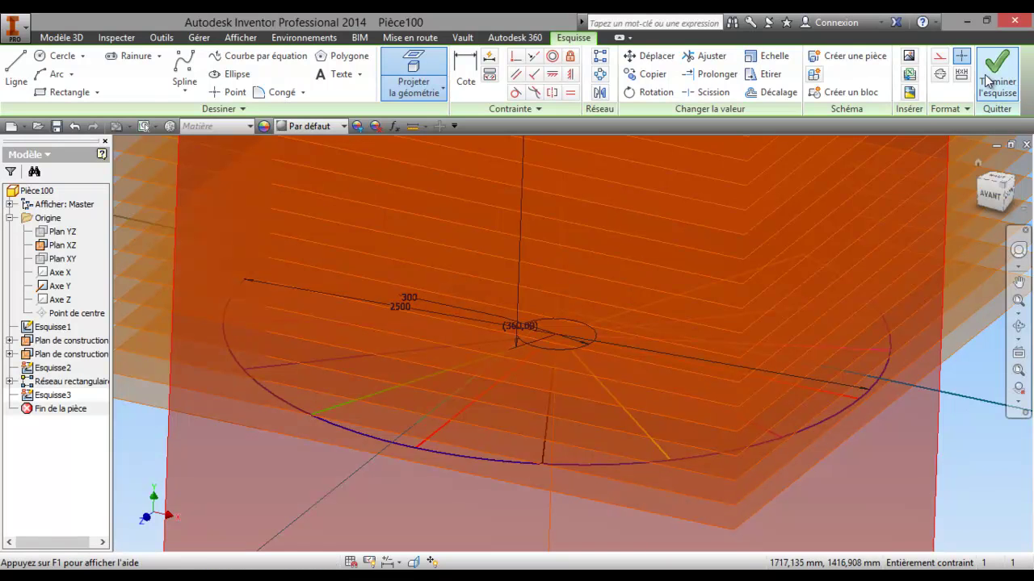
click(987, 74)
middle_drag(938, 418, 985, 346)
mouse_move(503, 346)
mouse_down()
mouse_move(619, 281)
mouse_move(668, 269)
mouse_move(566, 402)
mouse_move(536, 405)
mouse_move(524, 419)
mouse_move(572, 377)
mouse_move(541, 384)
mouse_move(509, 425)
mouse_move(622, 319)
mouse_up()
right_click(622, 321)
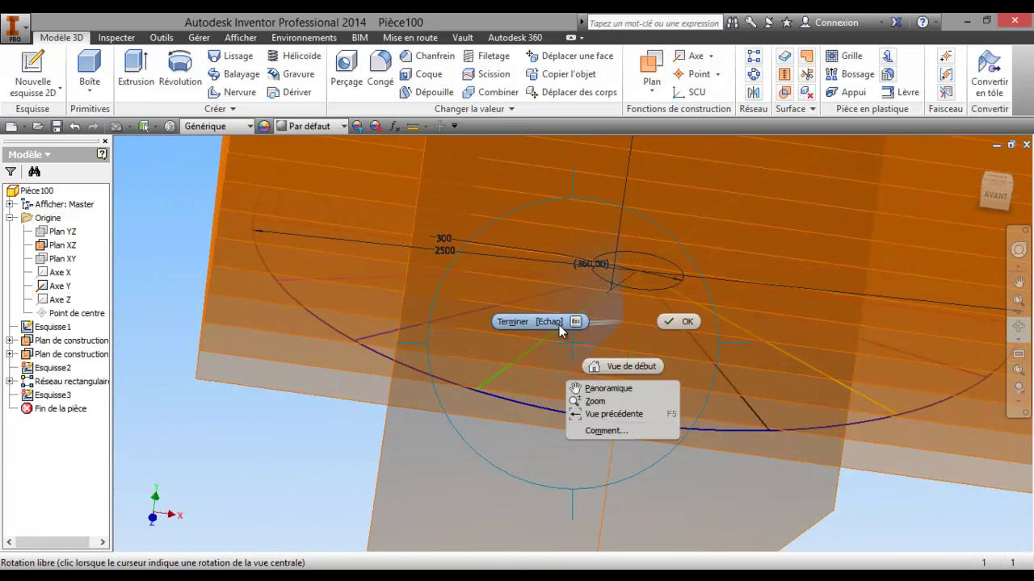
Step: Start a new sketch on the second horizontal work plane above the base sketch
click(531, 322)
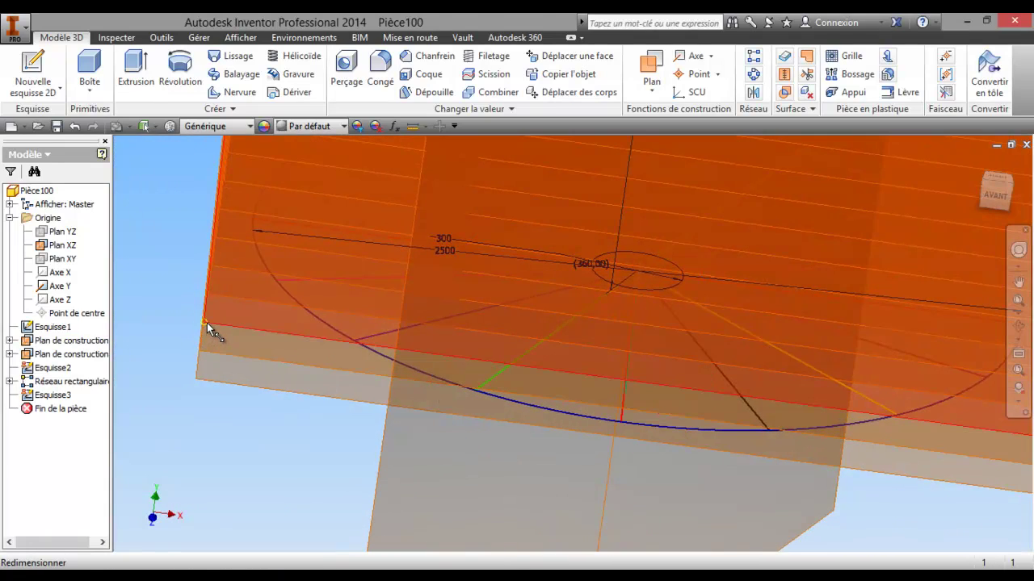
right_click(205, 324)
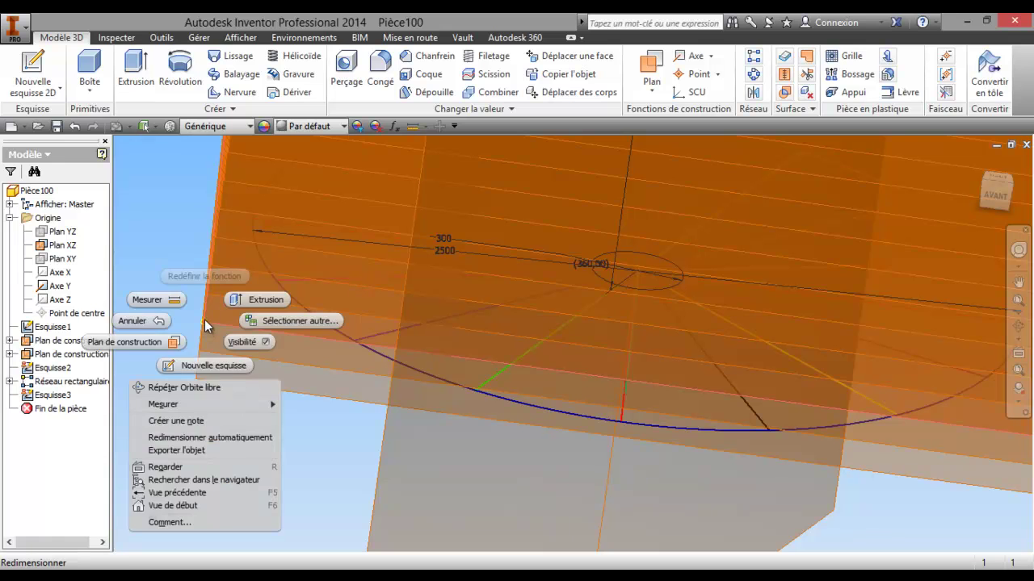
click(205, 366)
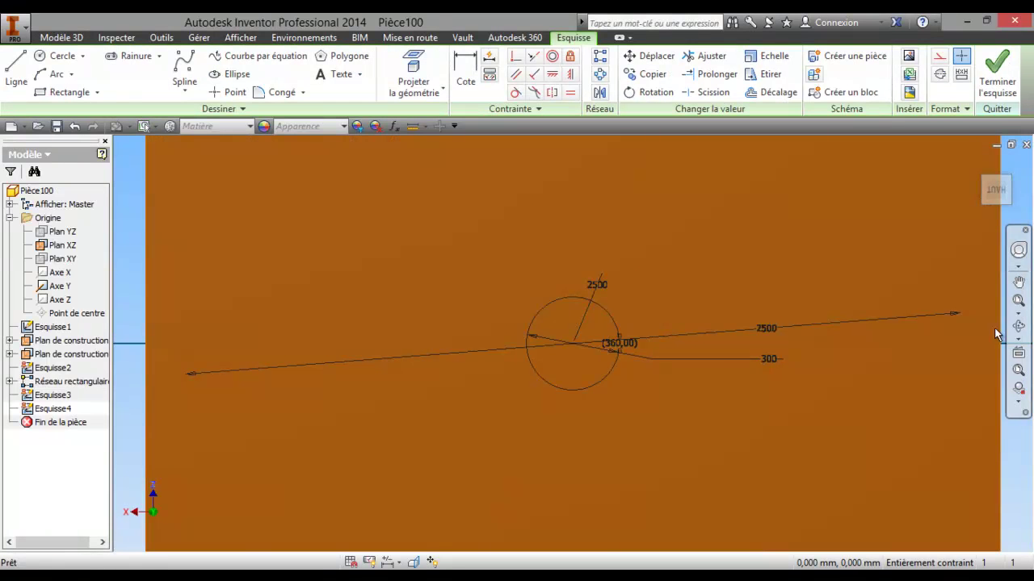
Step: Try to project the green radial line of the base sketch into the new sketch and finish the sketch
mouse_move(548, 355)
mouse_down()
mouse_move(561, 358)
mouse_move(584, 288)
mouse_move(569, 208)
mouse_up()
drag(574, 409, 562, 364)
right_click(519, 364)
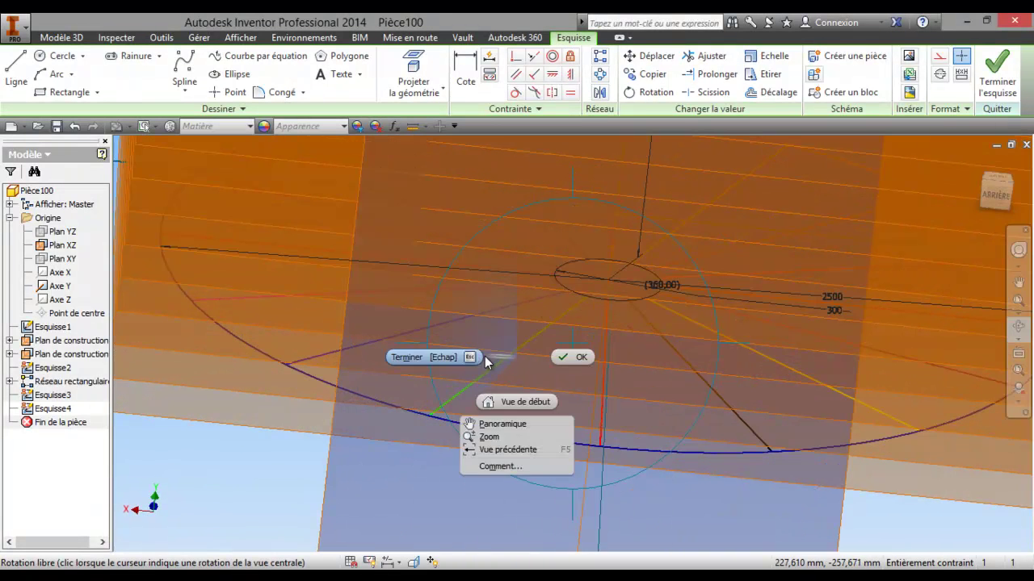
click(413, 356)
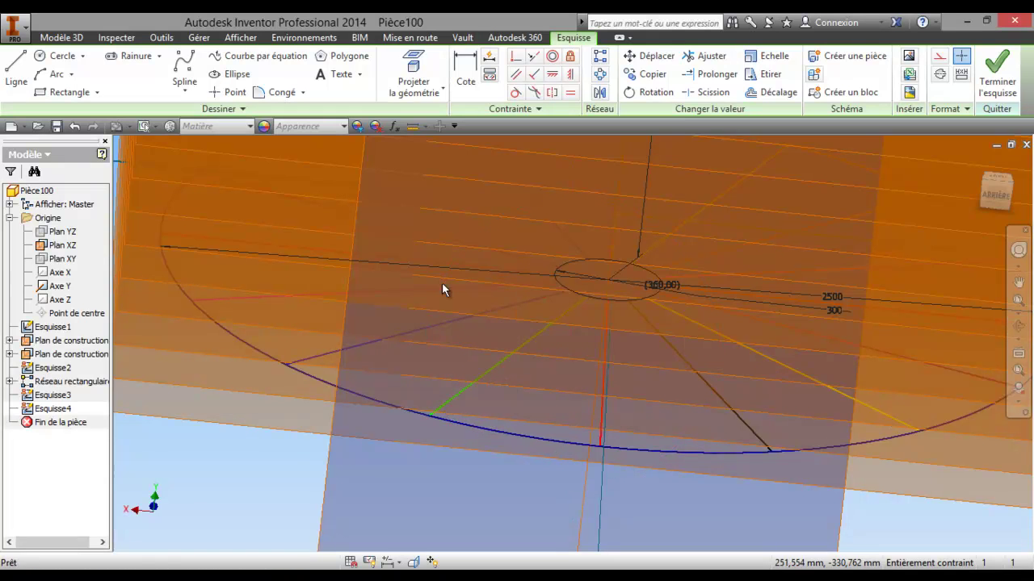
click(418, 70)
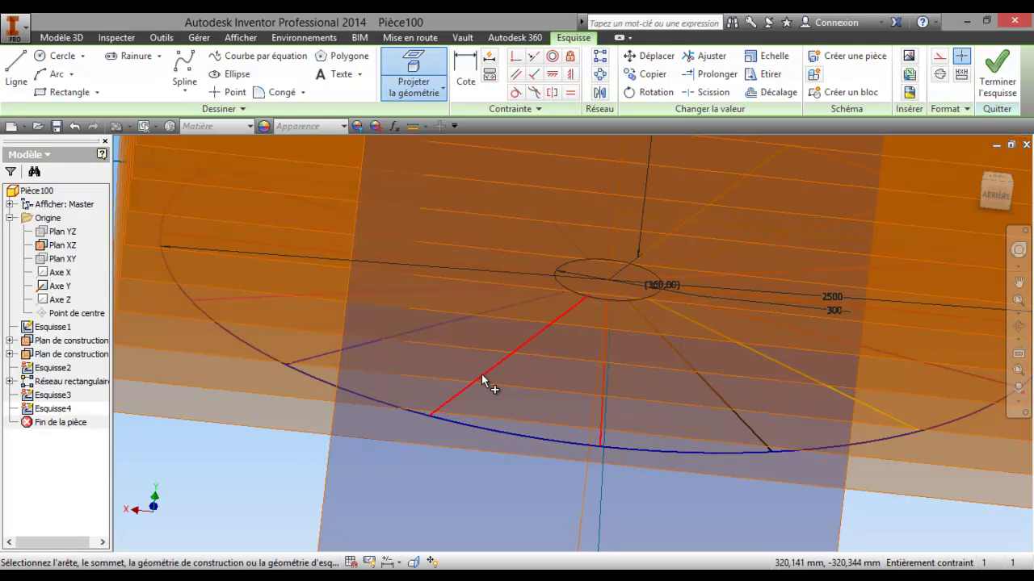
click(481, 375)
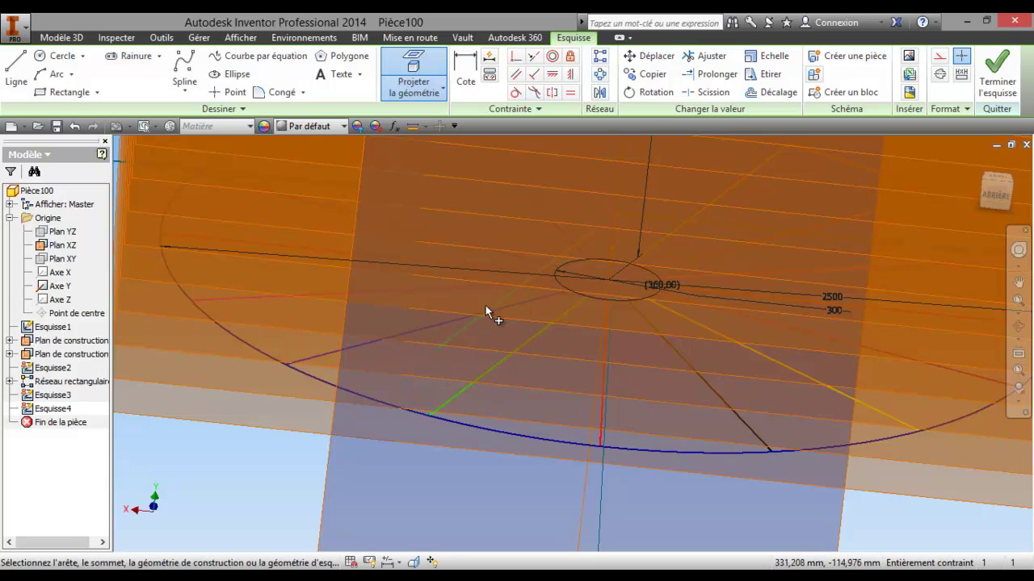
click(996, 76)
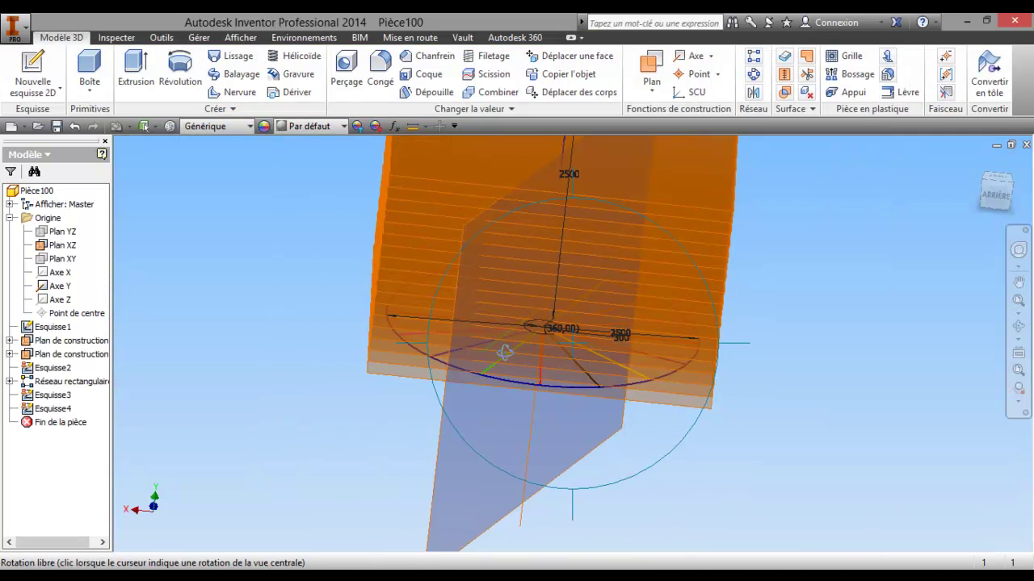
Step: Undo finishing the last sketch to return to editing it on the second work plane
mouse_move(507, 352)
shift+middle_down()
mouse_move(562, 361)
mouse_move(525, 369)
mouse_move(526, 346)
mouse_move(557, 378)
mouse_move(517, 369)
mouse_move(493, 337)
shift+middle_up()
scroll(565, 388, up, 3)
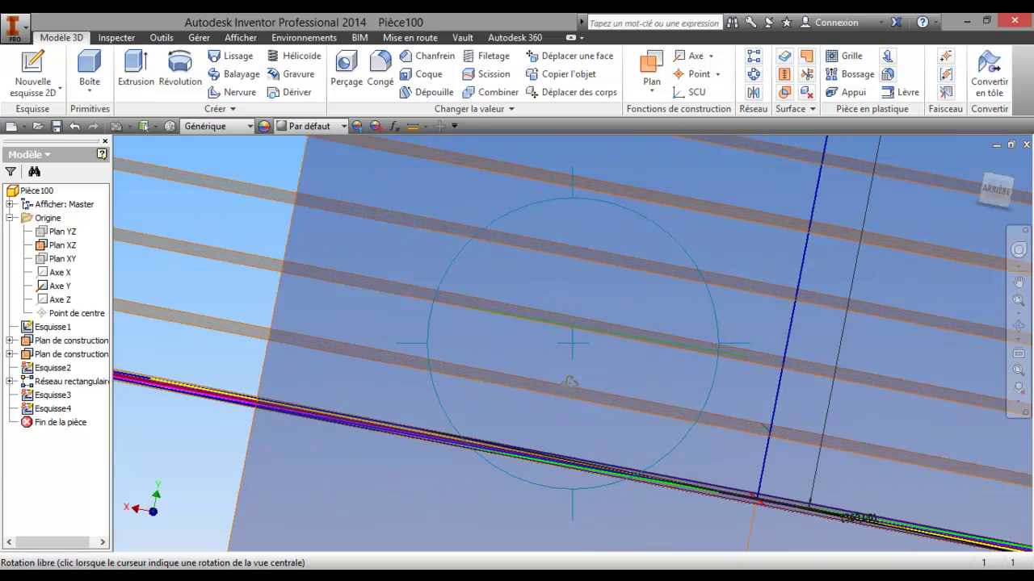
shift+middle_drag(575, 413, 505, 376)
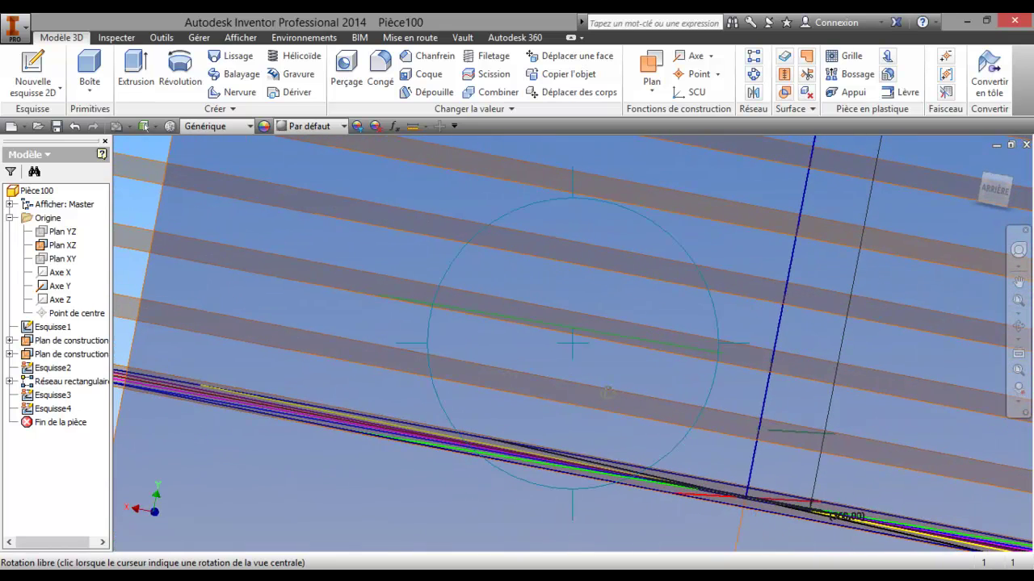
mouse_move(566, 398)
mouse_down()
mouse_move(551, 394)
mouse_move(552, 408)
mouse_move(560, 396)
mouse_move(612, 396)
mouse_move(592, 415)
mouse_move(685, 442)
mouse_move(619, 450)
mouse_move(600, 445)
mouse_move(623, 433)
mouse_move(514, 413)
mouse_move(517, 404)
mouse_move(529, 410)
mouse_up()
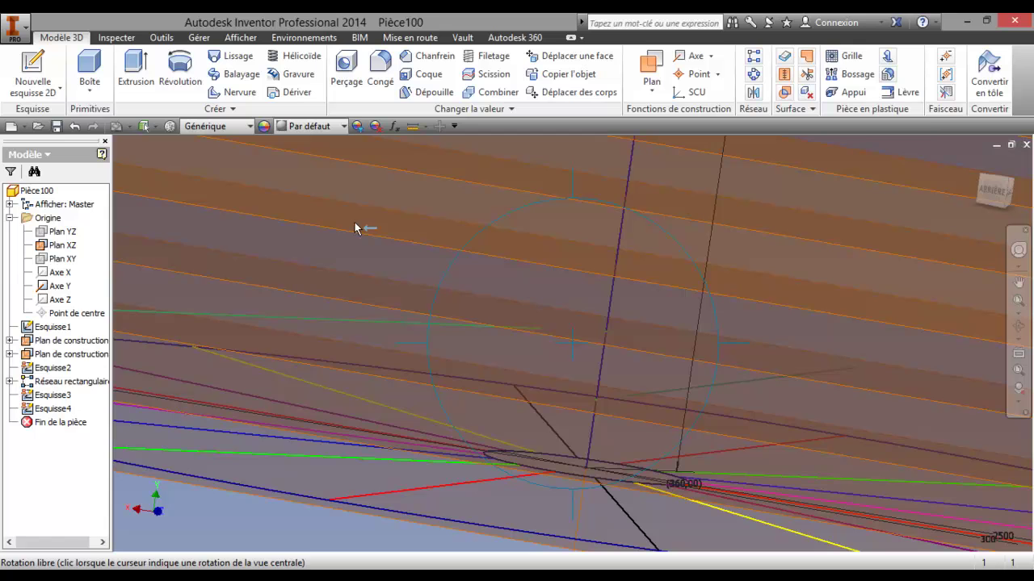
click(59, 127)
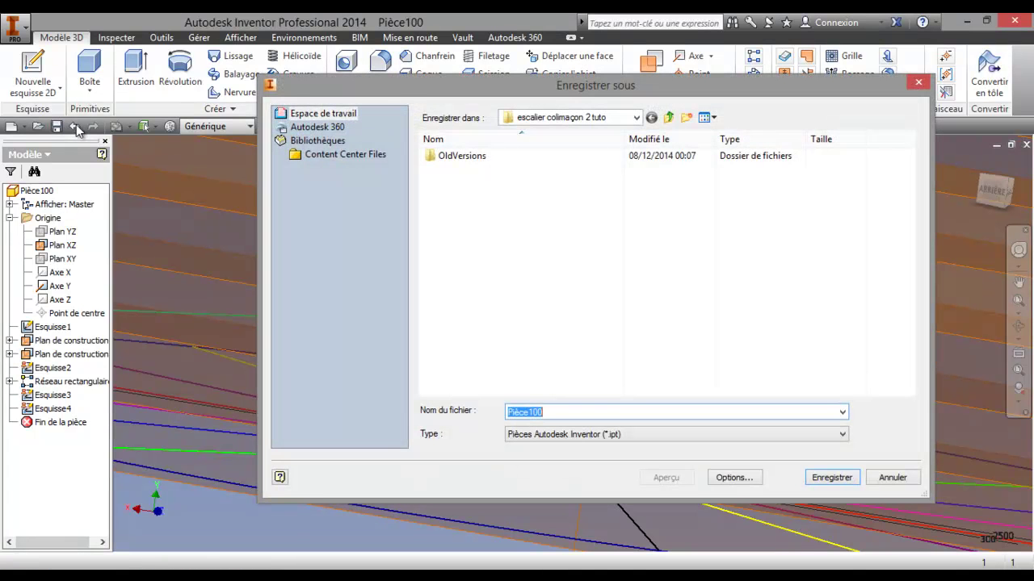
click(891, 478)
click(74, 127)
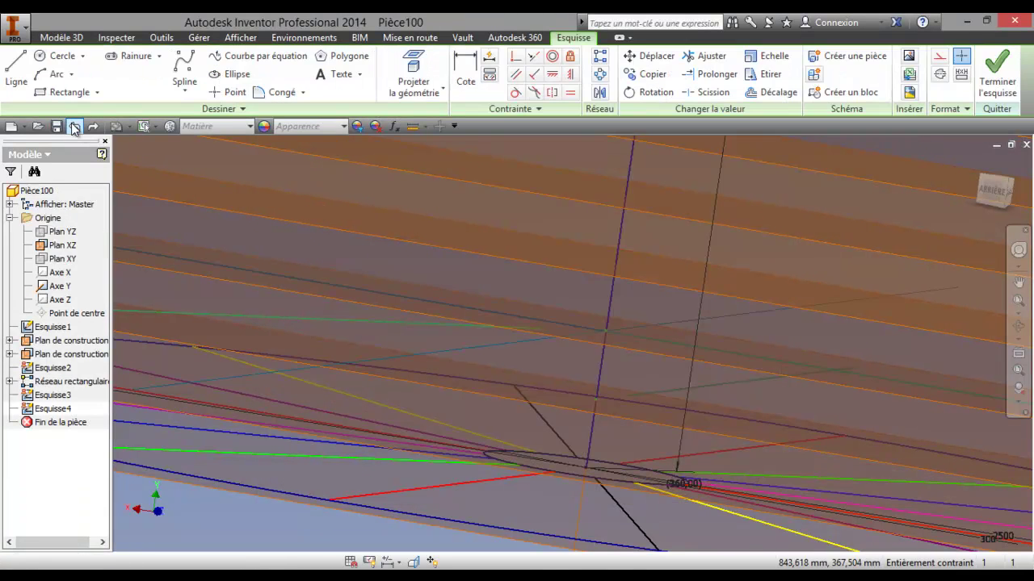
Step: Project the red radial line adjacent to the front red one into the second plane's sketch and finish the sketch
scroll(524, 345, up, 3)
middle_drag(525, 346, 551, 337)
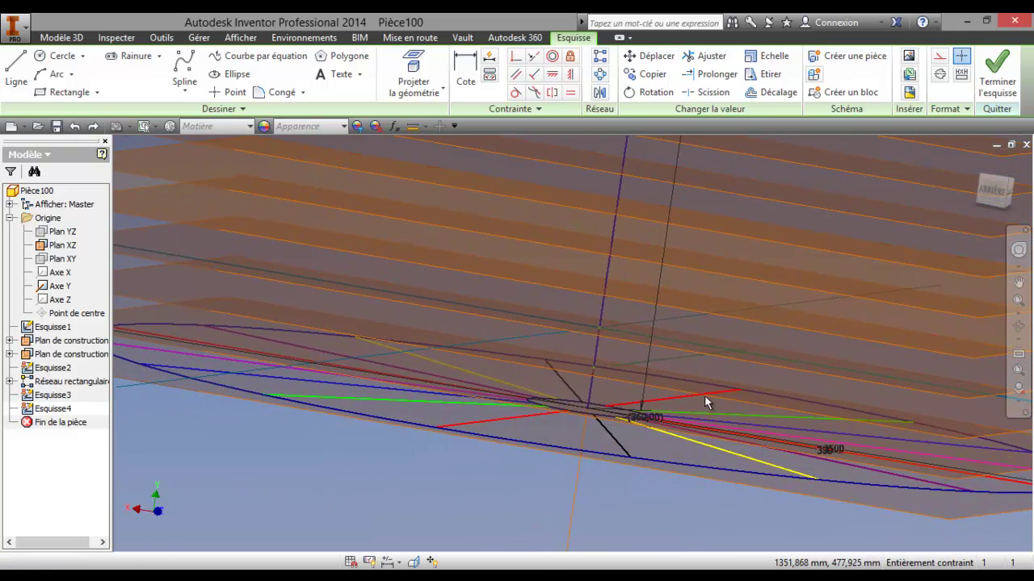
middle_drag(709, 398, 667, 384)
mouse_move(882, 347)
mouse_down()
mouse_move(565, 364)
mouse_move(420, 356)
mouse_move(549, 374)
mouse_move(522, 415)
mouse_move(551, 412)
mouse_move(554, 341)
mouse_move(415, 318)
mouse_move(323, 313)
mouse_move(281, 323)
mouse_up()
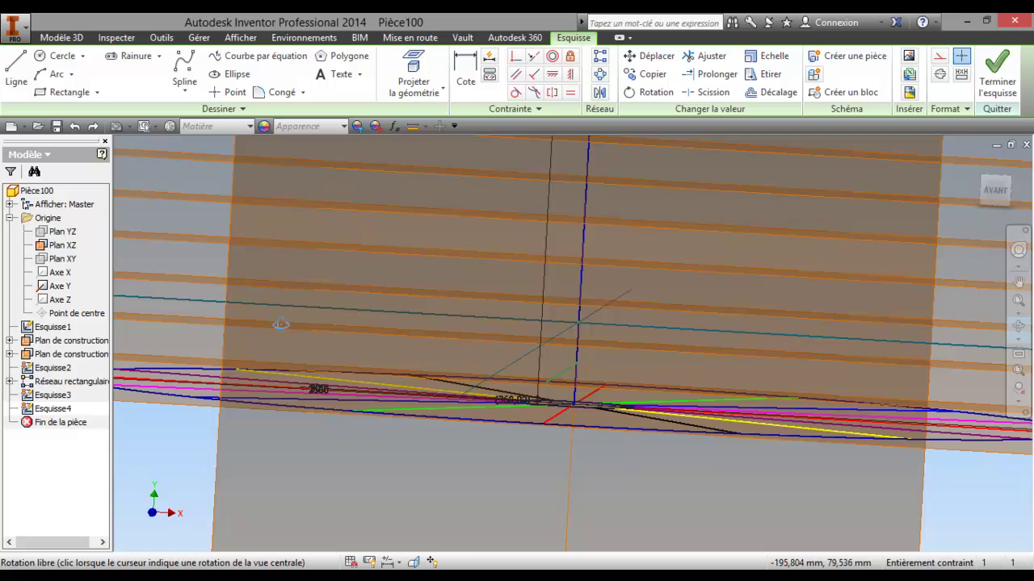
mouse_move(573, 369)
mouse_down()
mouse_move(529, 396)
mouse_move(558, 364)
mouse_move(578, 363)
mouse_up()
right_click(570, 378)
click(473, 377)
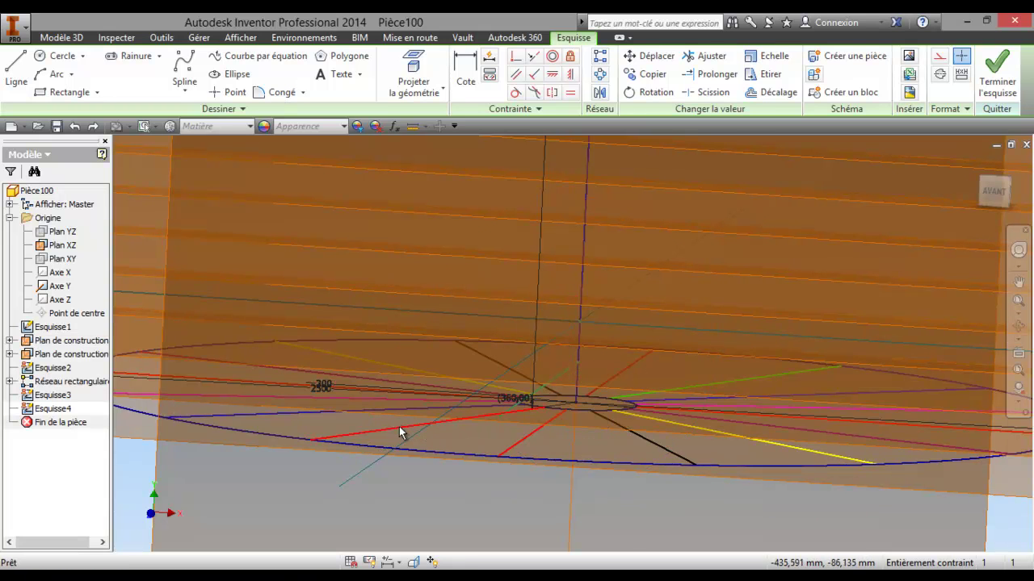
click(413, 67)
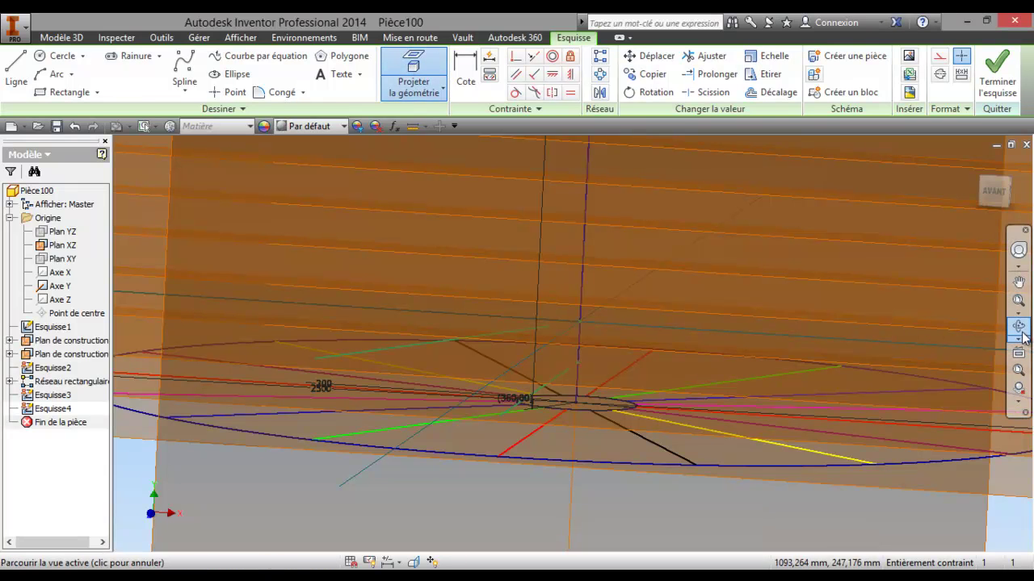
mouse_move(652, 377)
mouse_down()
mouse_move(584, 425)
mouse_move(586, 409)
mouse_move(628, 376)
mouse_move(725, 383)
mouse_move(759, 350)
mouse_move(759, 328)
mouse_move(726, 364)
mouse_up()
click(994, 84)
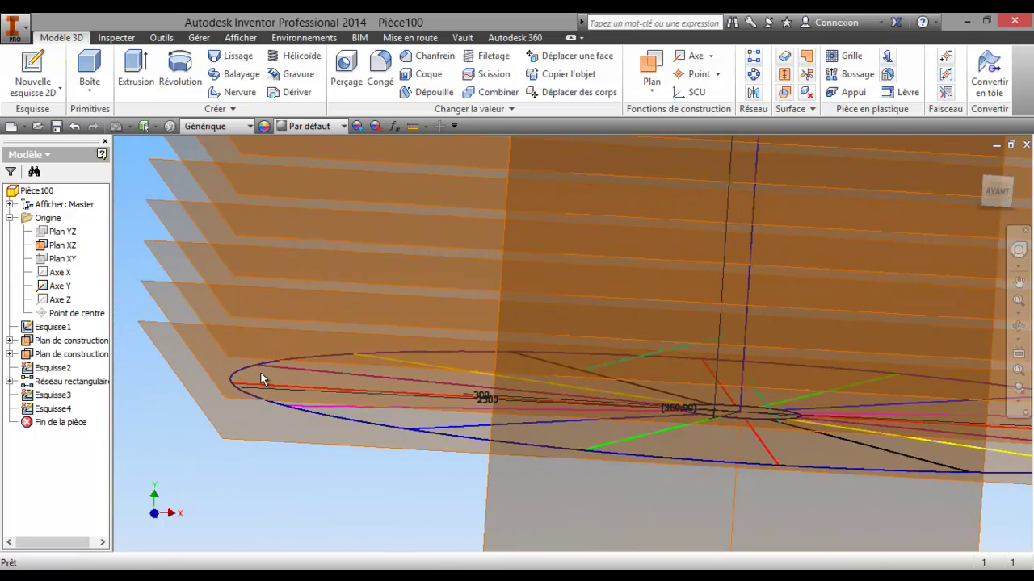
Step: Start a new sketch on the third horizontal work plane above the base sketch
key(F4)
drag(602, 343, 576, 323)
right_click(335, 296)
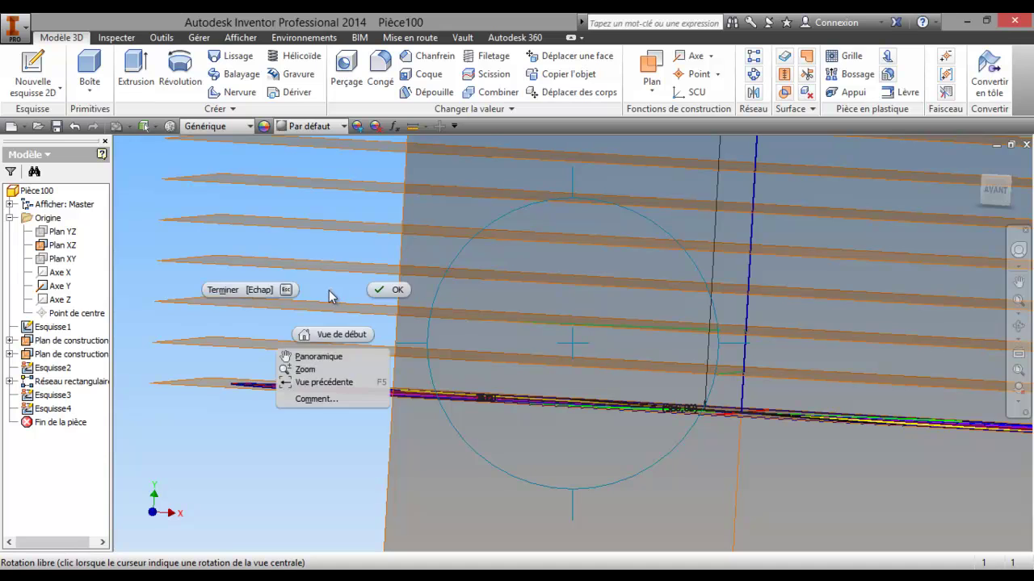
click(224, 290)
right_click(197, 262)
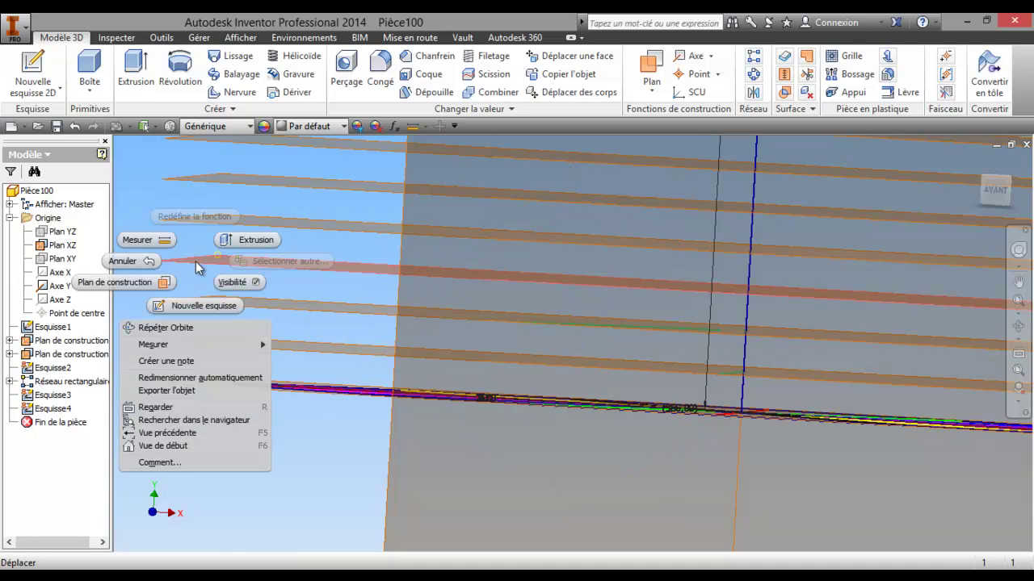
click(205, 302)
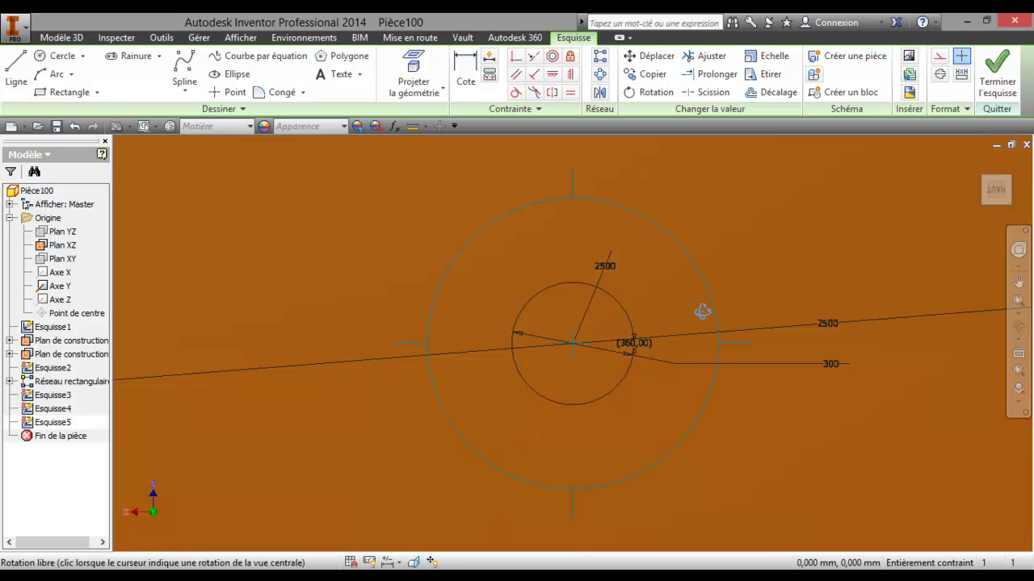
Step: Project the next radial line of the base sketch, the blue one, into the third plane's sketch and finish the sketch
mouse_move(610, 358)
mouse_down()
mouse_move(619, 337)
mouse_move(565, 266)
mouse_move(441, 223)
mouse_move(583, 461)
mouse_move(628, 331)
mouse_move(590, 358)
mouse_move(616, 426)
mouse_move(648, 423)
mouse_up()
mouse_move(451, 290)
mouse_down()
mouse_move(428, 299)
mouse_move(526, 380)
mouse_move(558, 386)
mouse_move(570, 425)
mouse_up()
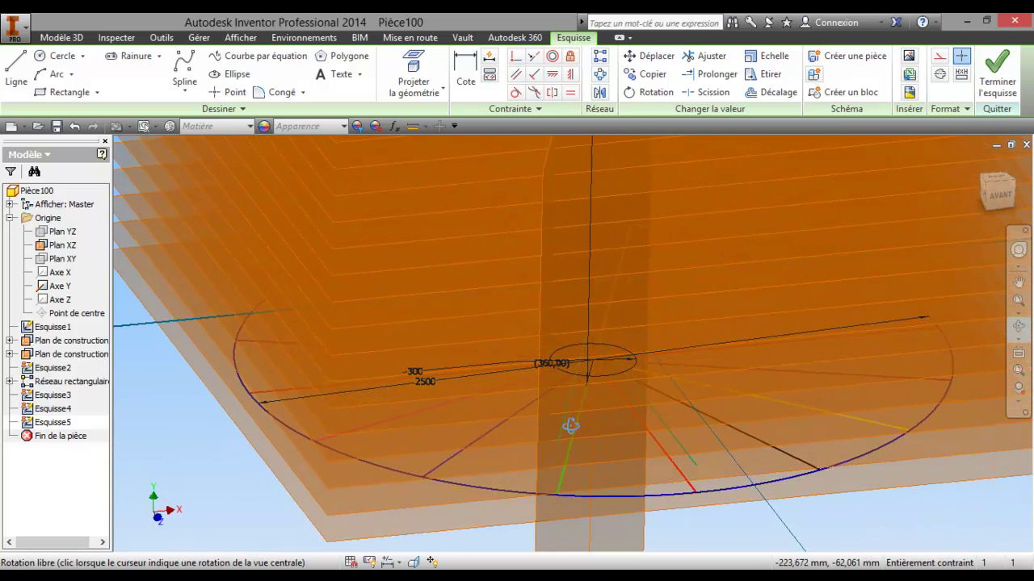
right_click(572, 421)
click(508, 421)
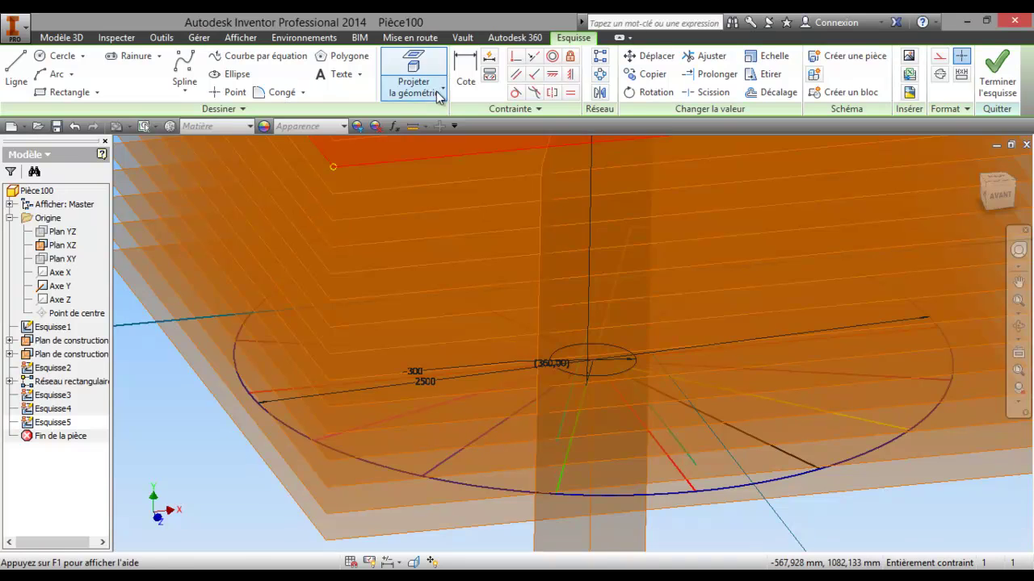
click(428, 64)
click(482, 432)
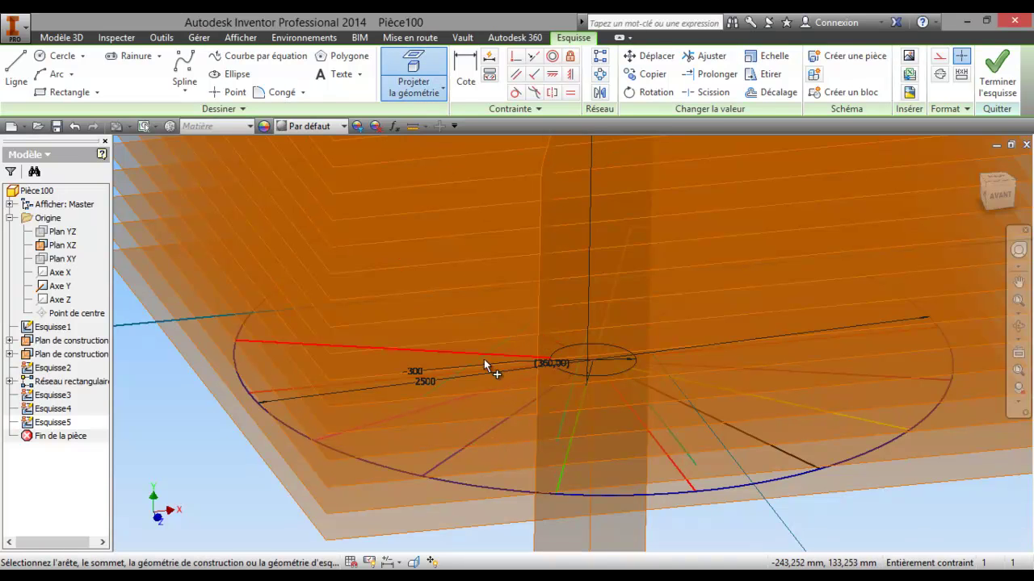
scroll(501, 348, up, 3)
scroll(507, 373, down, 5)
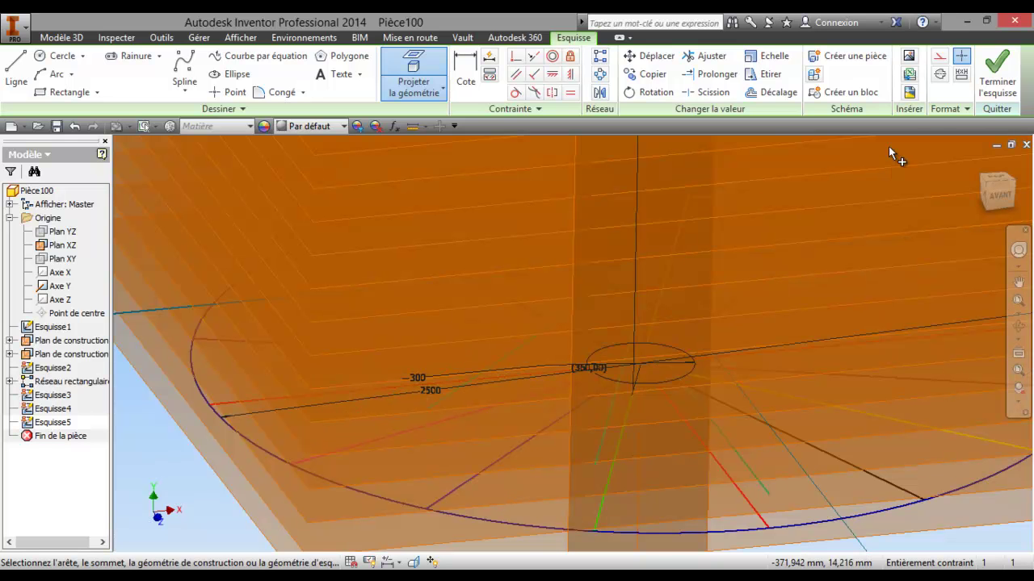
click(996, 83)
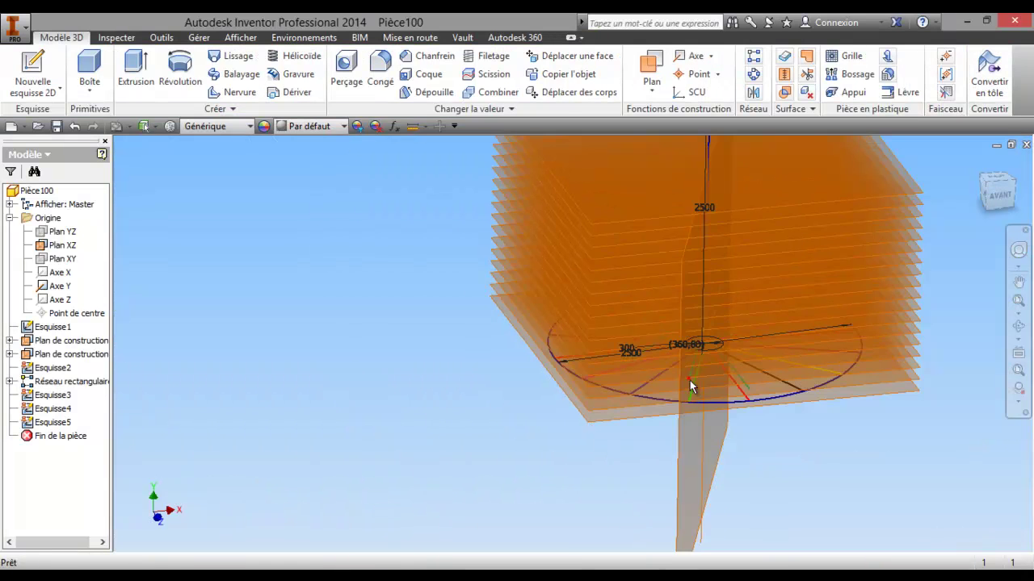
key(F4)
drag(558, 382, 676, 382)
scroll(602, 352, down, 2)
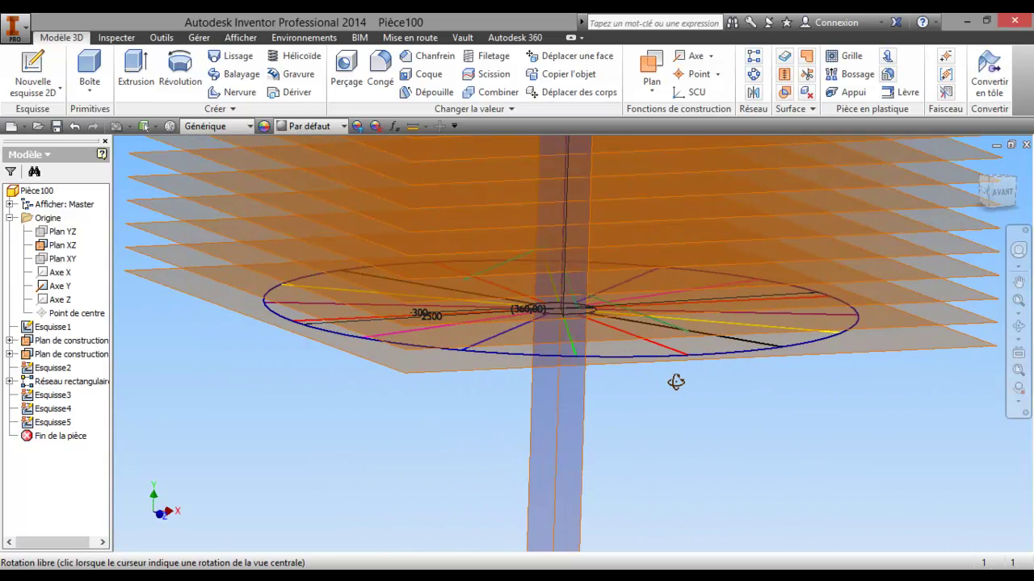
middle_drag(670, 381, 678, 408)
right_click(664, 399)
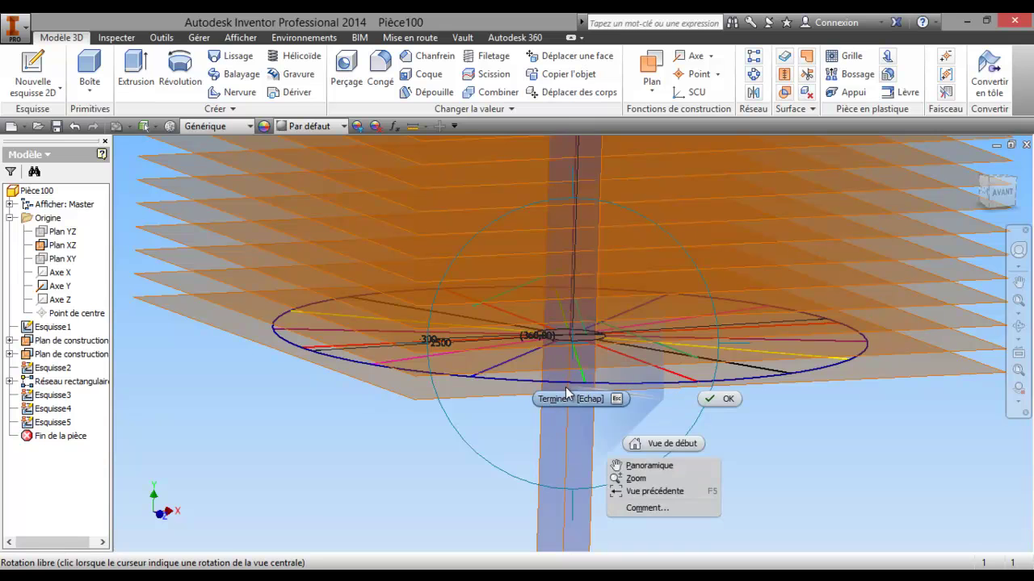
click(557, 399)
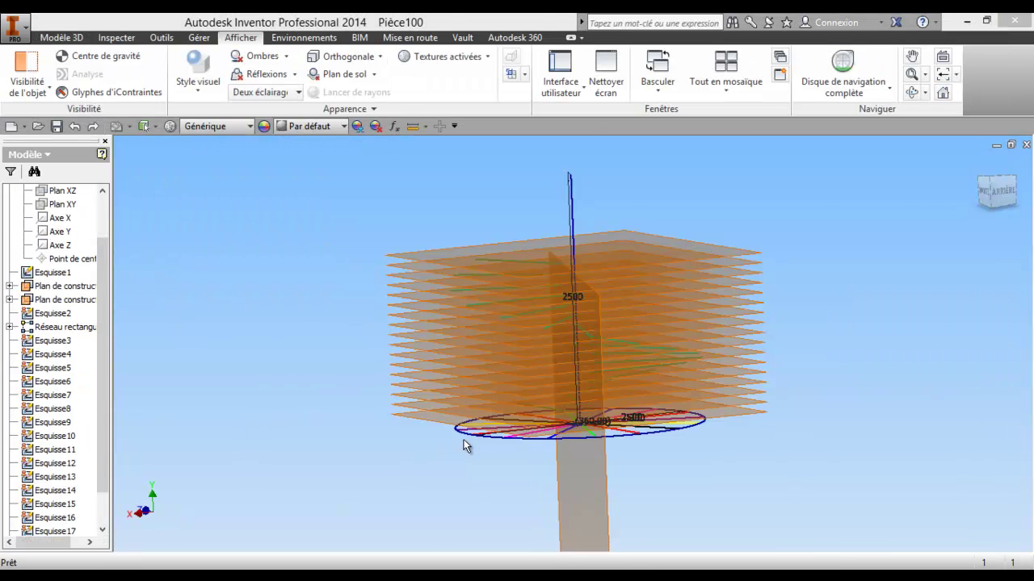
Step: Hide all user work planes so only the sketches remain displayed
drag(642, 327, 740, 273)
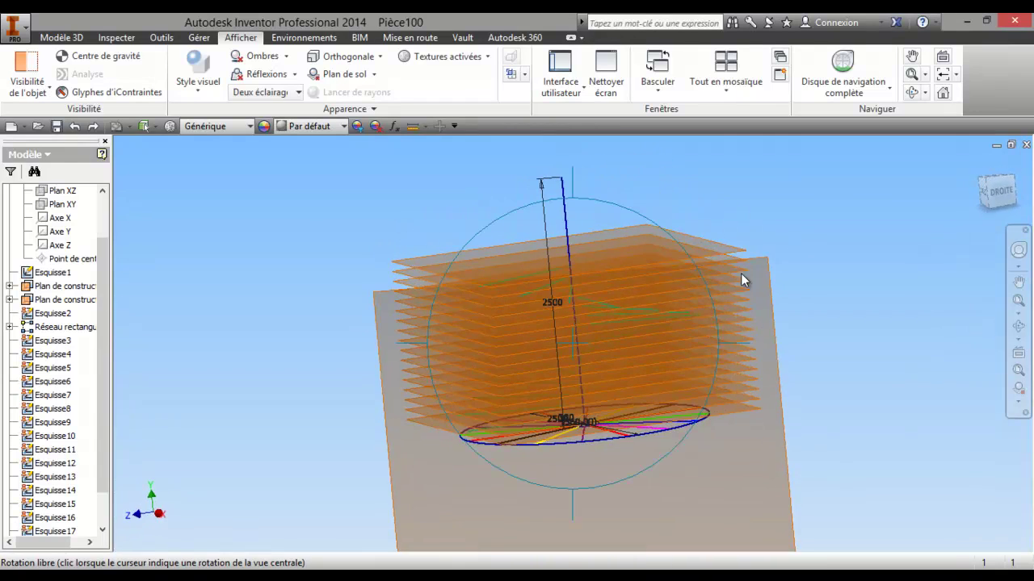
right_click(665, 296)
click(641, 277)
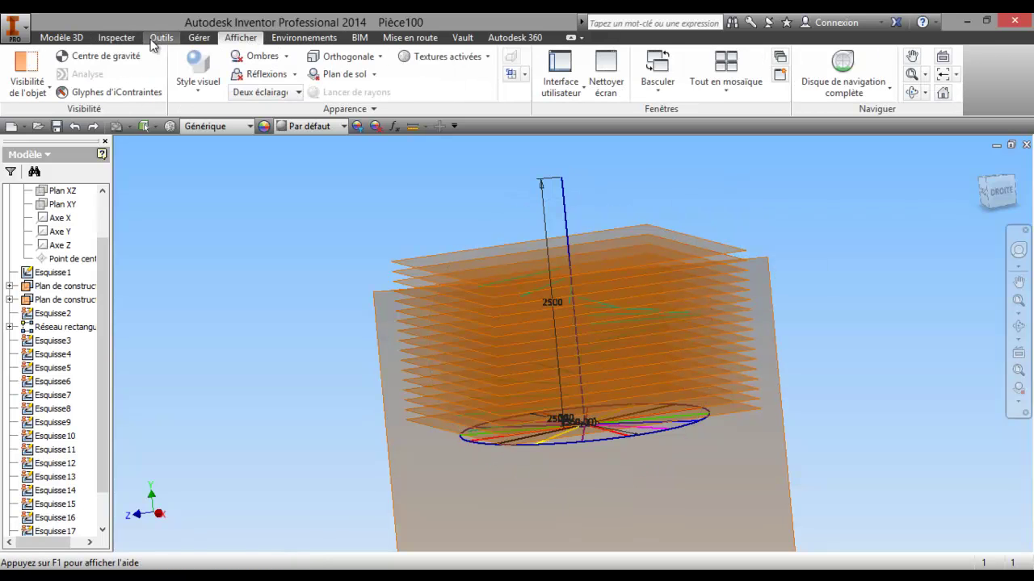
click(27, 79)
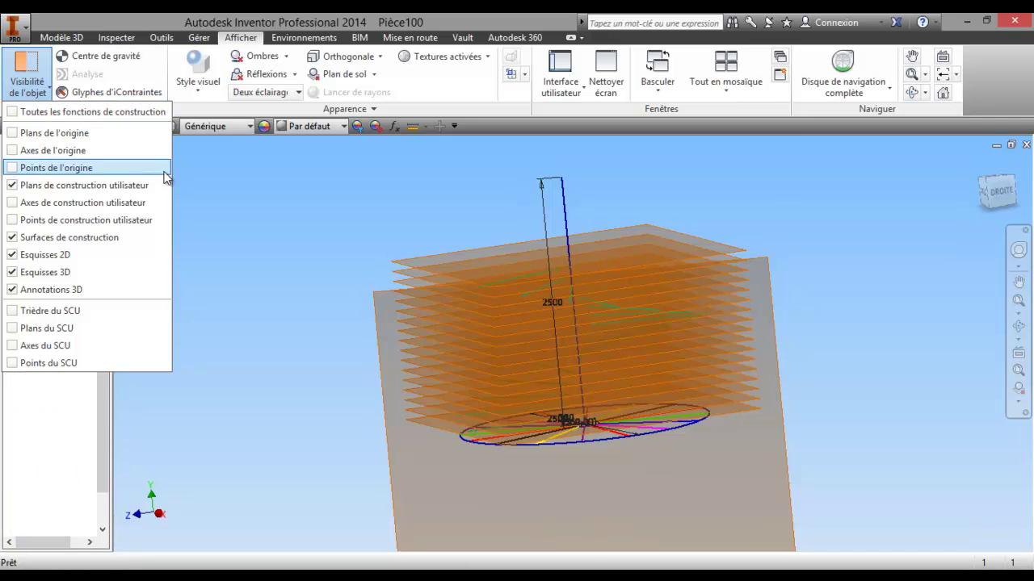
click(169, 187)
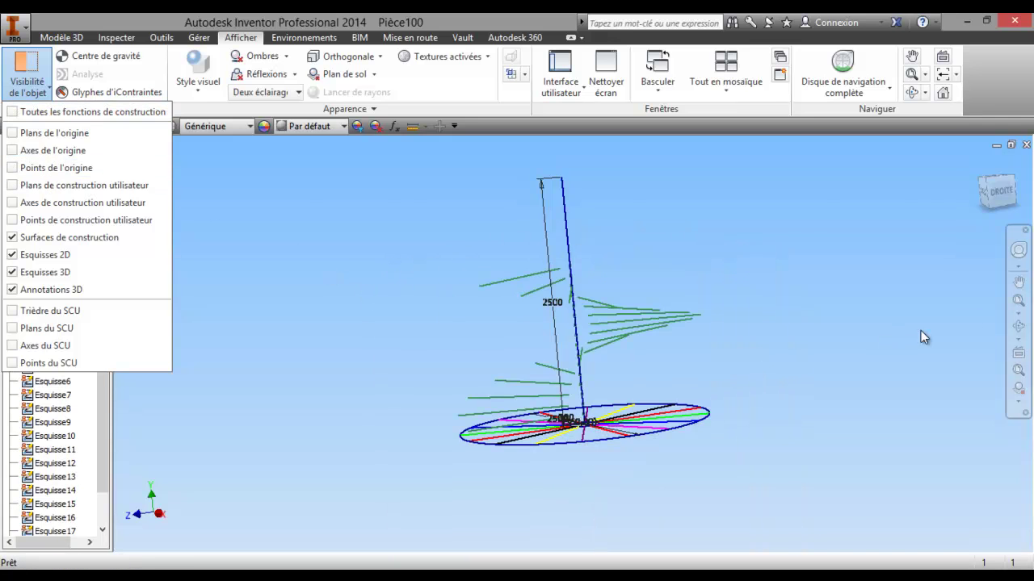
Step: Examine the projected radial lines stacked around the vertical axis from several sides
click(1018, 327)
drag(605, 292, 447, 381)
drag(583, 348, 634, 382)
drag(664, 337, 617, 418)
drag(682, 297, 692, 350)
right_click(675, 338)
click(587, 338)
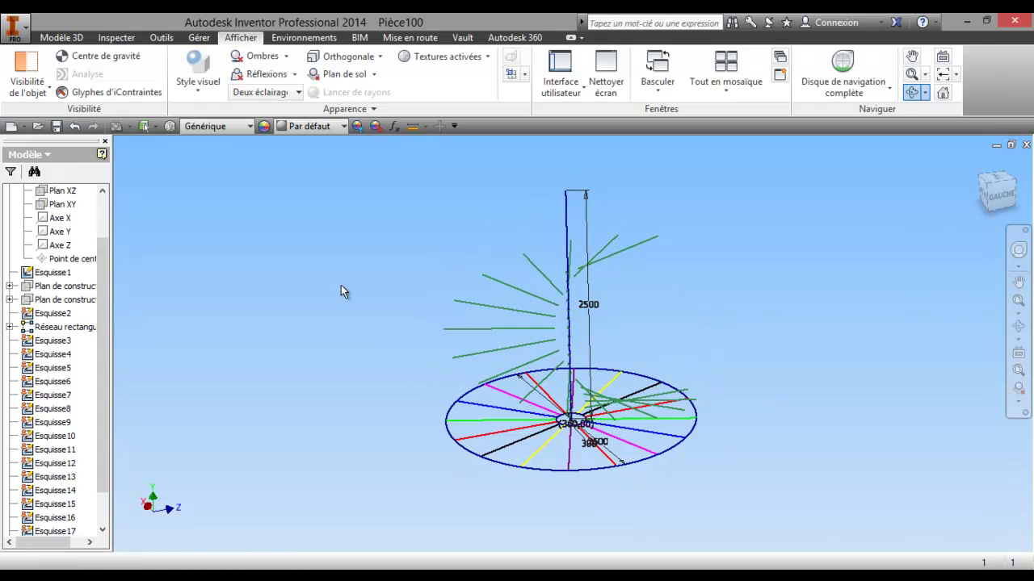
Step: Hide the base sketch with the circles and coloured radial lines
click(65, 272)
right_click(65, 272)
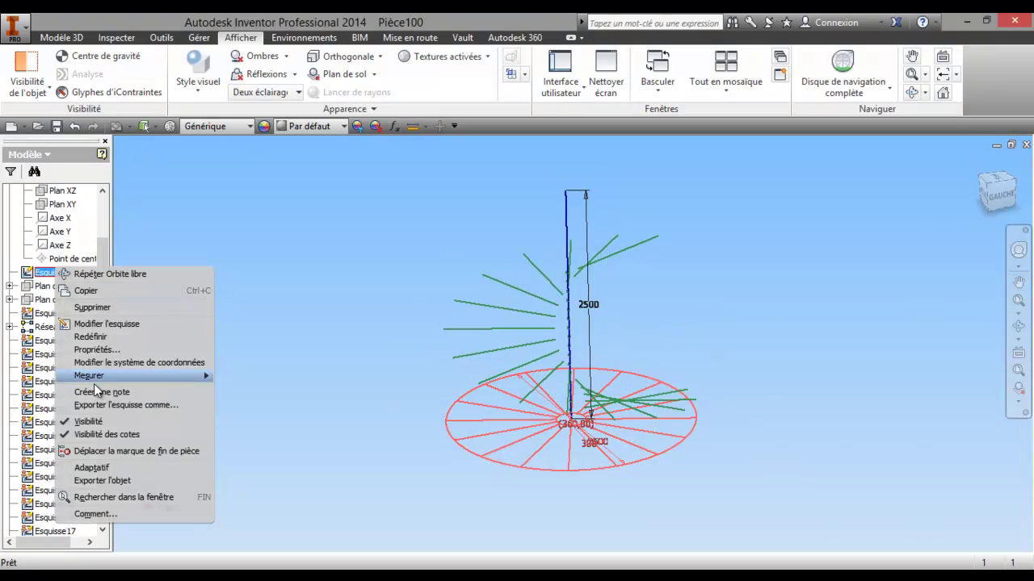
click(104, 421)
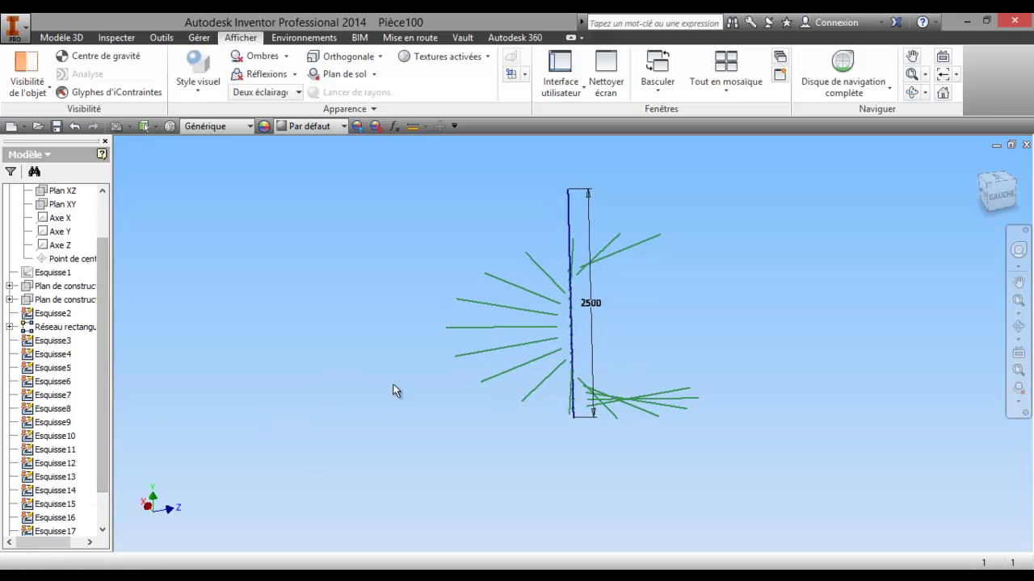
Step: Examine the spiral of projected step lines around the vertical axis from several angles with the base sketch hidden
key(F4)
drag(616, 375, 457, 117)
drag(516, 417, 665, 363)
drag(490, 256, 548, 440)
mouse_move(538, 403)
mouse_down()
mouse_move(482, 381)
mouse_move(516, 367)
mouse_move(526, 411)
mouse_up()
middle_drag(597, 369, 605, 369)
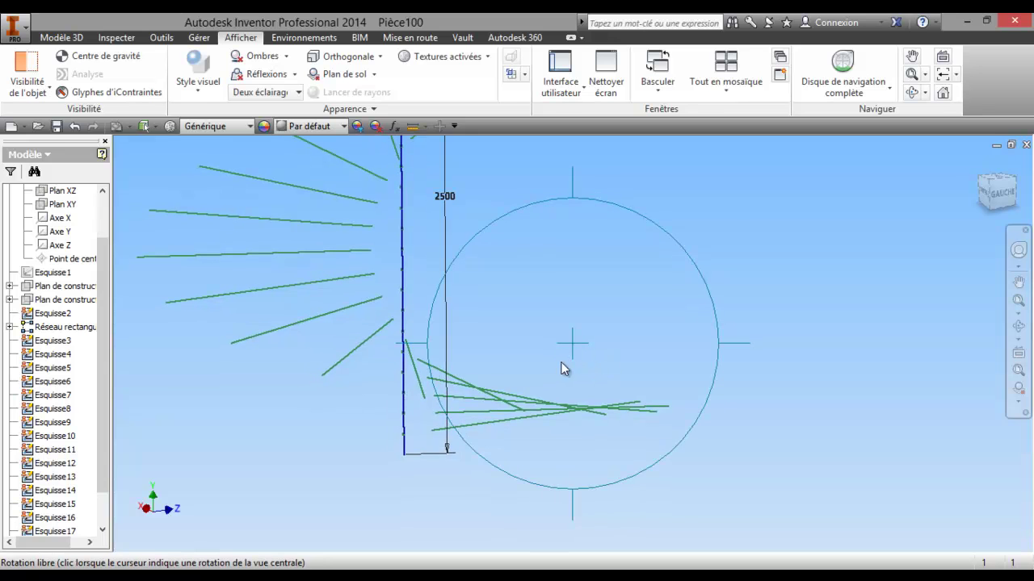
right_click(506, 362)
click(479, 361)
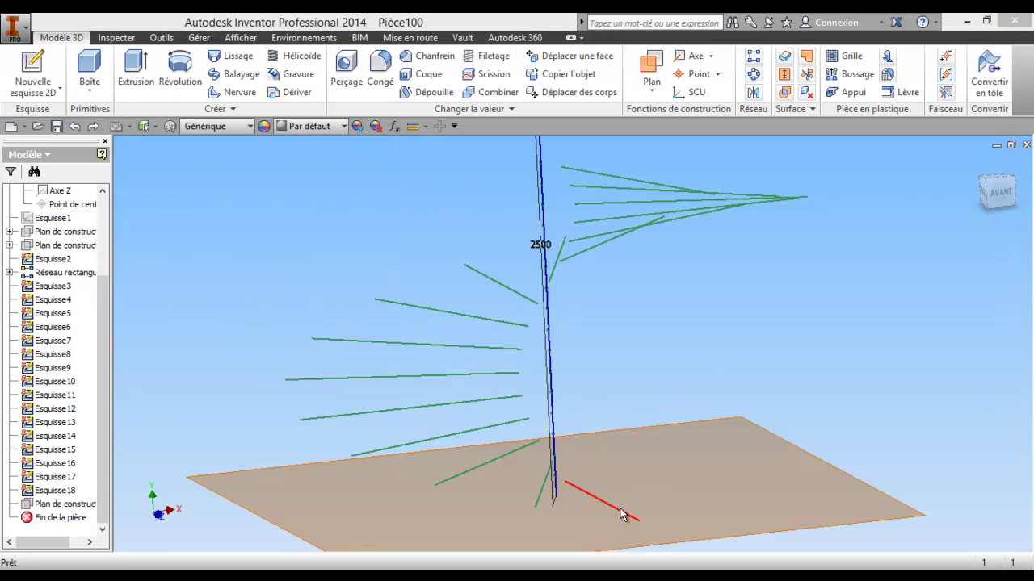
Step: Create a vertical work plane through the lowest projected radial line and the central axis line
middle_drag(622, 514, 622, 420)
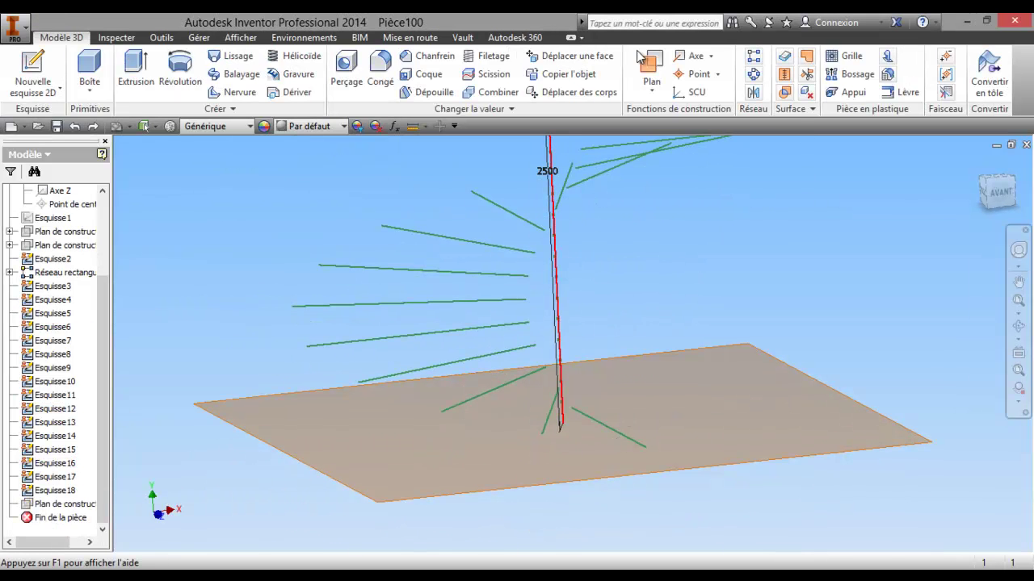
click(653, 71)
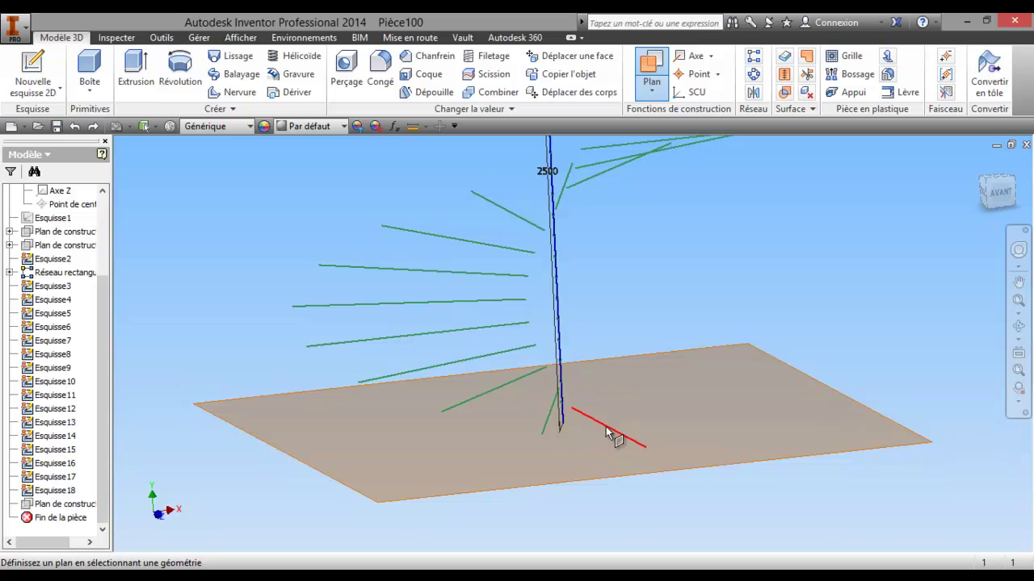
click(563, 364)
scroll(563, 361, up, 3)
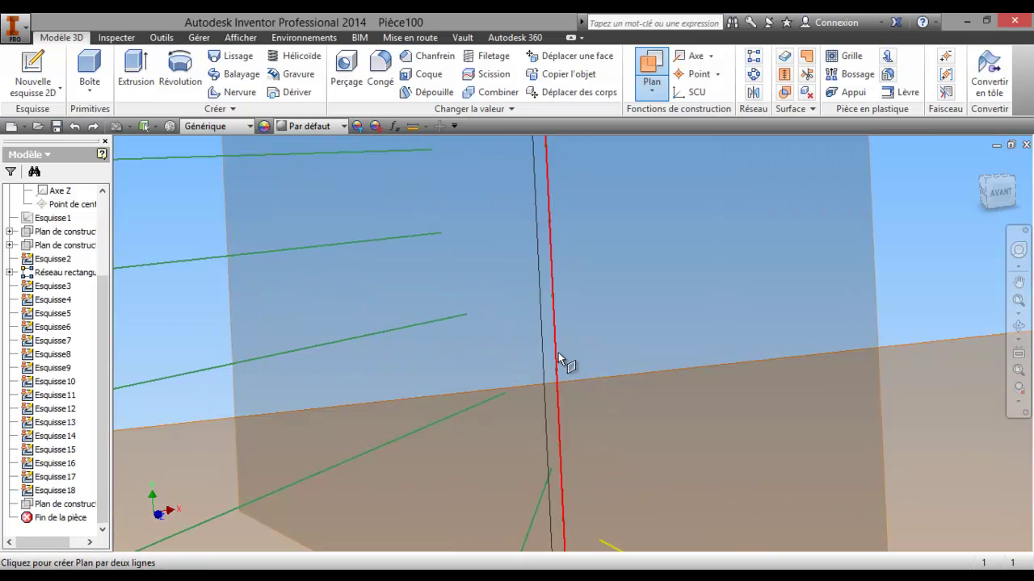
click(557, 354)
Step: Hide all work features belonging to the rectangular pattern of horizontal planes
scroll(557, 347, down, 3)
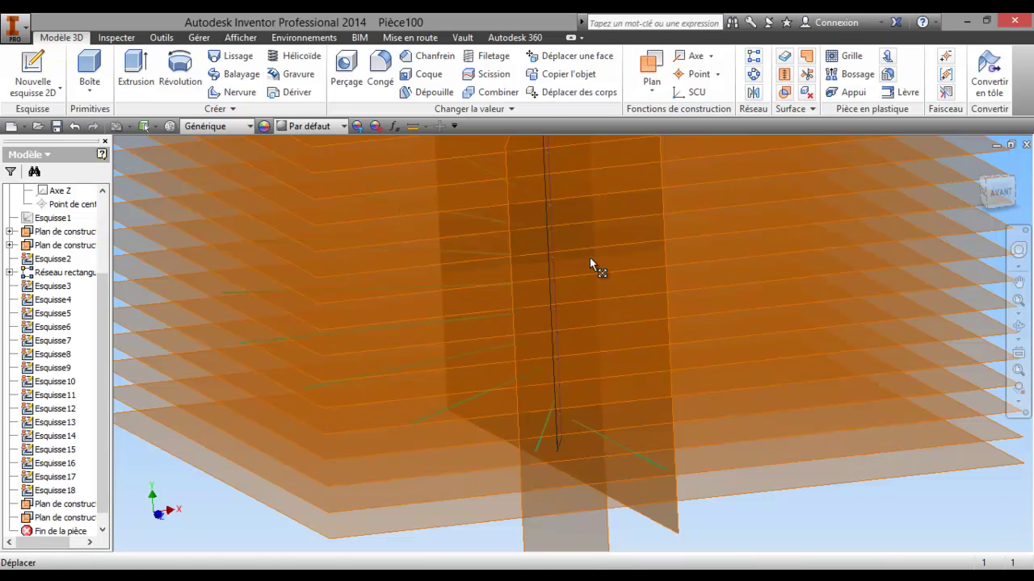
scroll(647, 484, down, 3)
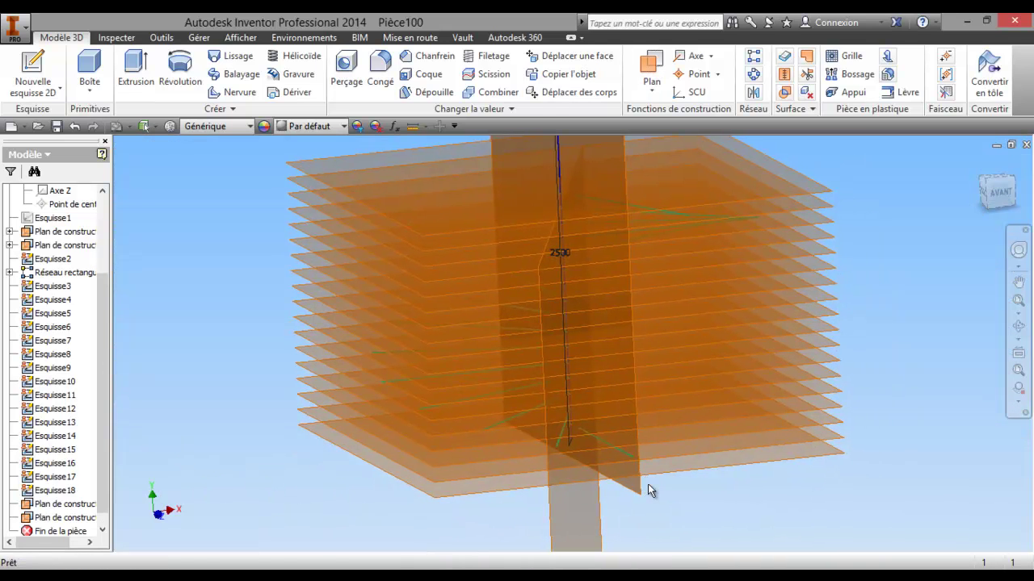
right_click(53, 277)
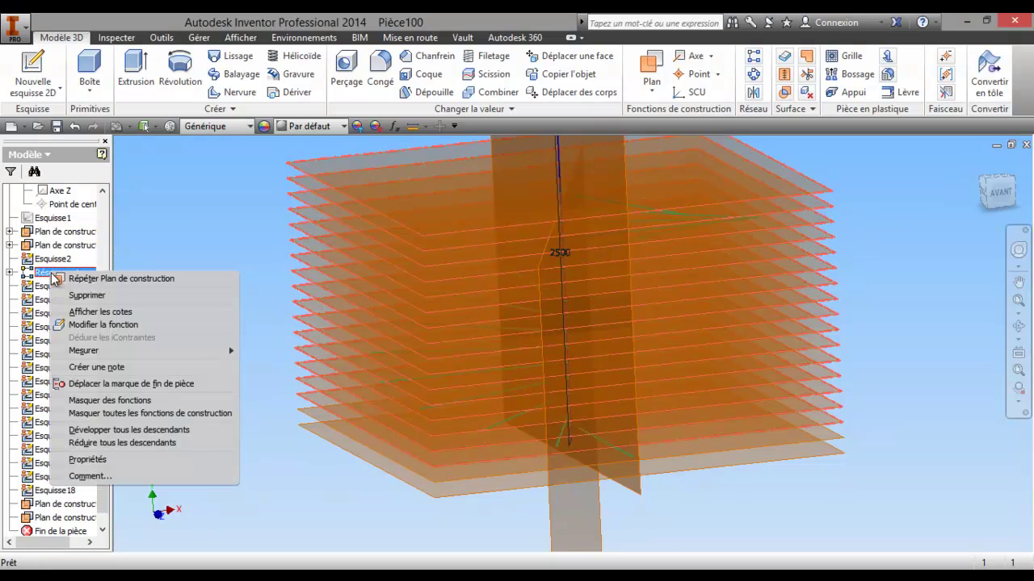
click(113, 413)
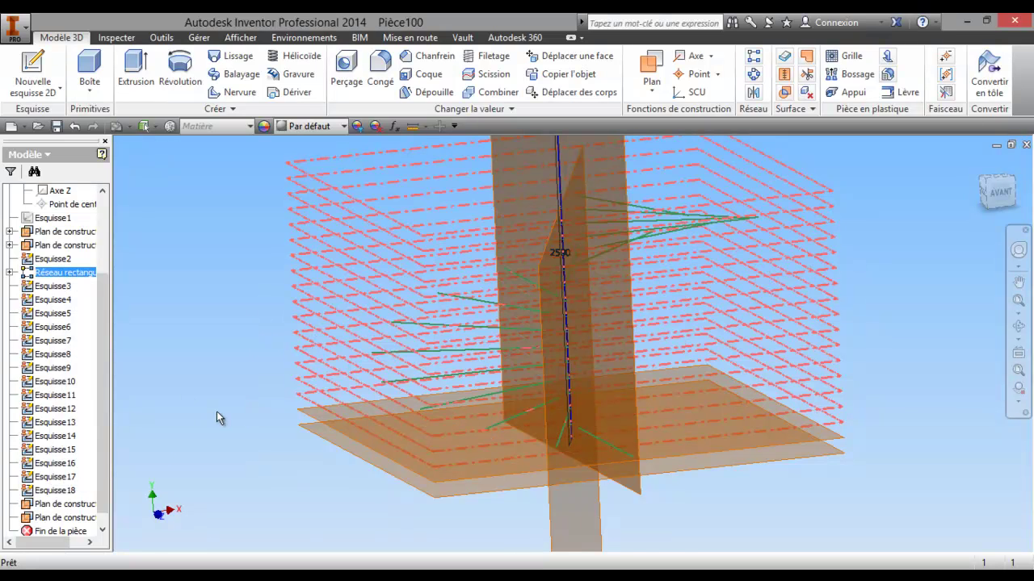
Step: Start a new sketch on the vertical work plane that passes through the lowest radial line
scroll(704, 479, down, 3)
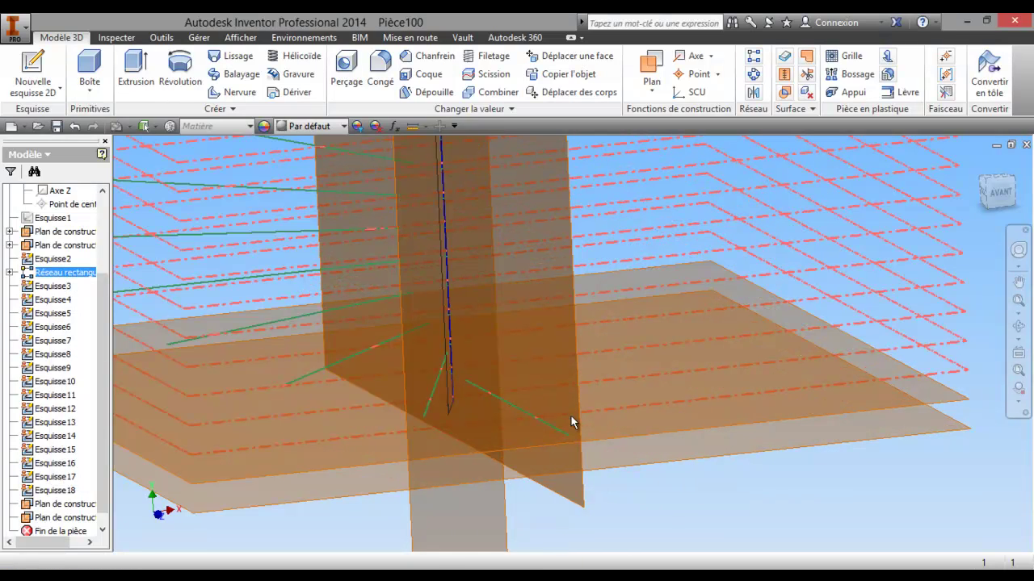
right_click(583, 509)
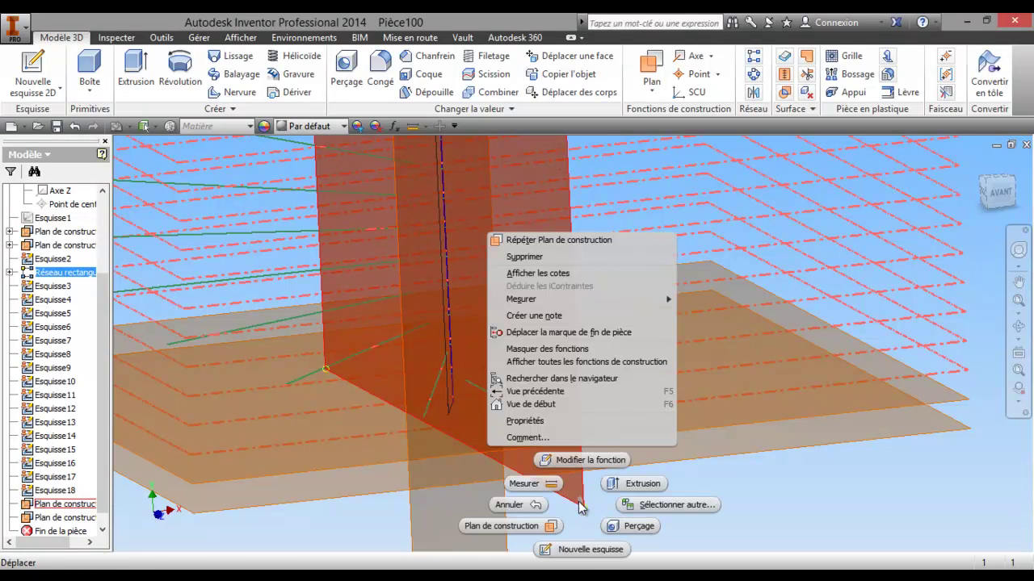
click(584, 550)
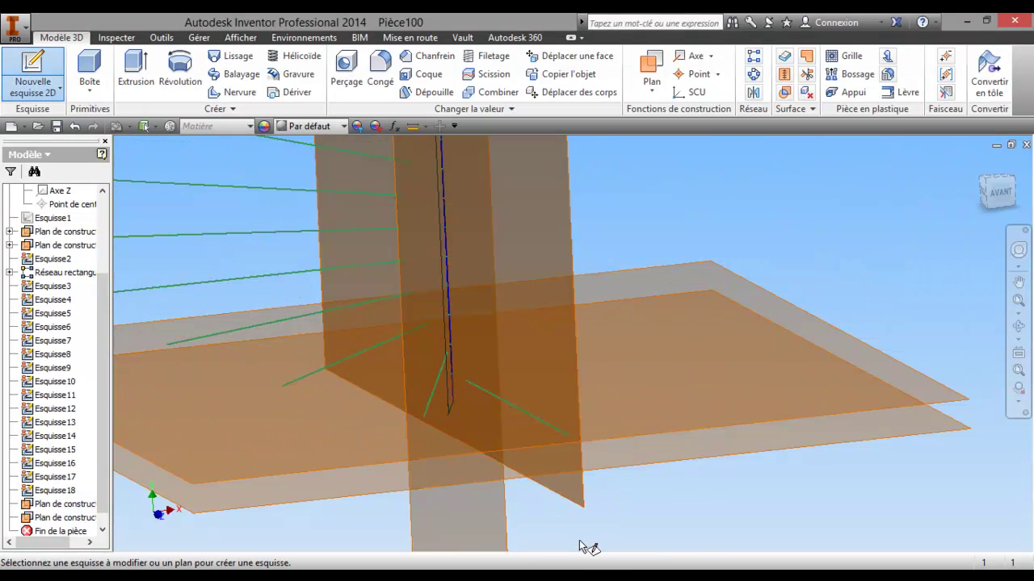
click(580, 497)
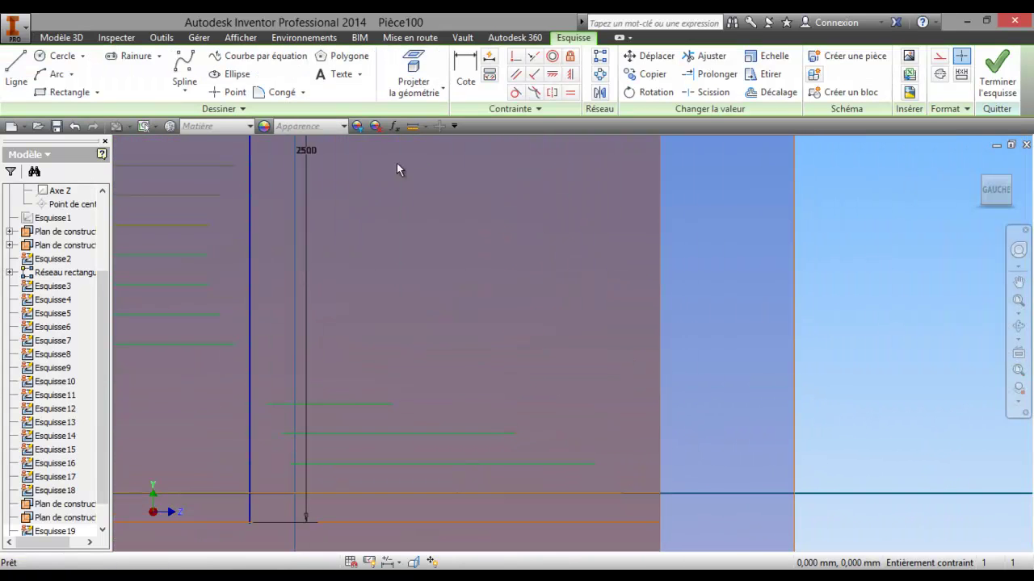
Step: Draw a 1000 mm vertical line upward from the outer end of the lowest visible radial line and finish the sketch
click(12, 69)
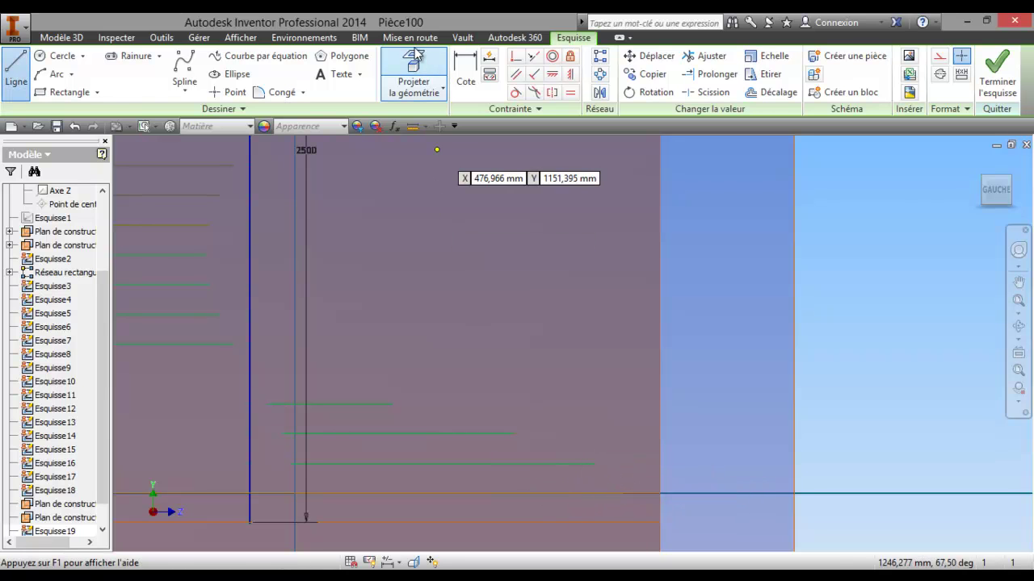
click(413, 74)
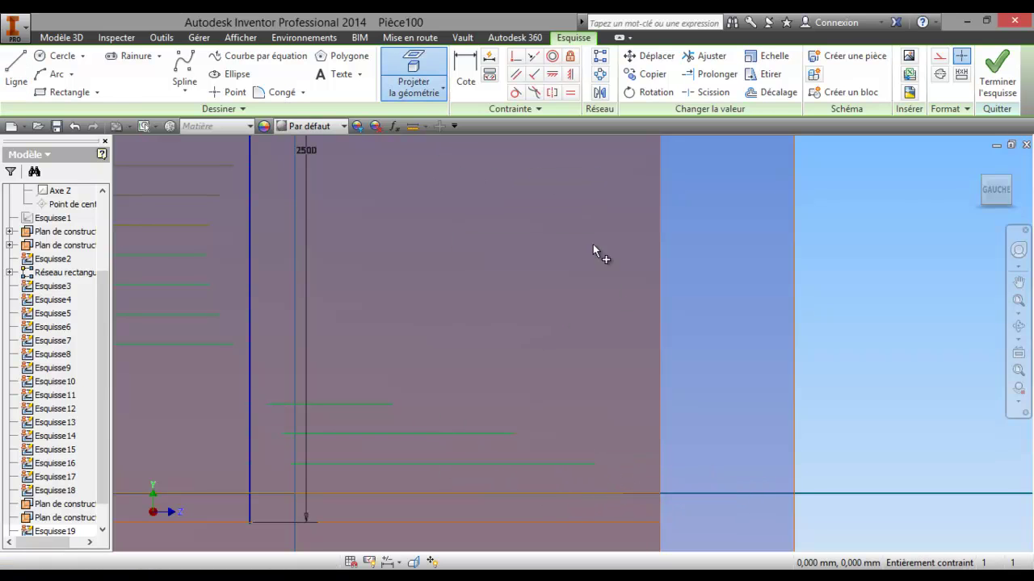
click(18, 68)
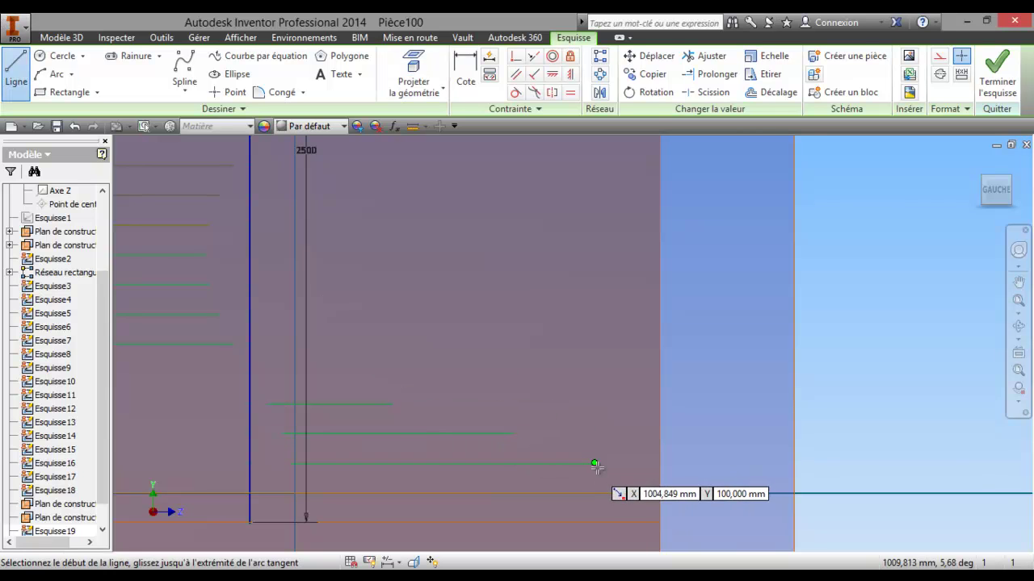
click(594, 464)
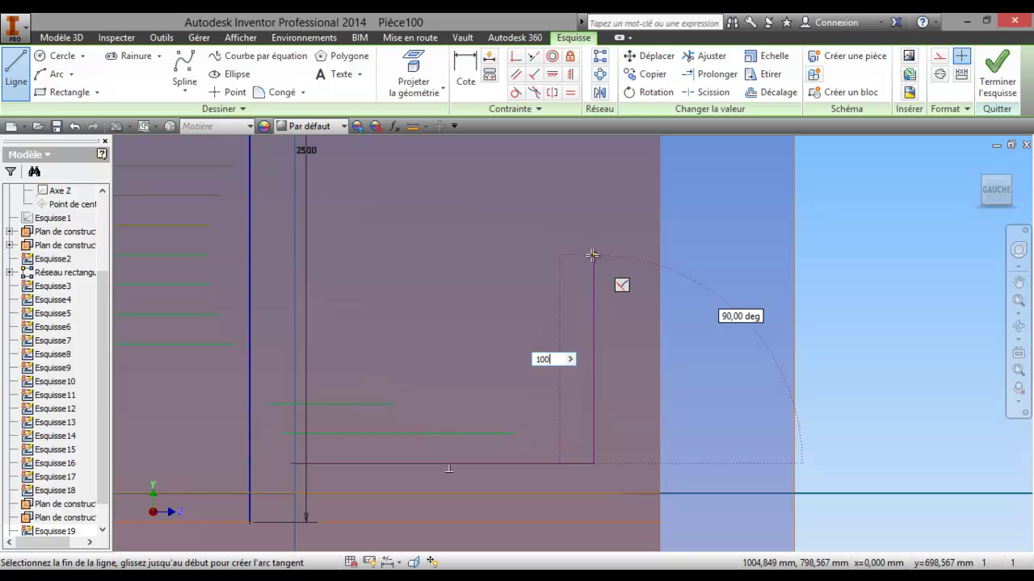
text(1000)
key(Return)
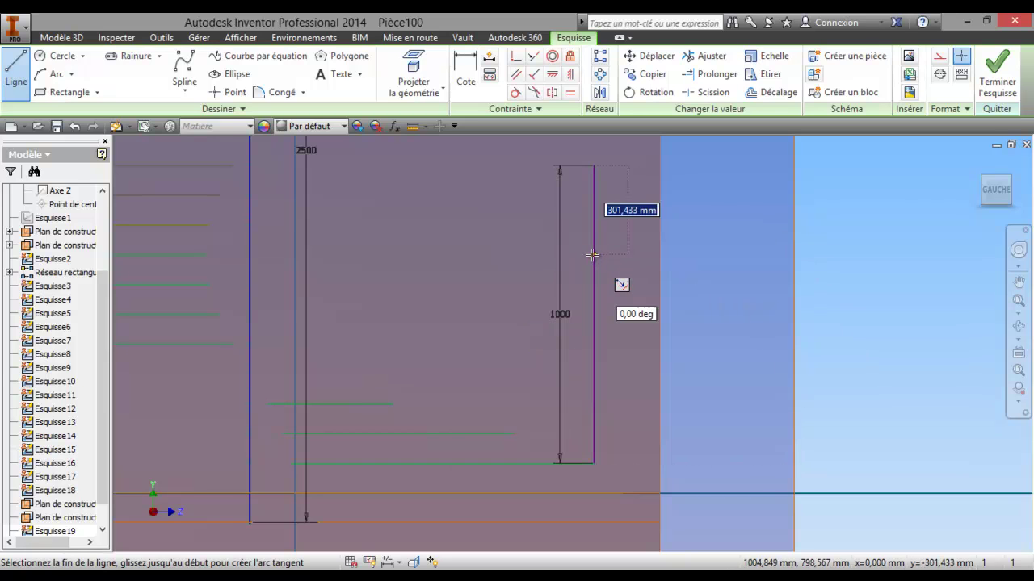
right_click(793, 188)
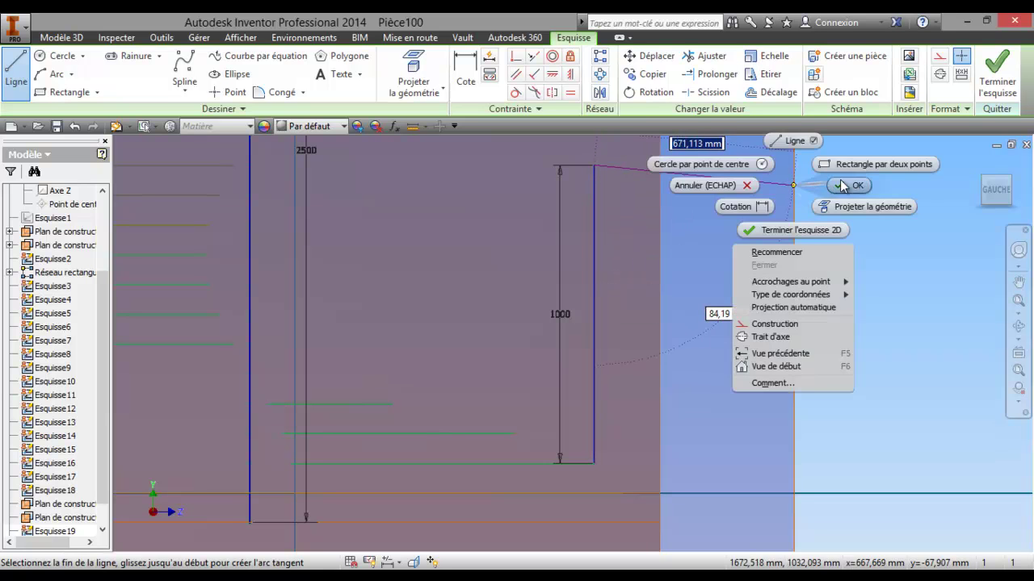
click(849, 184)
click(996, 77)
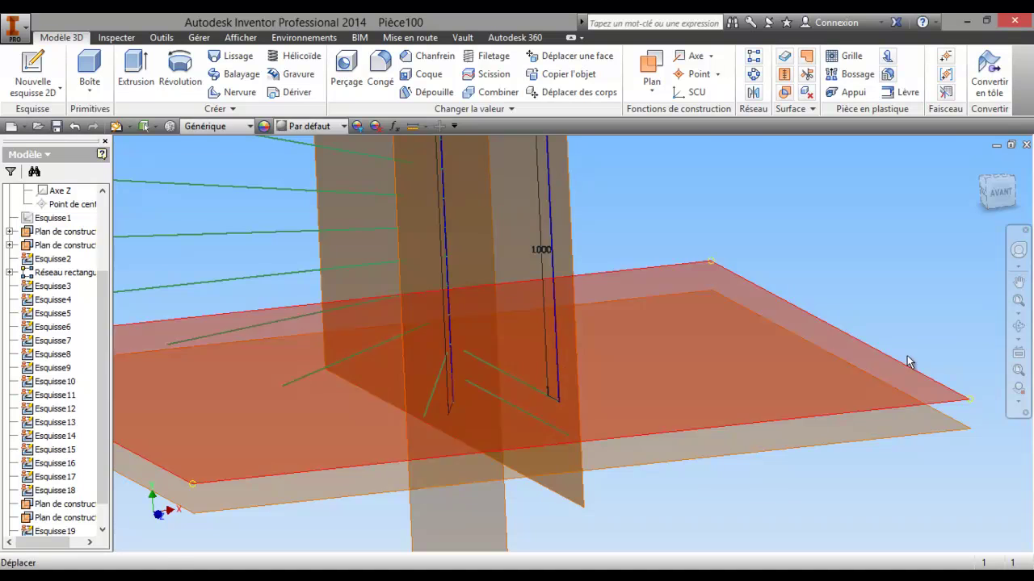
Step: Create another vertical work plane through the second-lowest radial line and the central axis line
click(1019, 326)
mouse_move(652, 393)
mouse_down()
mouse_move(554, 393)
mouse_move(554, 424)
mouse_move(596, 443)
mouse_move(662, 429)
mouse_move(688, 364)
mouse_move(738, 385)
mouse_move(736, 416)
mouse_move(729, 399)
mouse_move(646, 427)
mouse_move(529, 430)
mouse_move(492, 448)
mouse_move(523, 445)
mouse_move(558, 411)
mouse_move(711, 401)
mouse_move(723, 402)
mouse_move(727, 419)
mouse_up()
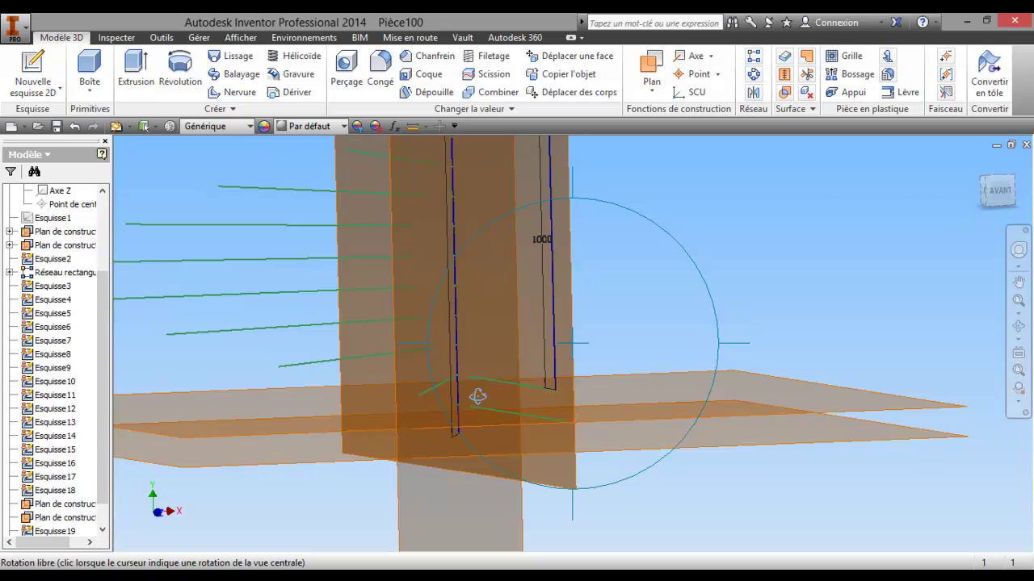
drag(585, 435, 570, 454)
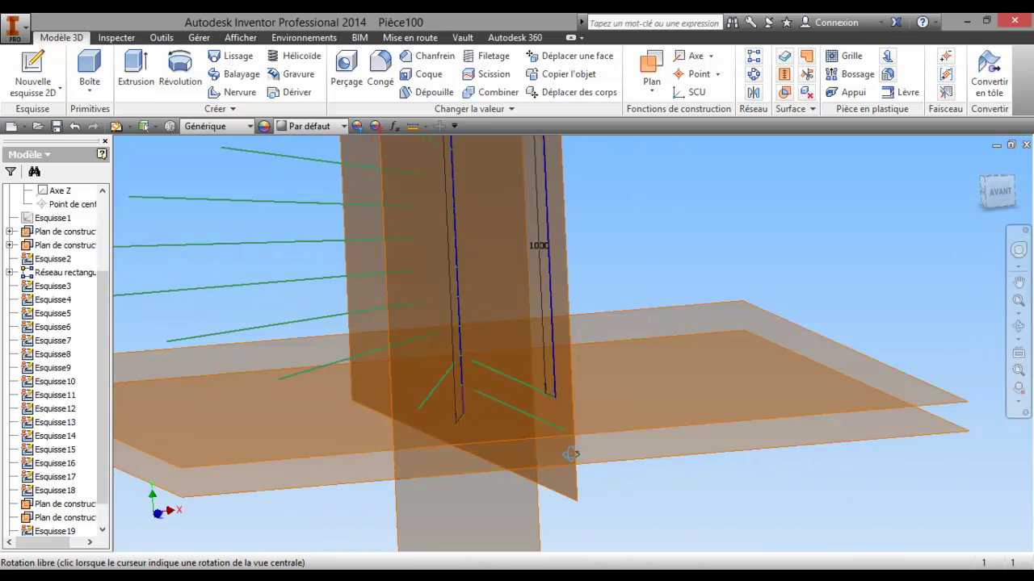
drag(618, 370, 600, 341)
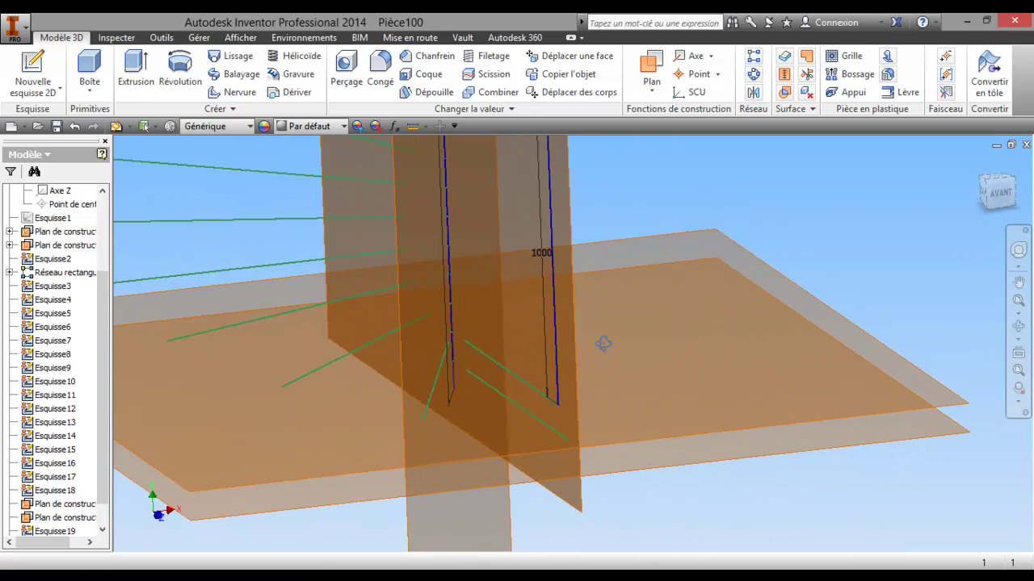
right_click(603, 344)
click(516, 347)
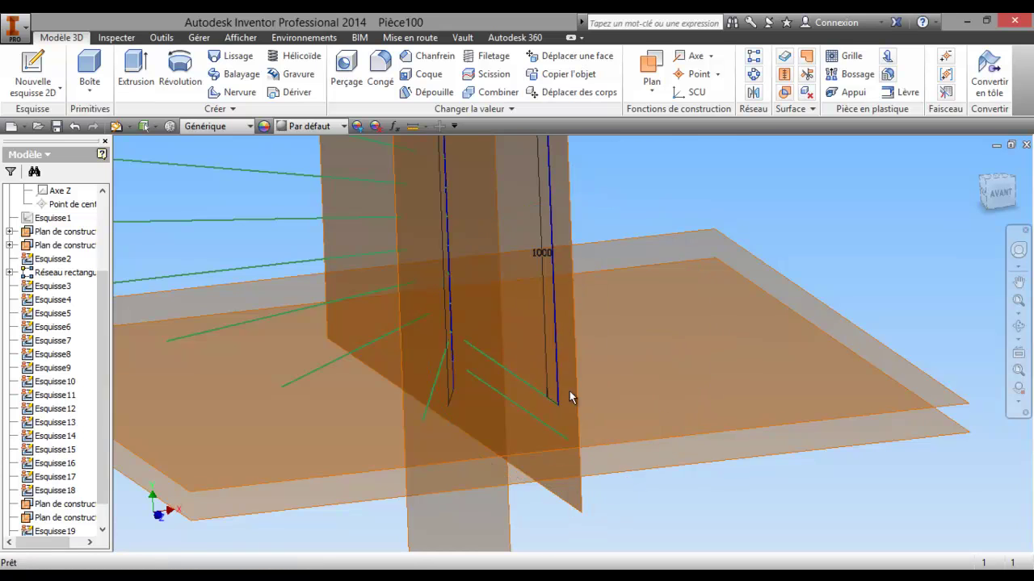
scroll(568, 390, up, 3)
click(652, 79)
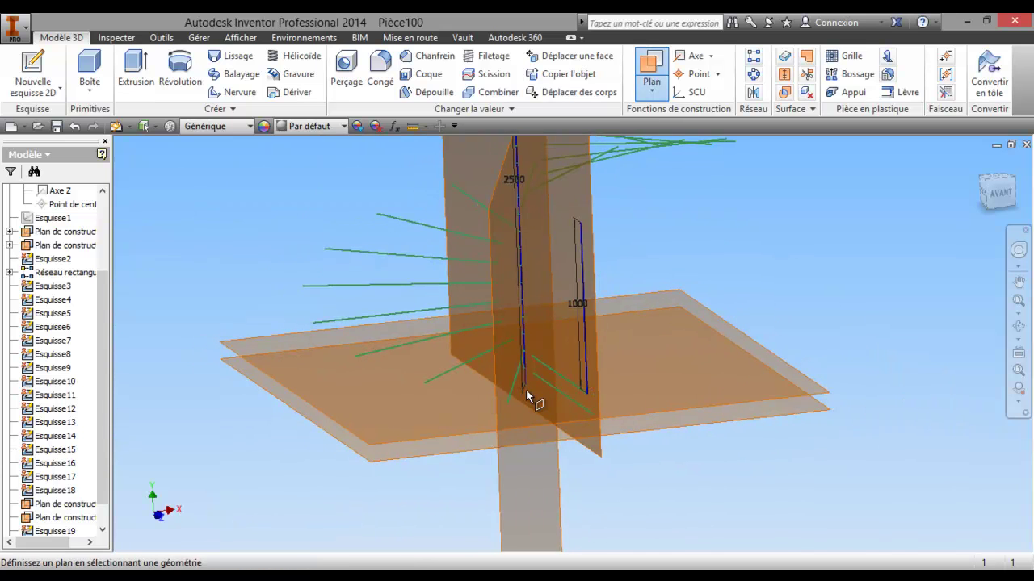
scroll(517, 392, down, 5)
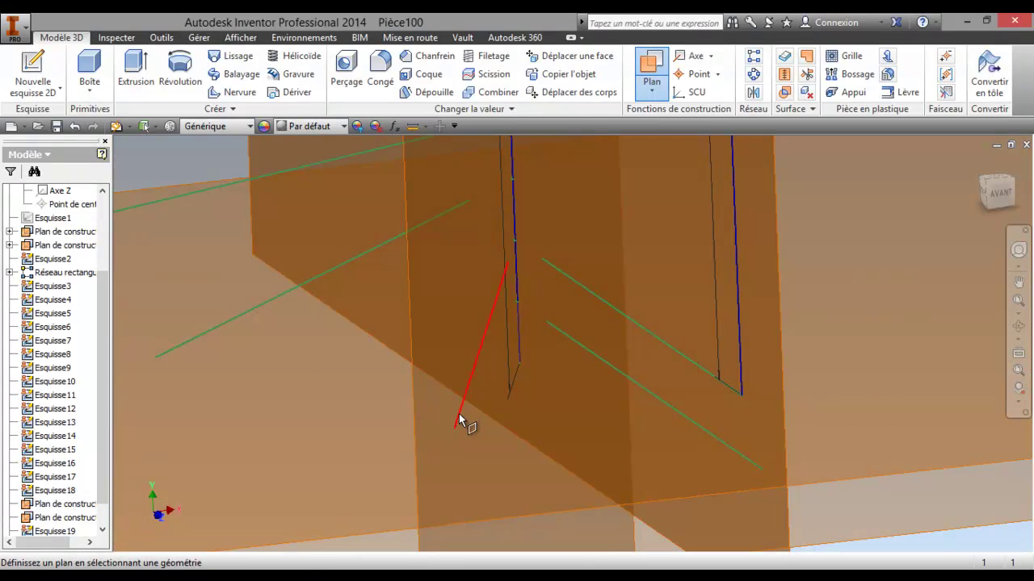
click(460, 415)
click(517, 253)
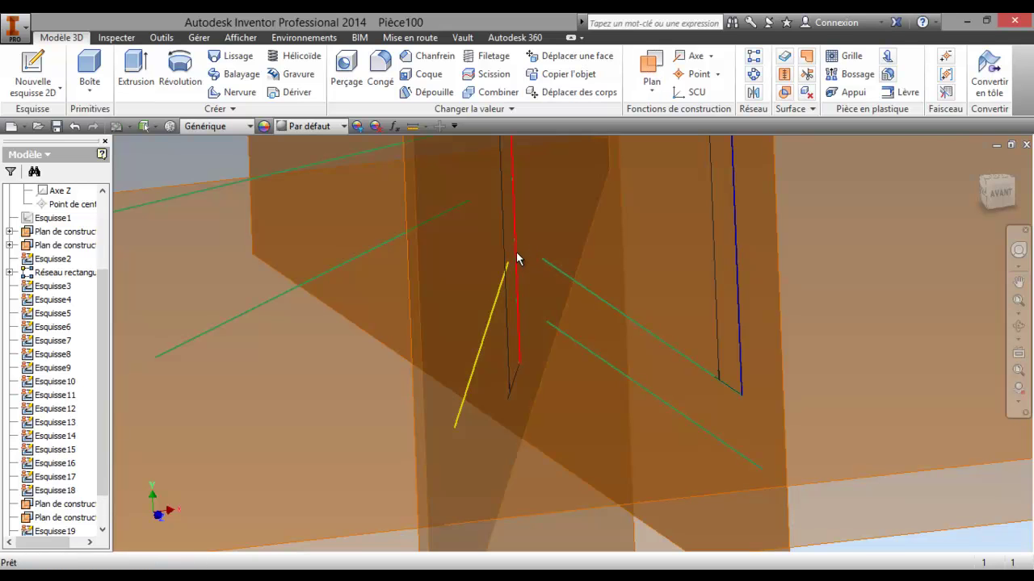
Step: Delete the vertical work plane holding the 1000 mm line, together with its dependent sketch
scroll(565, 379, up, 4)
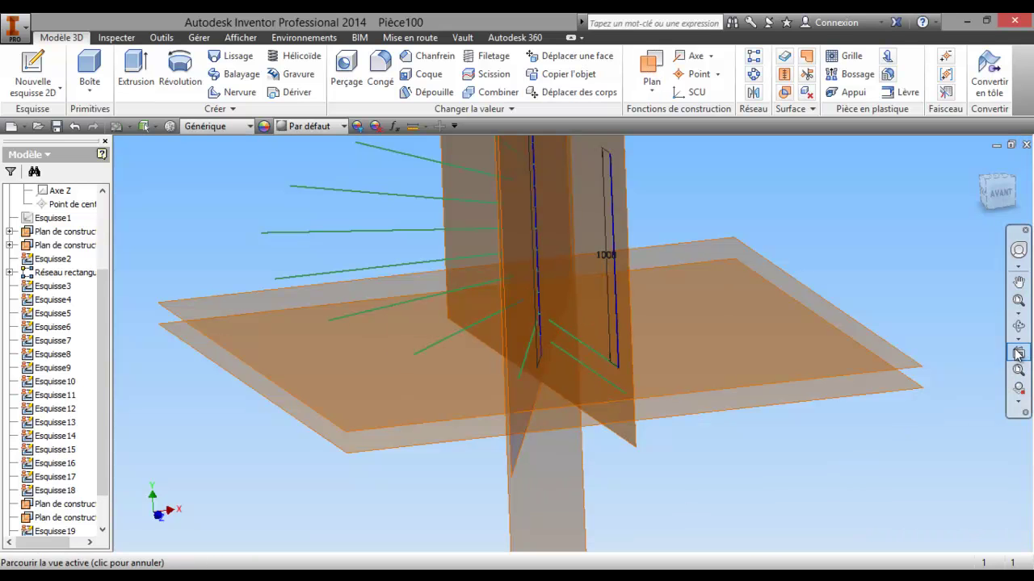
click(1001, 335)
mouse_move(735, 382)
mouse_down()
mouse_move(690, 360)
mouse_move(648, 415)
mouse_move(674, 355)
mouse_move(631, 414)
mouse_up()
right_click(617, 406)
click(662, 404)
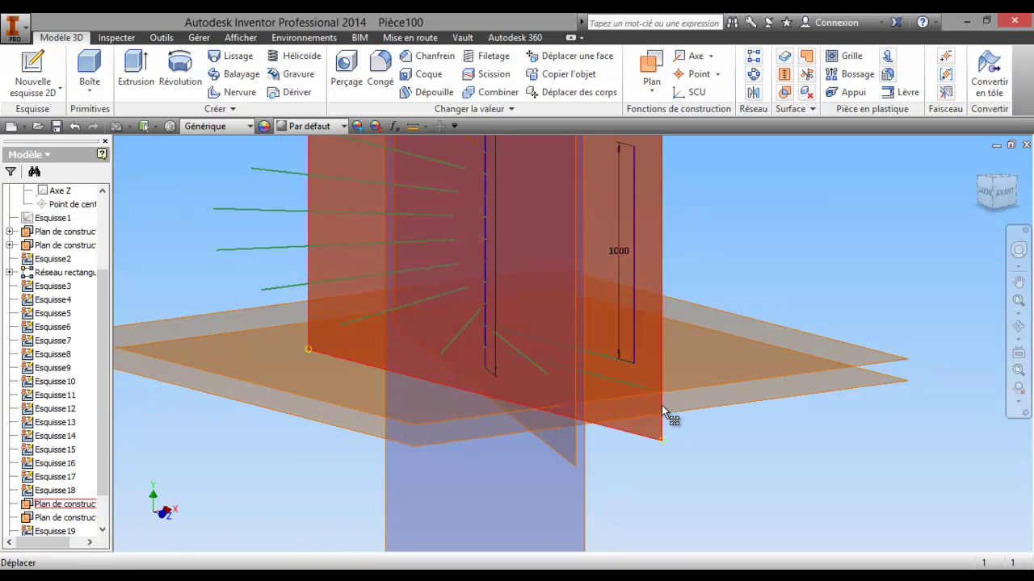
right_click(658, 404)
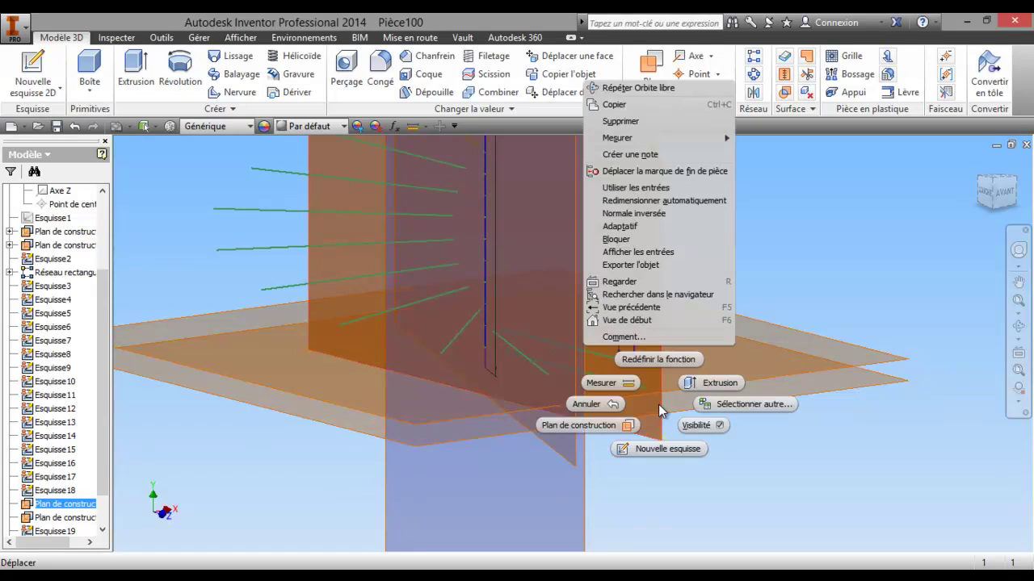
click(620, 121)
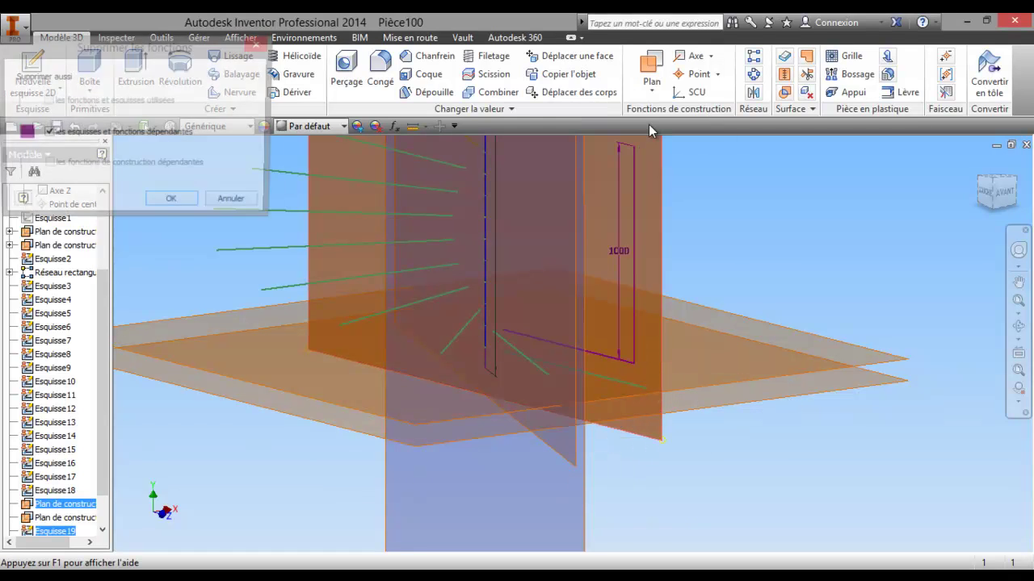
click(173, 204)
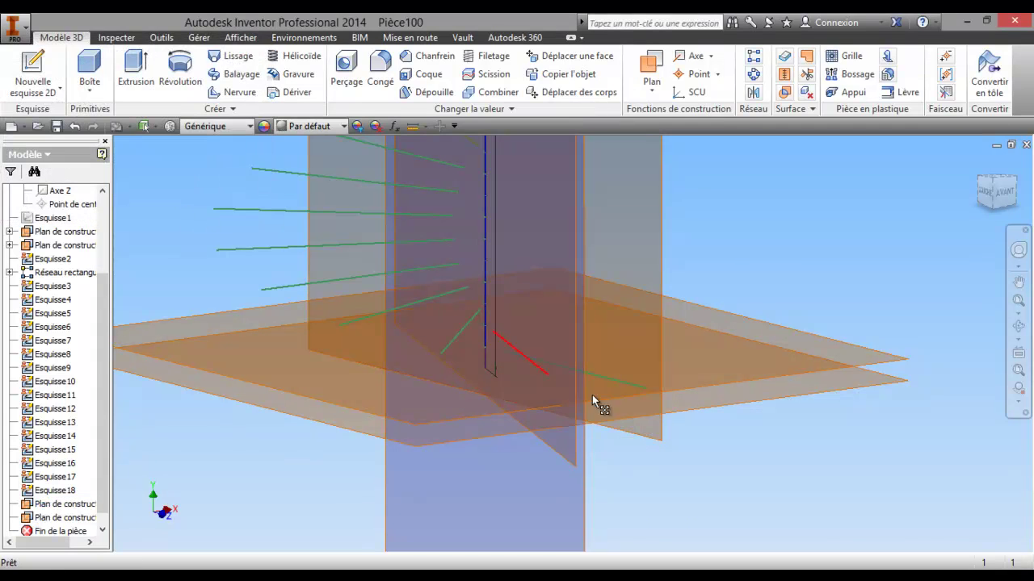
mouse_move(597, 440)
shift+middle_down()
mouse_move(542, 425)
mouse_move(567, 412)
mouse_move(540, 415)
mouse_move(526, 435)
mouse_move(565, 438)
mouse_move(554, 415)
mouse_move(595, 431)
shift+middle_up()
right_click(594, 432)
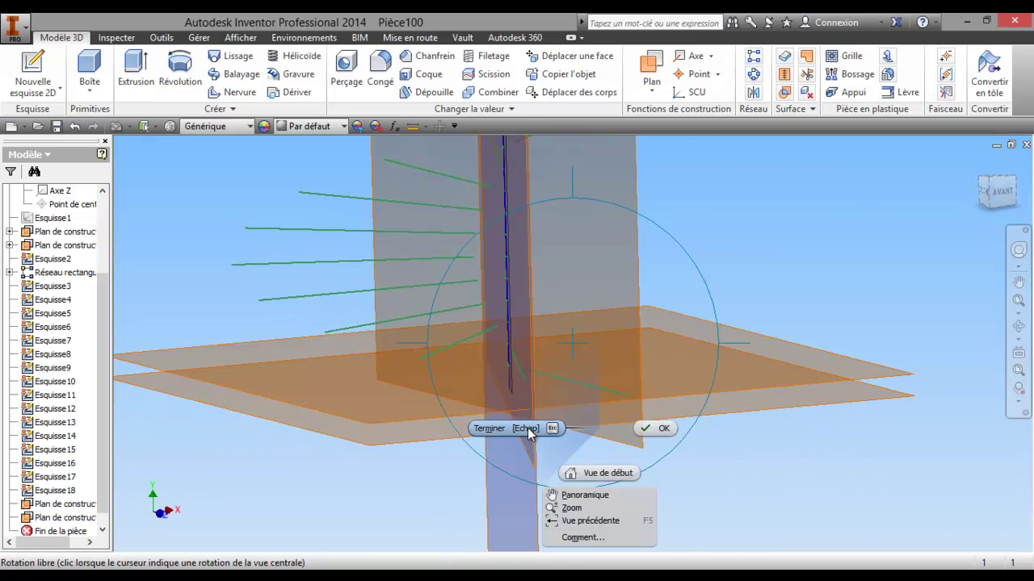
Step: Start a new sketch on the vertical work plane that passes through the second-lowest radial line
click(656, 428)
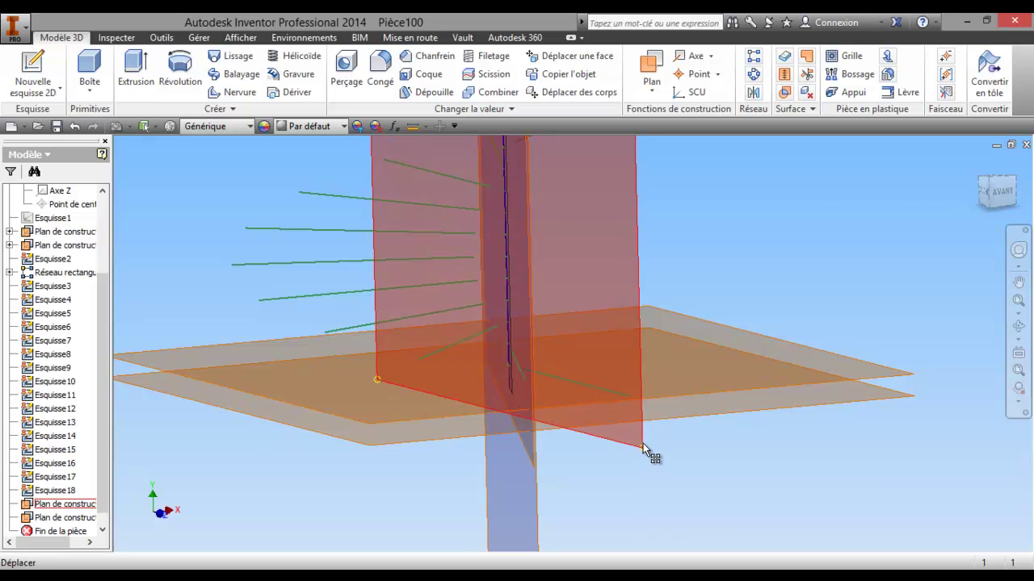
right_click(643, 450)
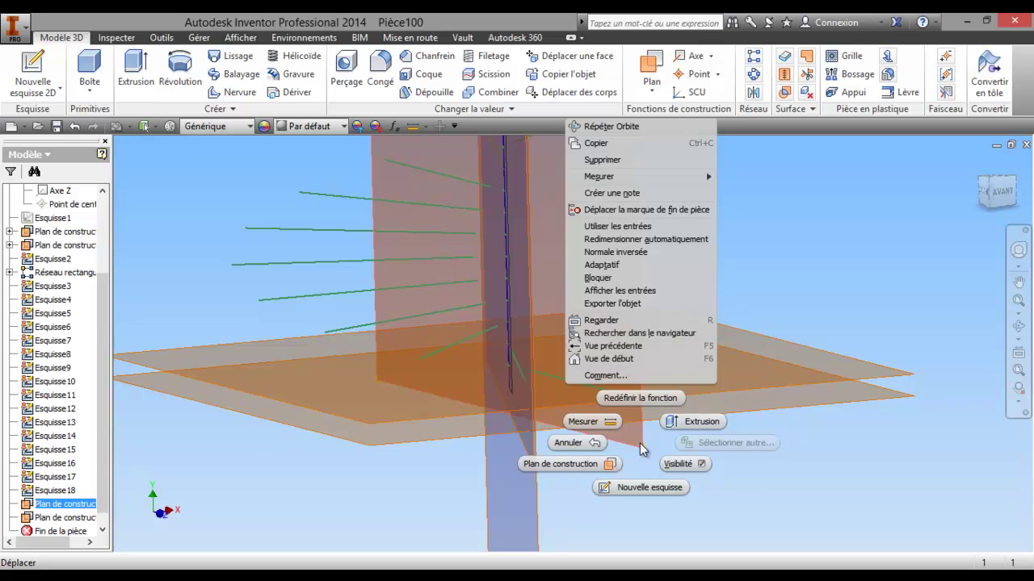
click(633, 484)
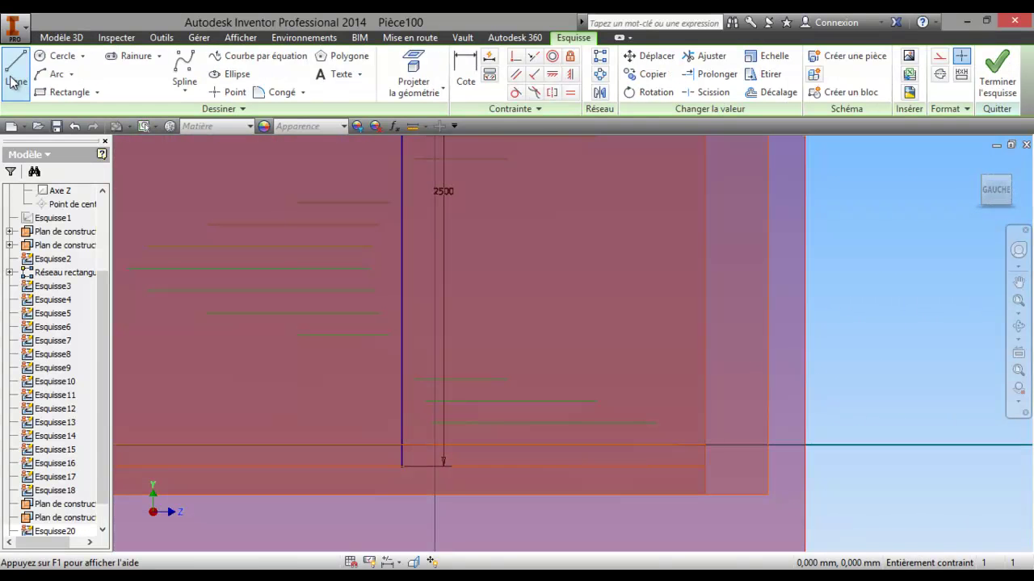
Step: Project the second-lowest radial line, draw a 1000 mm vertical line upward from its outer end, and finish the sketch
click(13, 79)
click(391, 76)
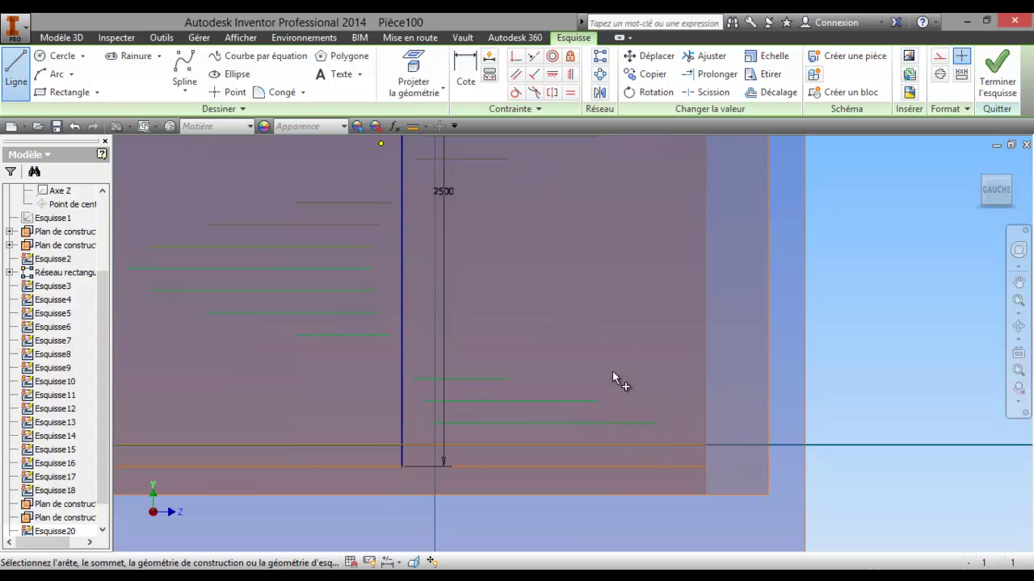
click(12, 72)
click(664, 399)
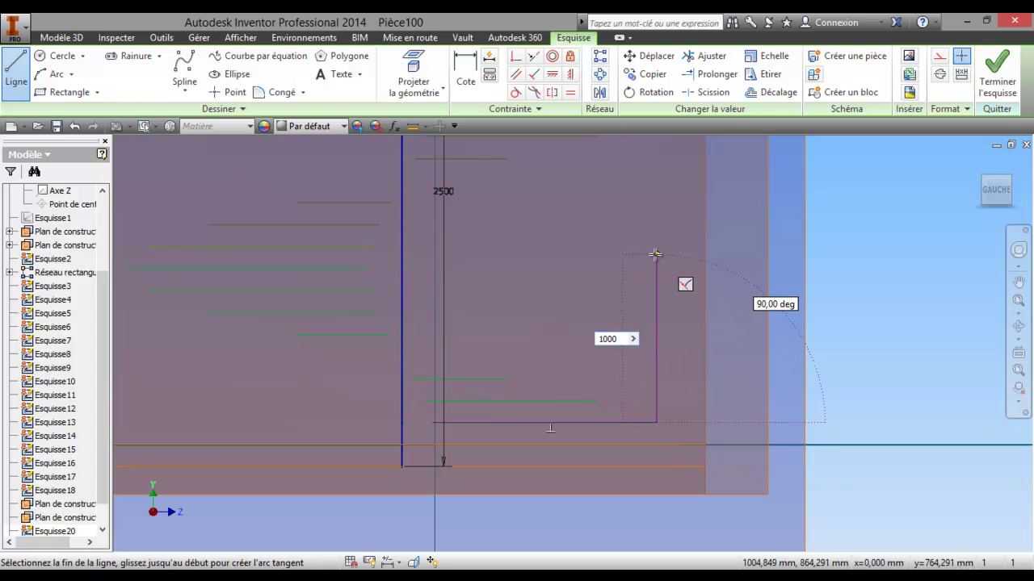
key(Return)
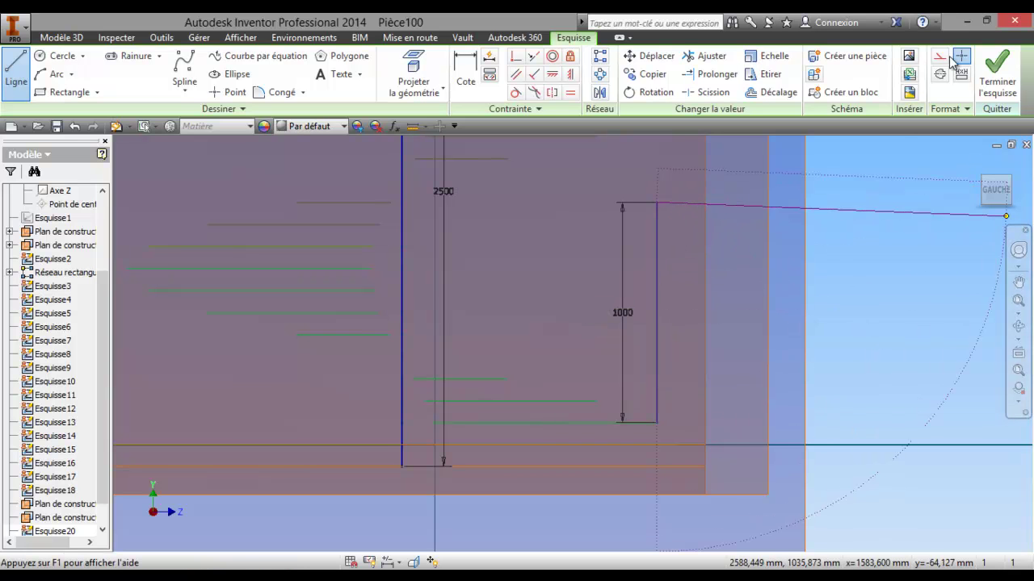
right_click(877, 187)
key(Escape)
click(996, 80)
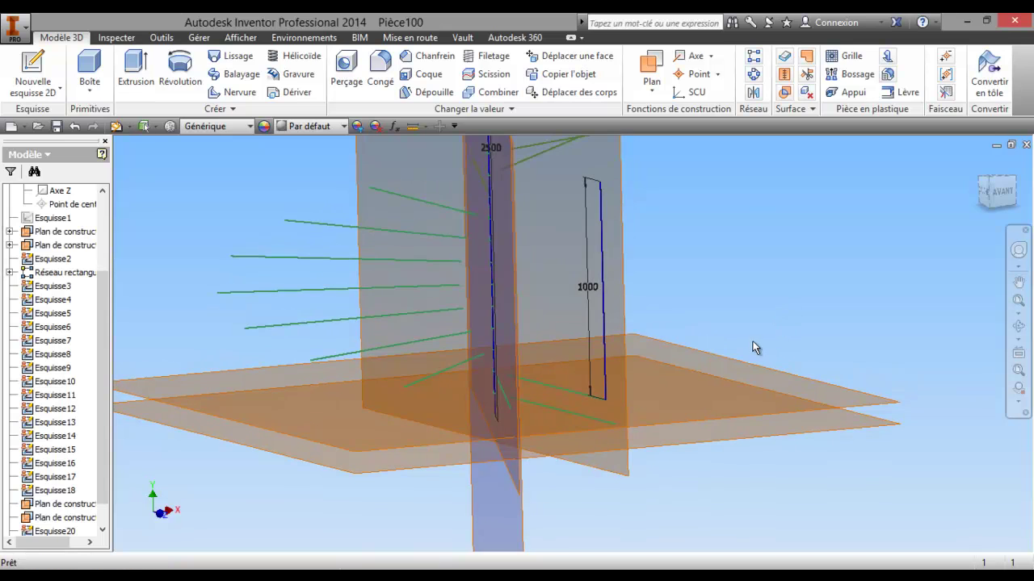
Step: Hide the lower of the two horizontal work planes at the base of the staircase
mouse_move(655, 376)
mouse_down()
mouse_move(583, 361)
mouse_move(739, 373)
mouse_move(750, 332)
mouse_move(776, 353)
mouse_move(774, 375)
mouse_move(759, 385)
mouse_move(685, 372)
mouse_move(677, 396)
mouse_move(706, 418)
mouse_move(714, 397)
mouse_move(667, 336)
mouse_move(577, 369)
mouse_move(513, 410)
mouse_move(476, 369)
mouse_move(535, 363)
mouse_move(630, 375)
mouse_move(704, 420)
mouse_up()
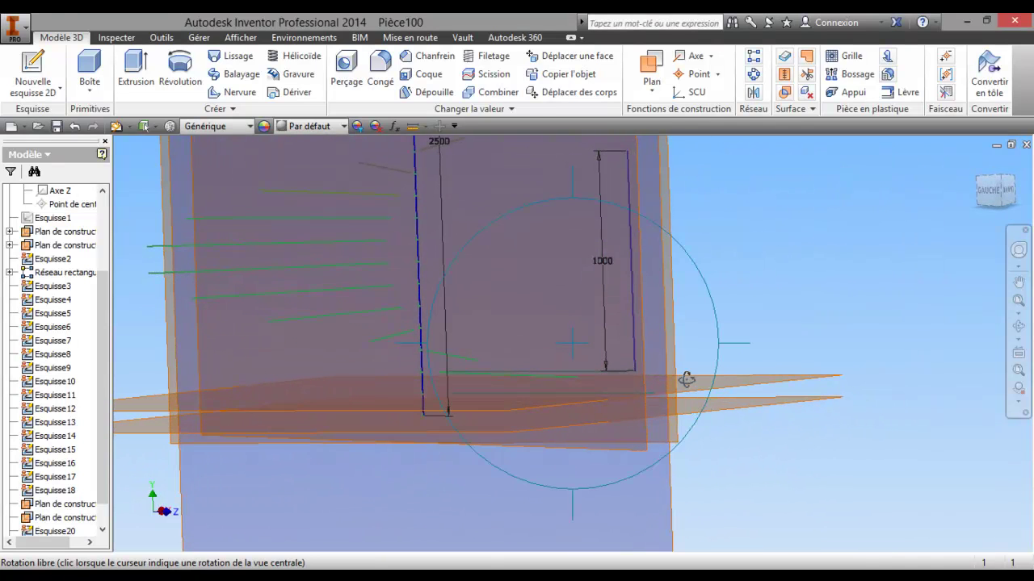
drag(686, 381, 572, 409)
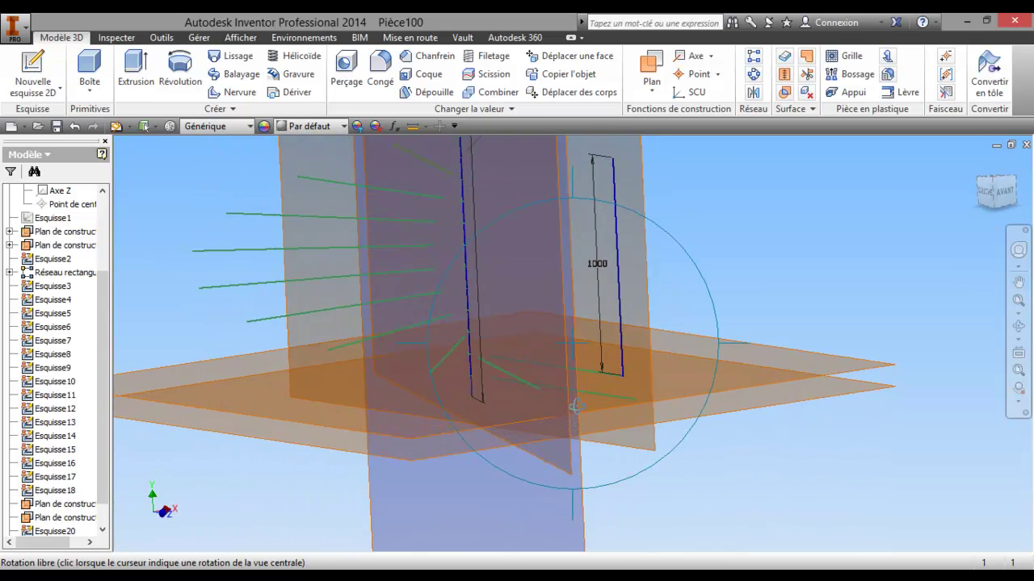
drag(637, 401, 637, 398)
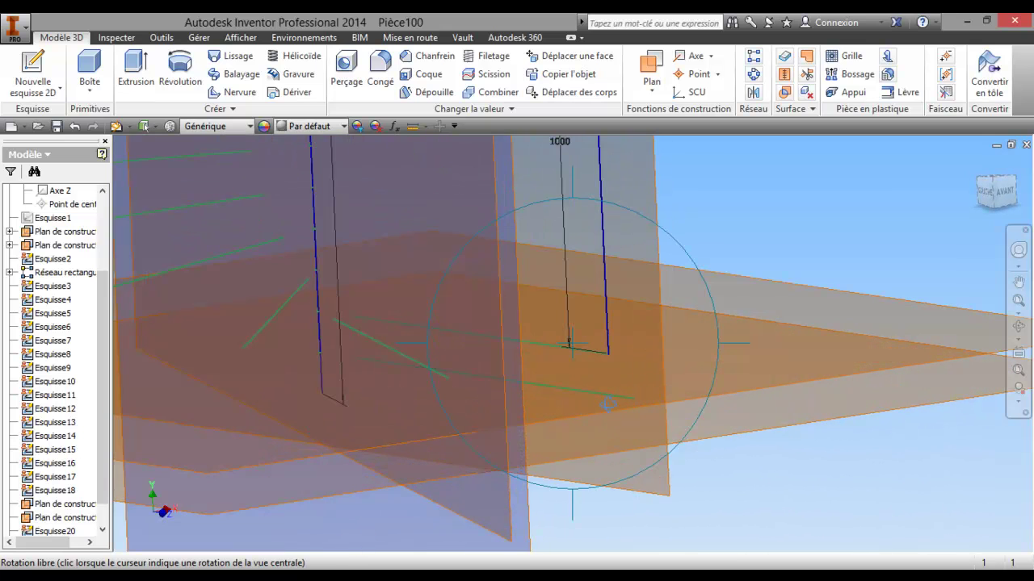
right_click(579, 386)
click(480, 386)
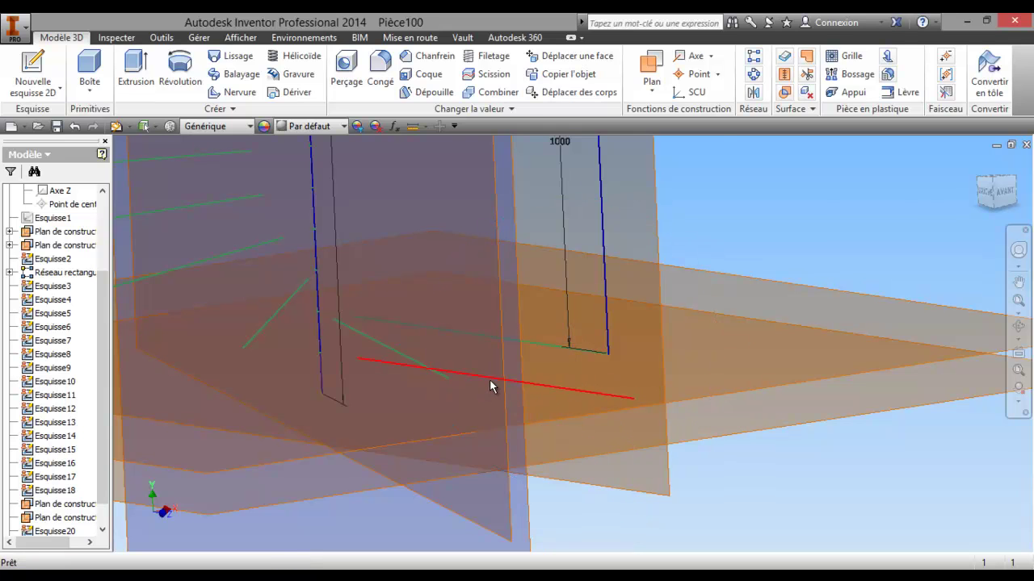
scroll(490, 382, up, 6)
middle_drag(500, 381, 559, 390)
scroll(559, 392, down, 2)
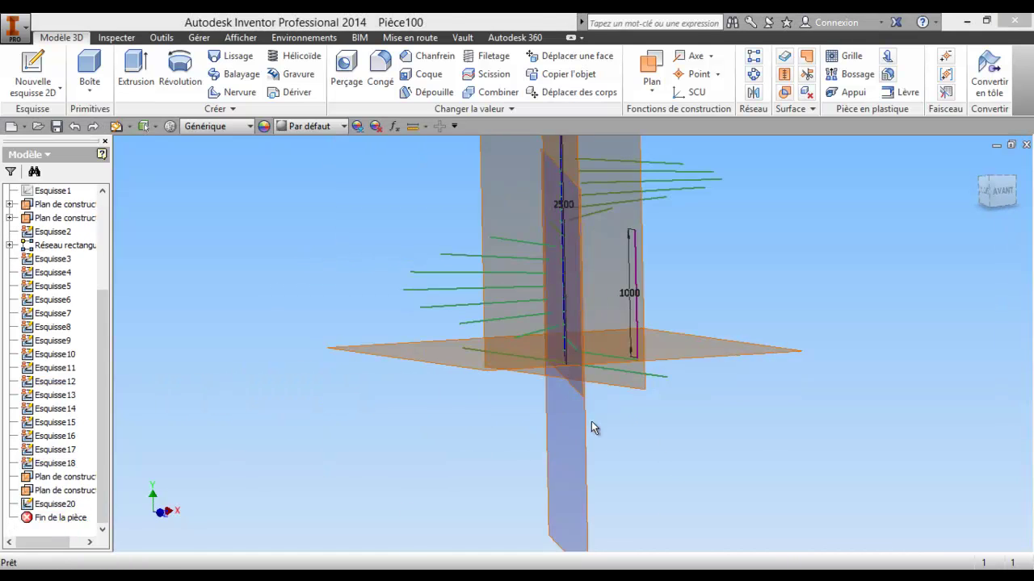
scroll(677, 410, down, 2)
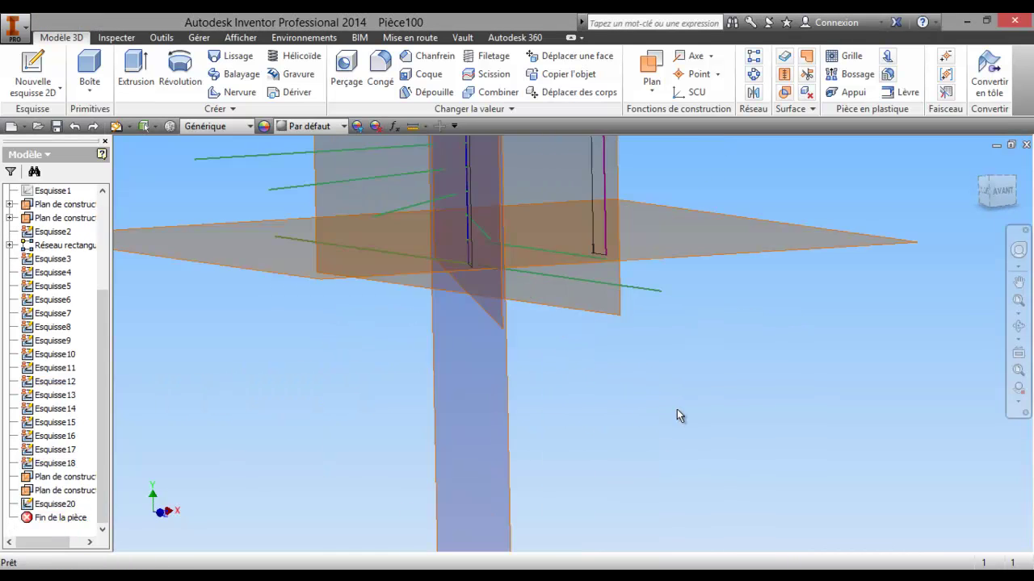
Step: Redo the undone actions to reopen the 1000 mm upright's sketch and hide the lowest radial line
right_click(562, 283)
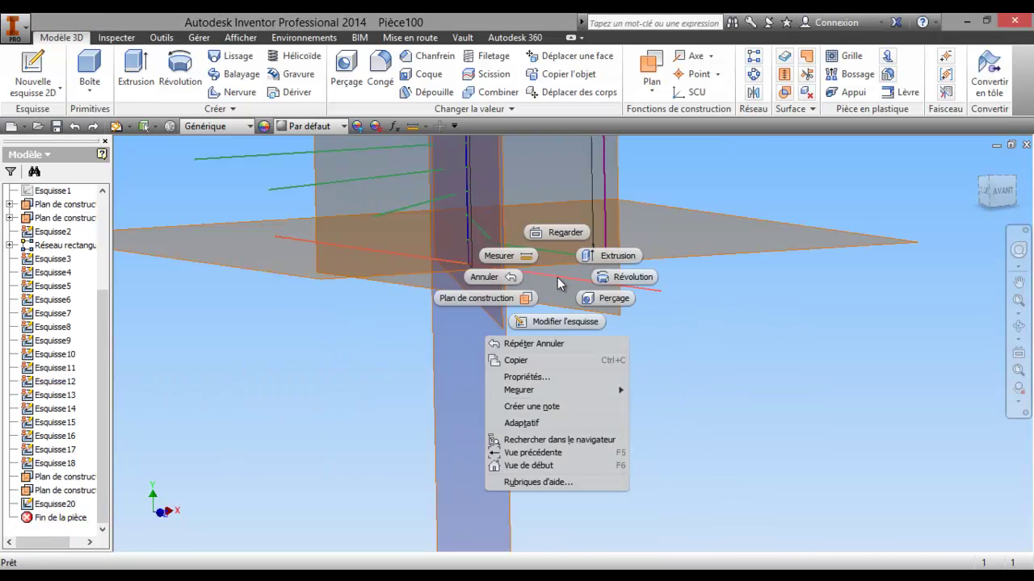
click(94, 129)
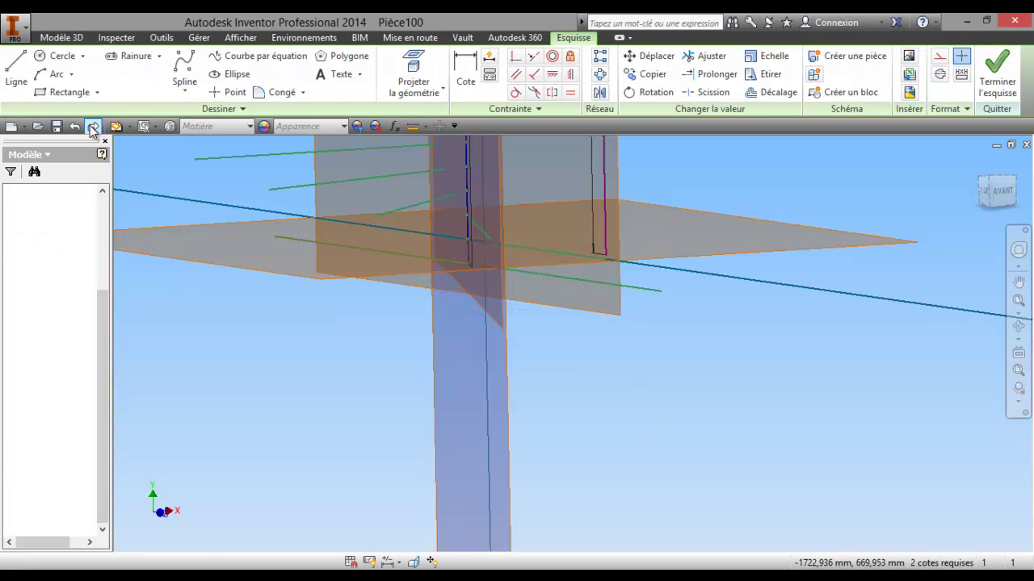
key(x)
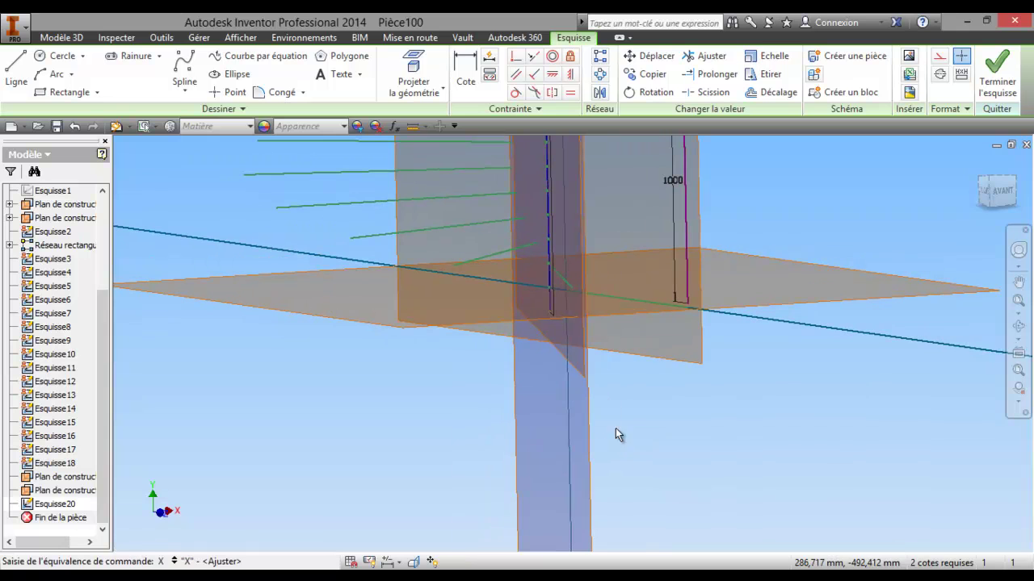
Step: Examine the radial lines, the vertical work planes and the 1000 mm upright from above and from the side
click(1018, 326)
mouse_move(570, 342)
mouse_down()
mouse_move(492, 342)
mouse_move(447, 370)
mouse_move(570, 359)
mouse_up()
key(F5)
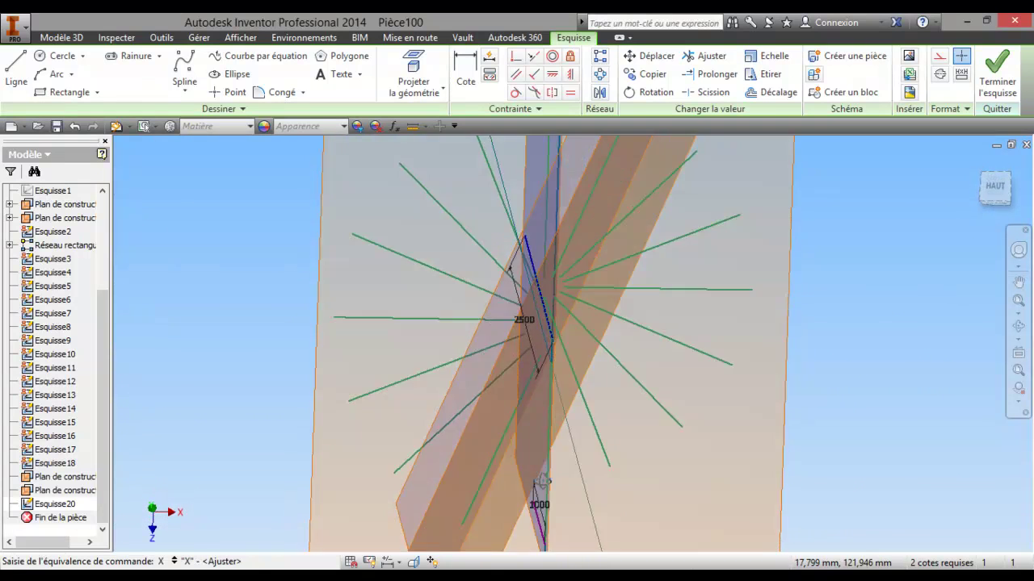
shift+middle_drag(541, 549, 539, 281)
shift+middle_drag(516, 338, 638, 392)
right_click(634, 389)
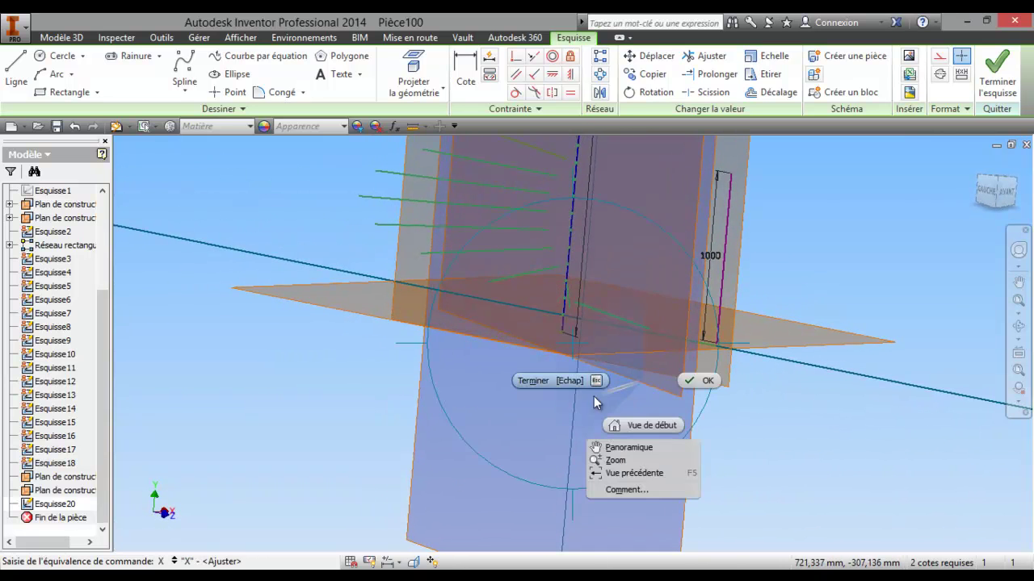
click(557, 382)
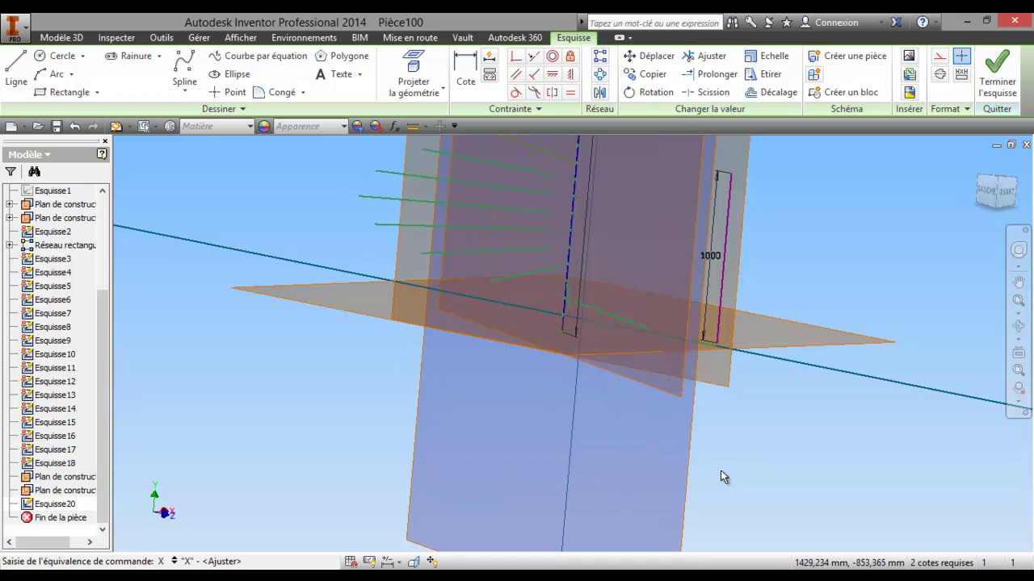
right_click(685, 470)
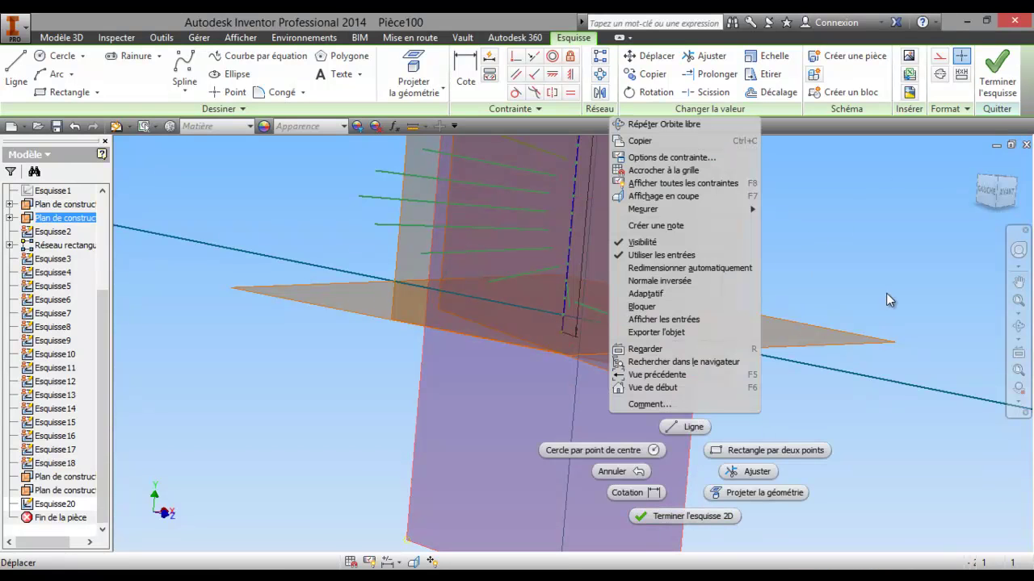
click(888, 319)
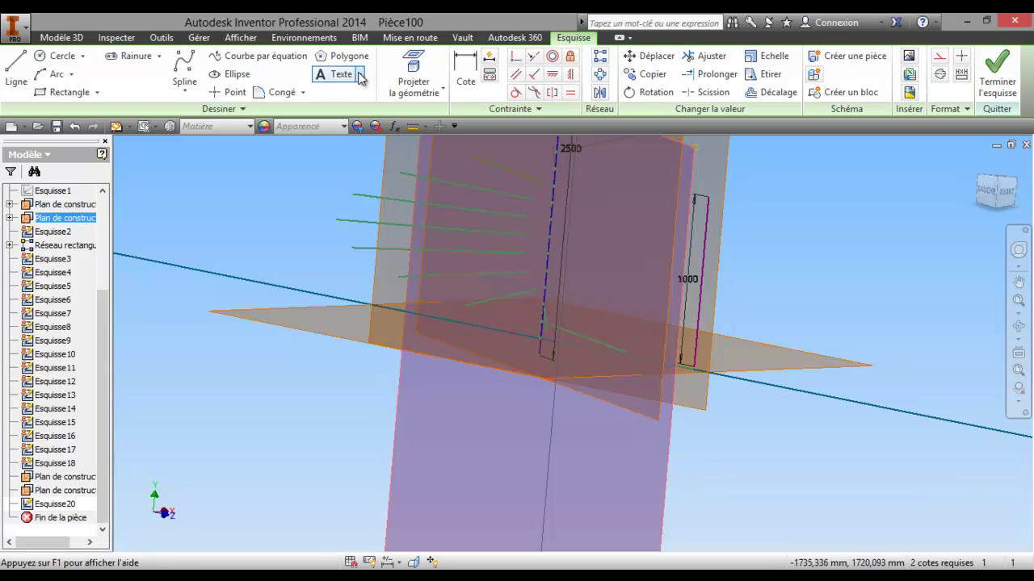
Step: Try to add a 1000 mm vertical line from the projected outer end of the third-lowest radial line in the same sketch
click(428, 73)
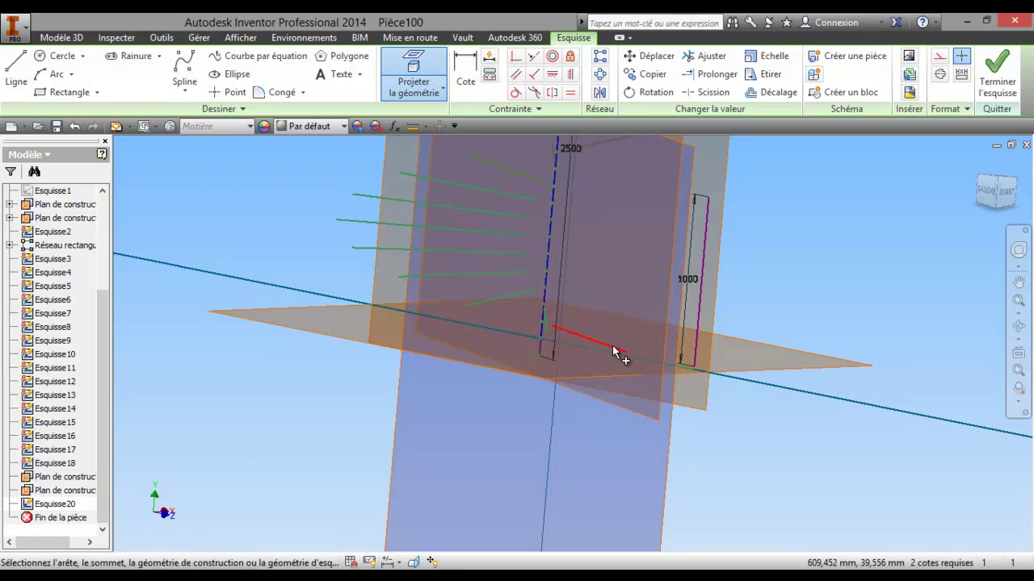
click(19, 74)
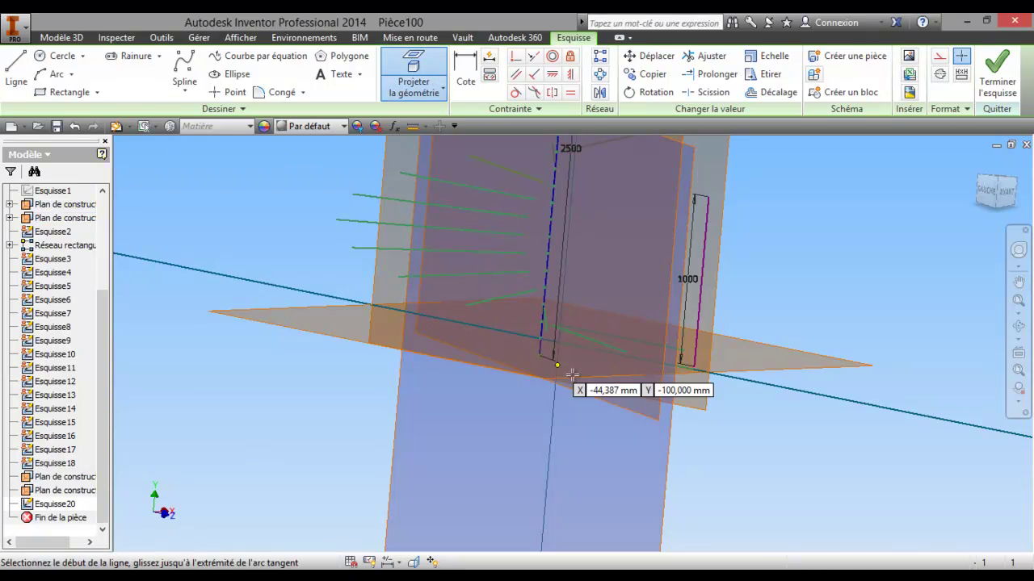
scroll(625, 348, up, 5)
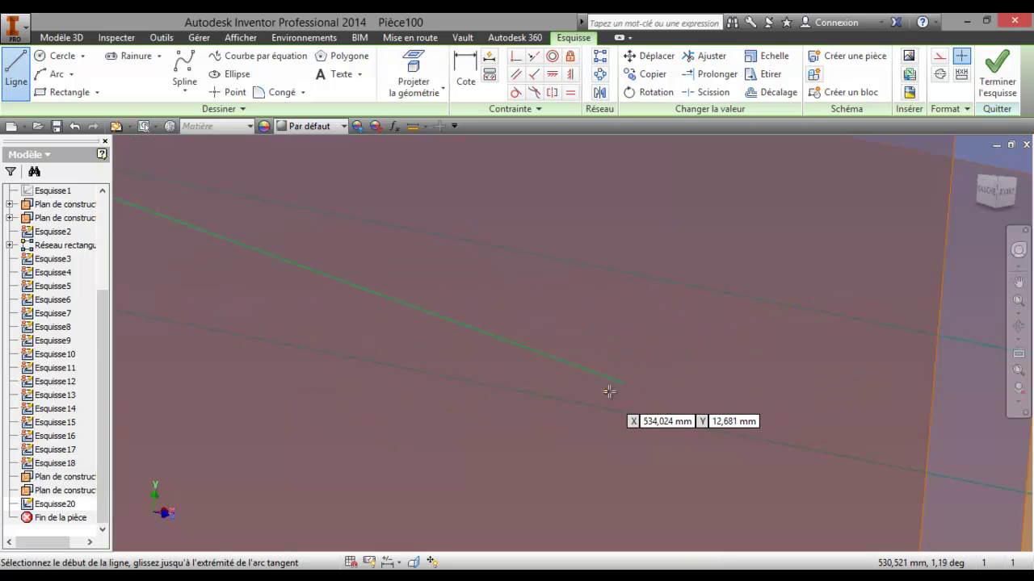
click(625, 382)
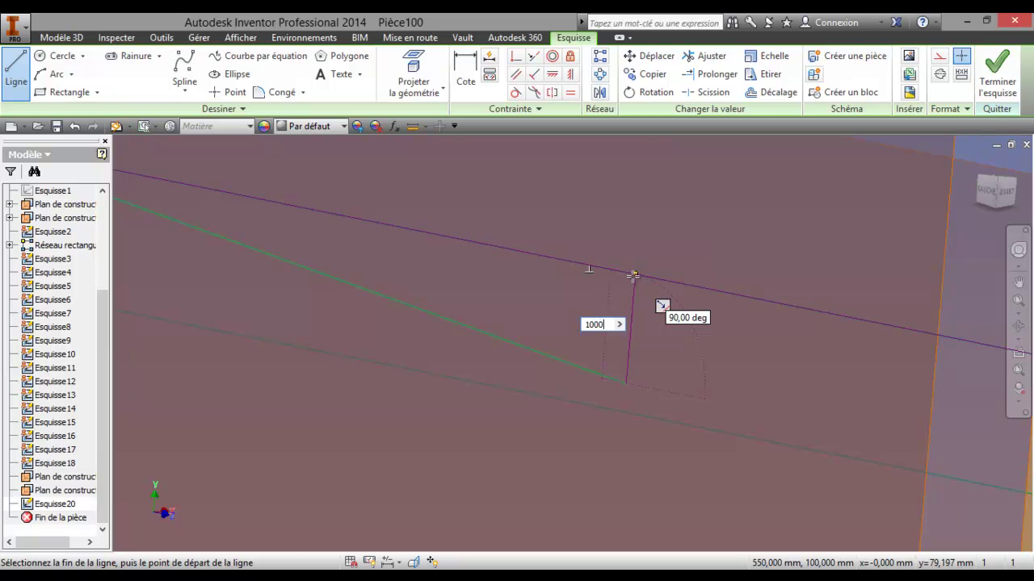
text(1000)
key(Return)
right_click(728, 279)
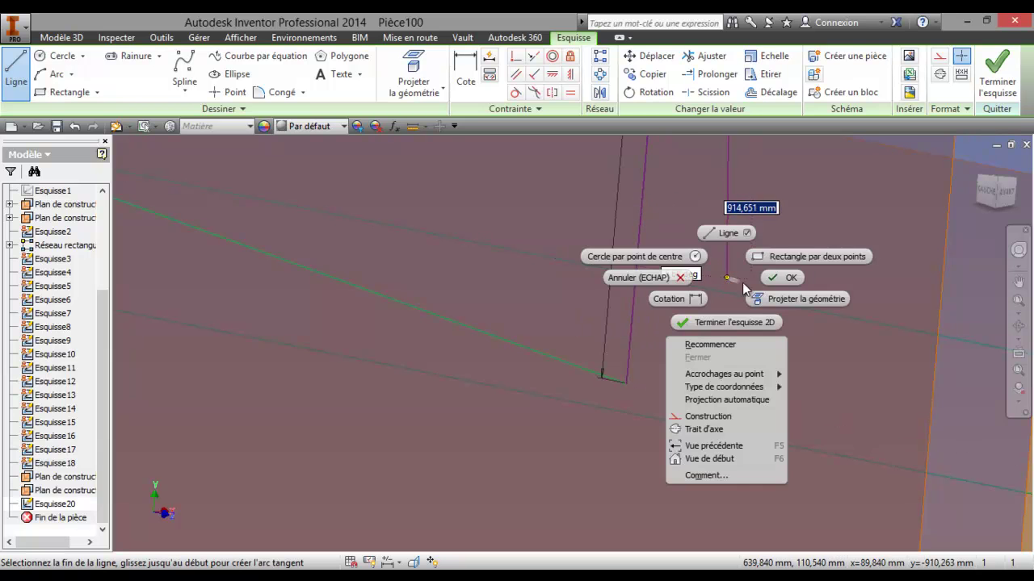
click(773, 277)
scroll(773, 284, down, 6)
middle_drag(773, 291, 726, 381)
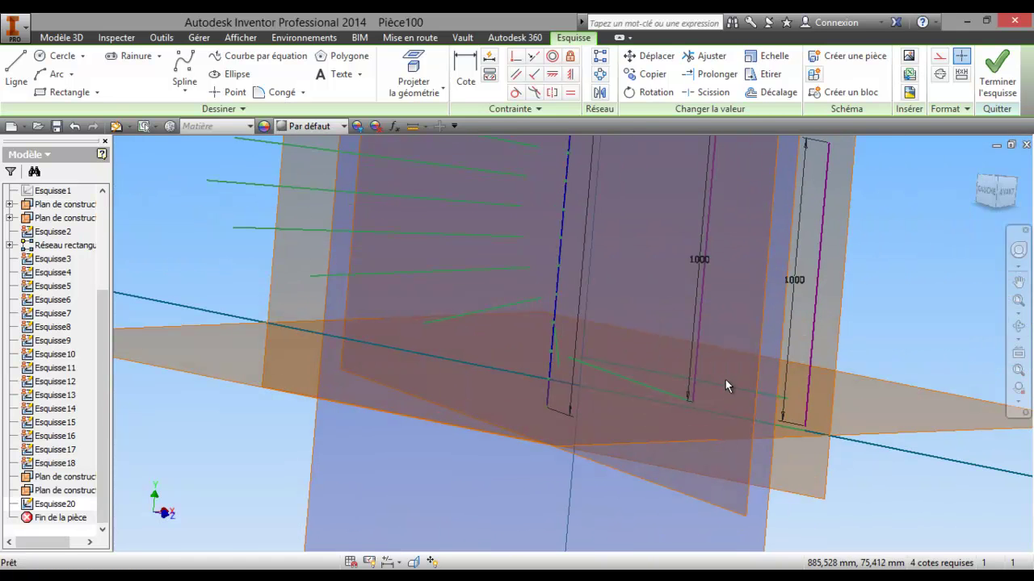
Step: Undo the second 1000 mm line and its projected geometry, going back to the reopened sketch with only the first upright
key(x)
click(1018, 327)
mouse_move(692, 352)
mouse_down()
mouse_move(554, 323)
mouse_move(461, 339)
mouse_move(496, 307)
mouse_move(549, 299)
mouse_move(786, 314)
mouse_move(1009, 355)
mouse_move(1003, 371)
mouse_move(936, 396)
mouse_move(886, 487)
mouse_move(916, 425)
mouse_move(971, 393)
mouse_up()
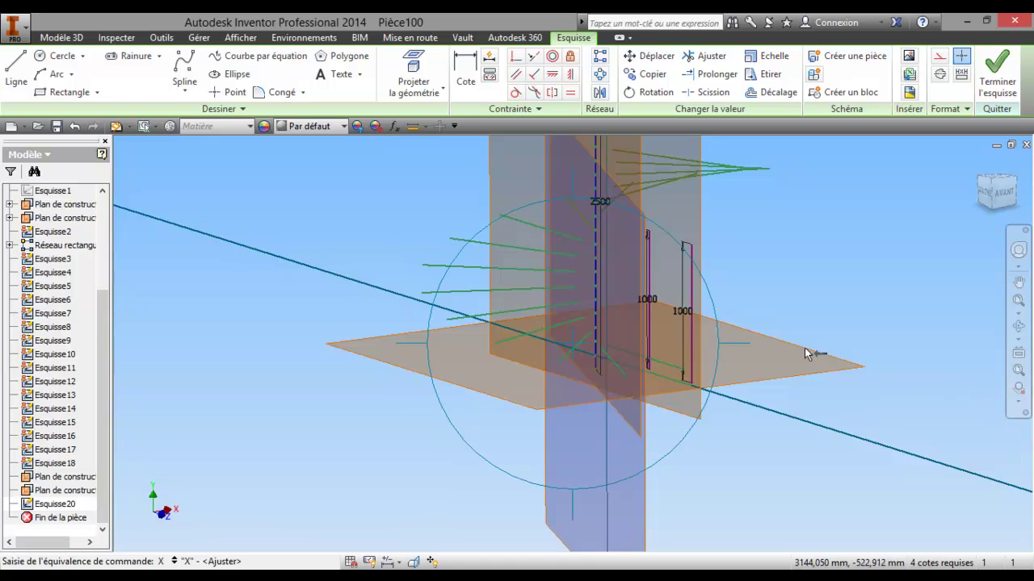
drag(648, 343, 651, 329)
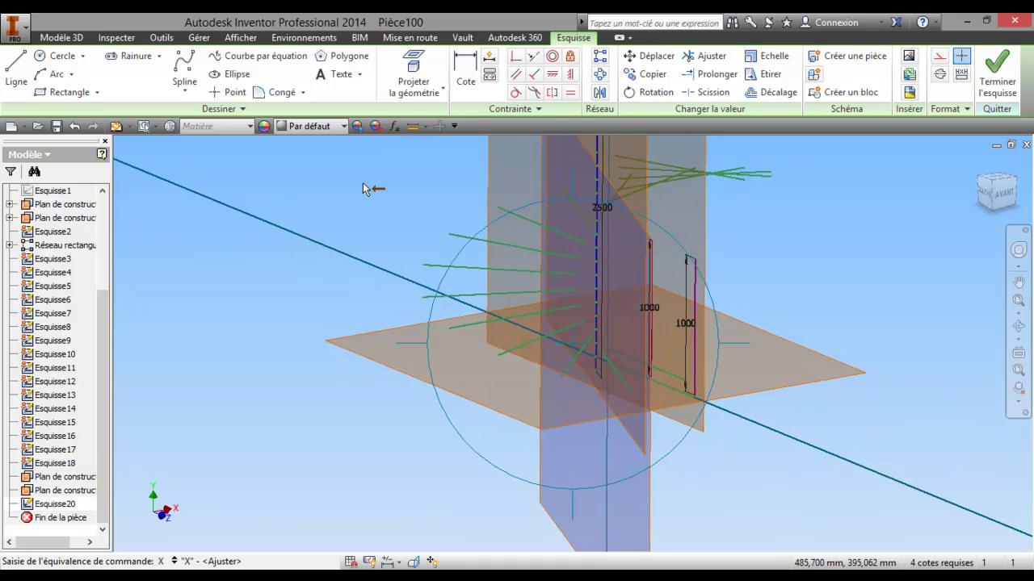
click(74, 127)
click(73, 128)
click(73, 128)
click(74, 127)
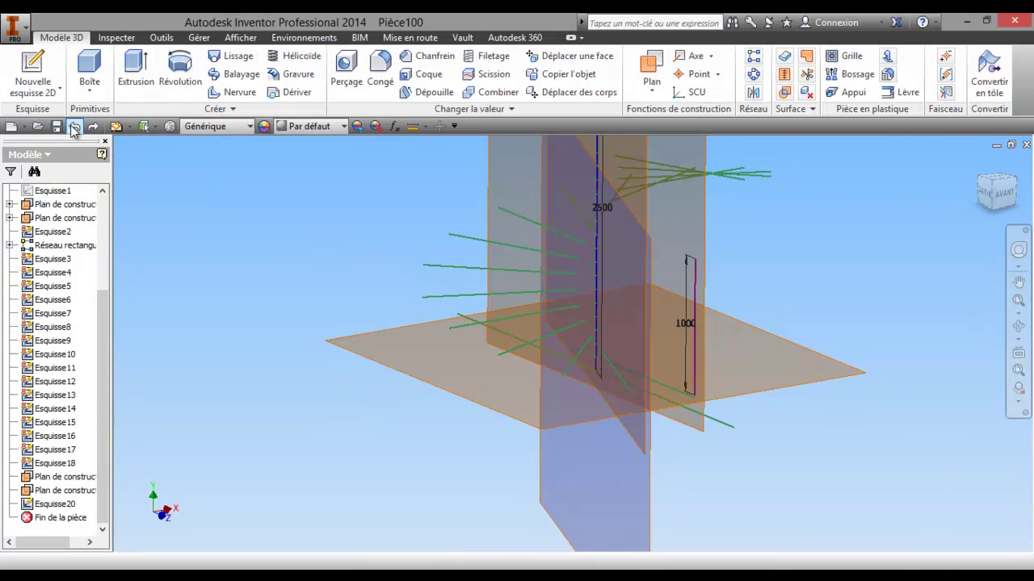
click(74, 127)
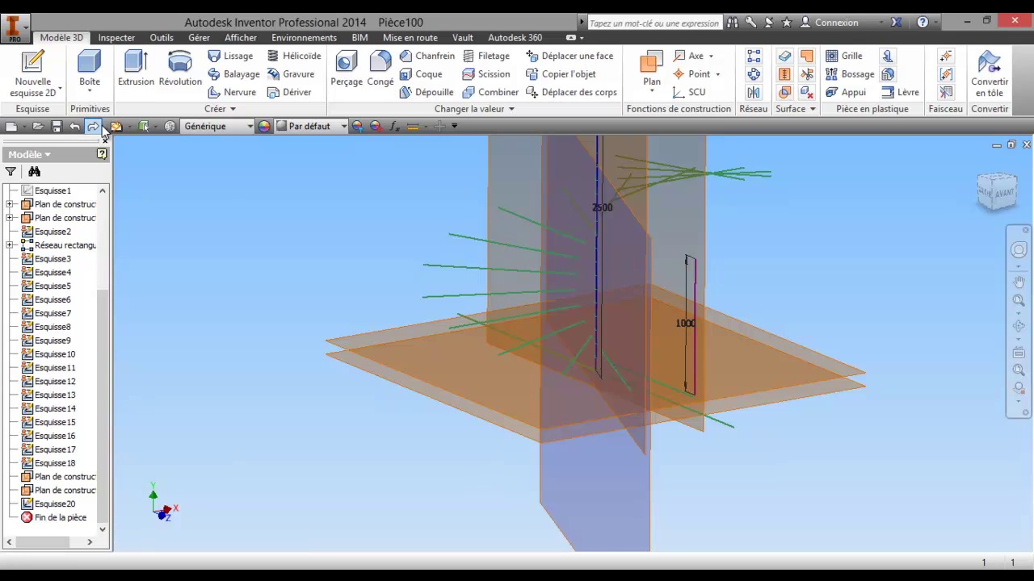
click(95, 127)
click(95, 127)
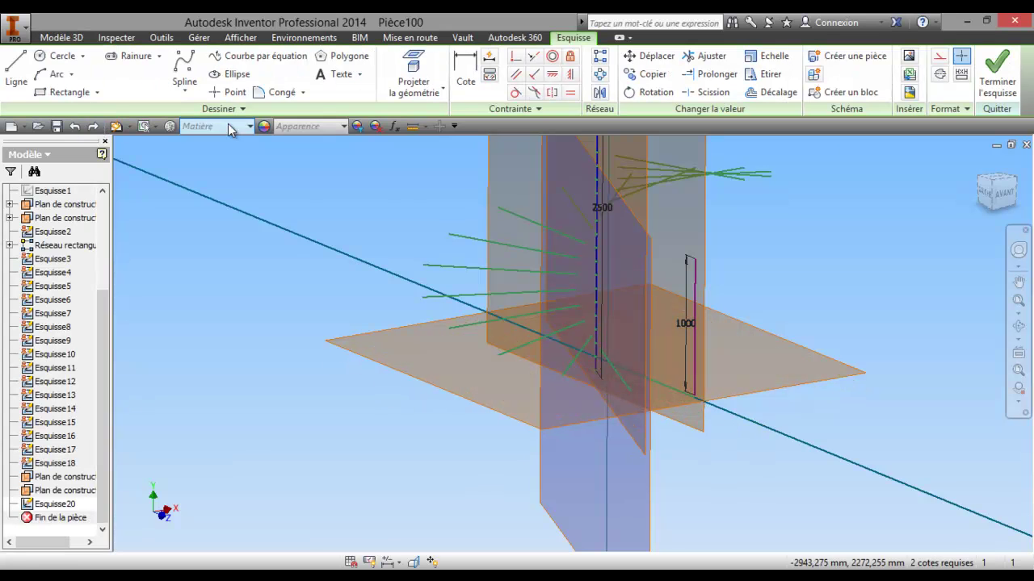
Step: Finish the upright's sketch and start a new sketch on the vertical work plane that extends below the staircase
click(990, 90)
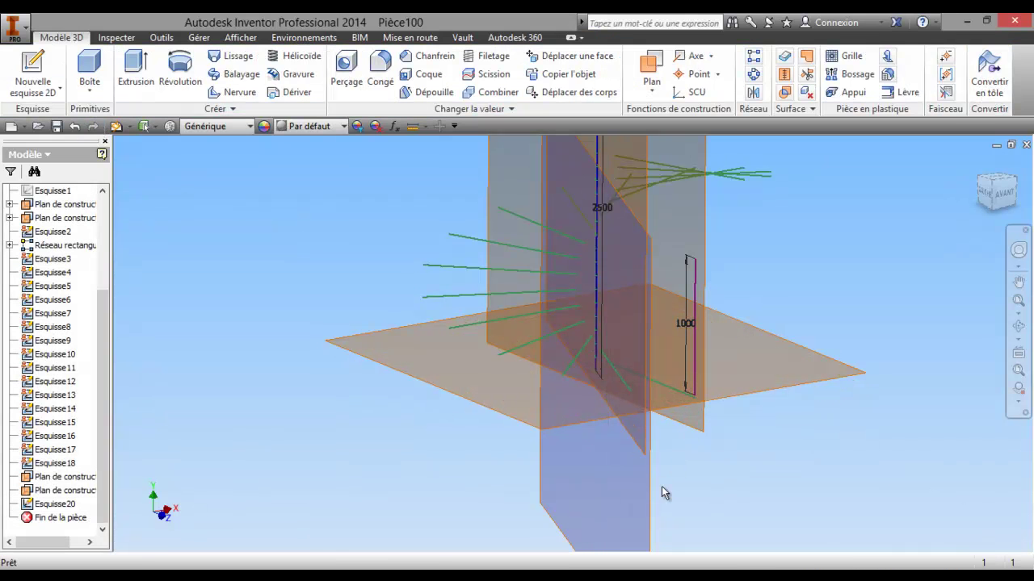
right_click(647, 502)
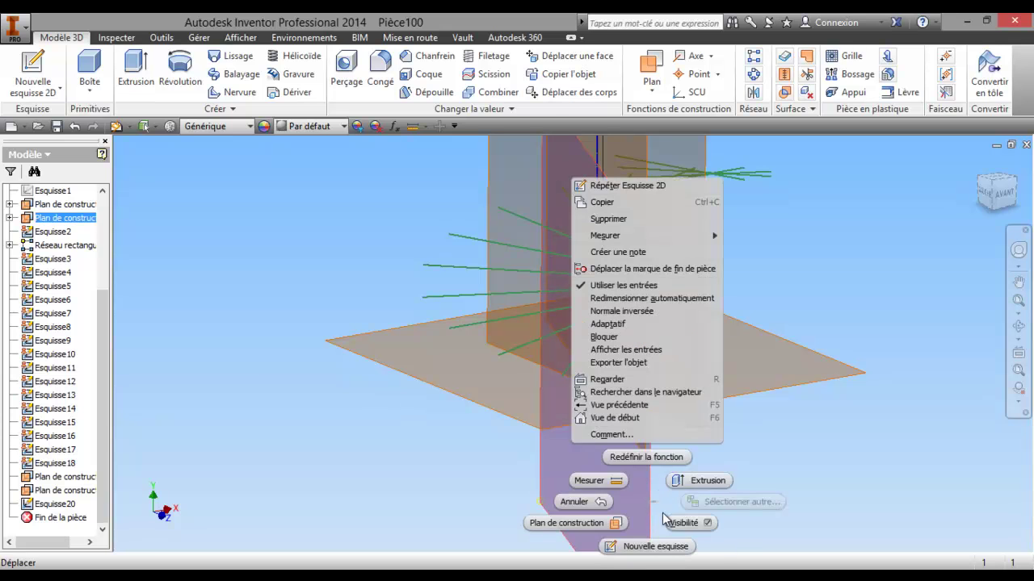
click(667, 553)
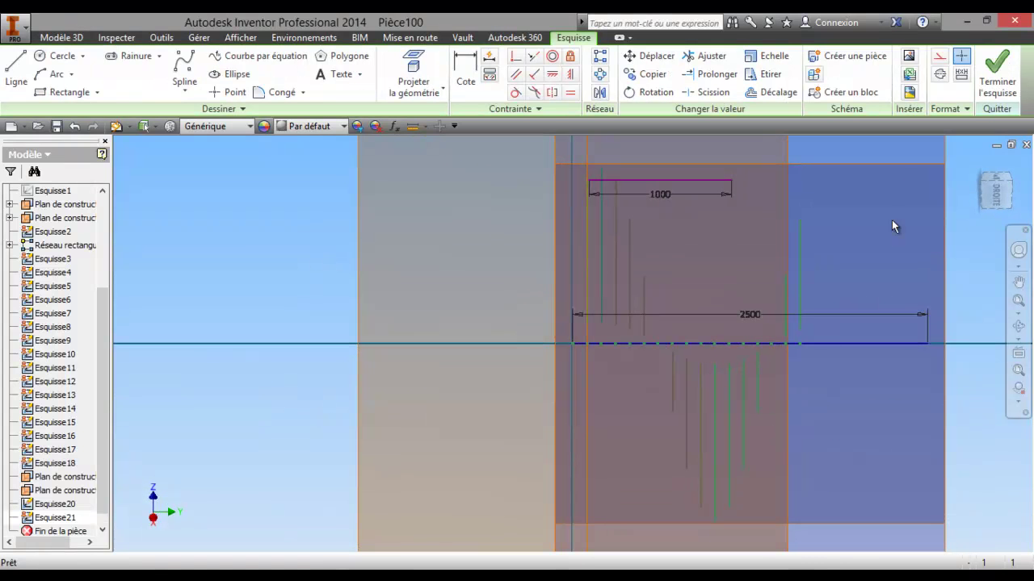
Step: Project the radial line just above the first upright's base into the new sketch
click(999, 189)
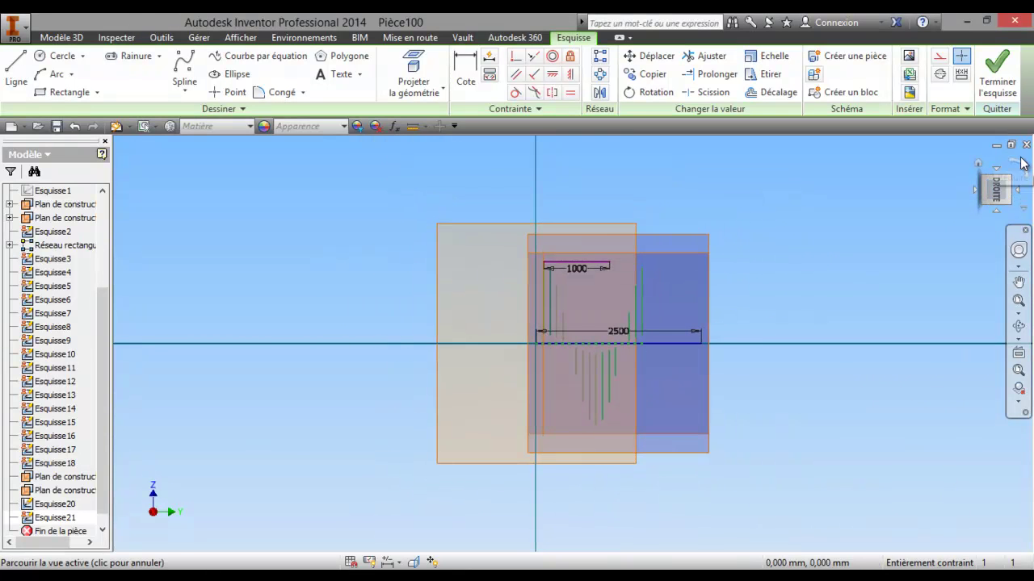
click(1021, 165)
key(x)
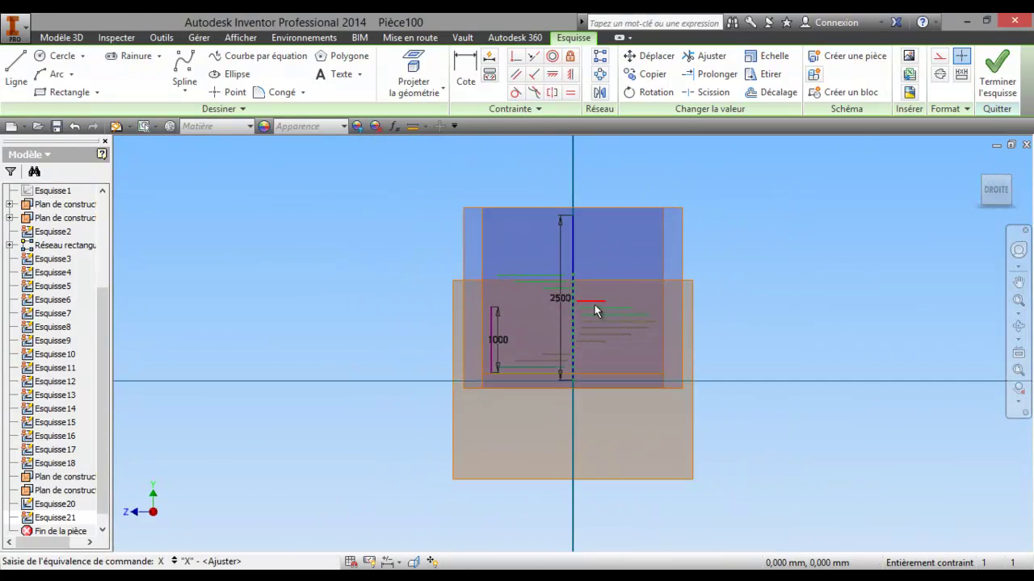
click(1018, 326)
mouse_move(858, 340)
mouse_down()
mouse_move(789, 346)
mouse_move(796, 371)
mouse_move(692, 351)
mouse_move(681, 202)
mouse_move(727, 261)
mouse_move(612, 307)
mouse_move(594, 361)
mouse_move(554, 320)
mouse_move(541, 353)
mouse_move(560, 363)
mouse_move(615, 339)
mouse_move(658, 337)
mouse_up()
right_click(634, 361)
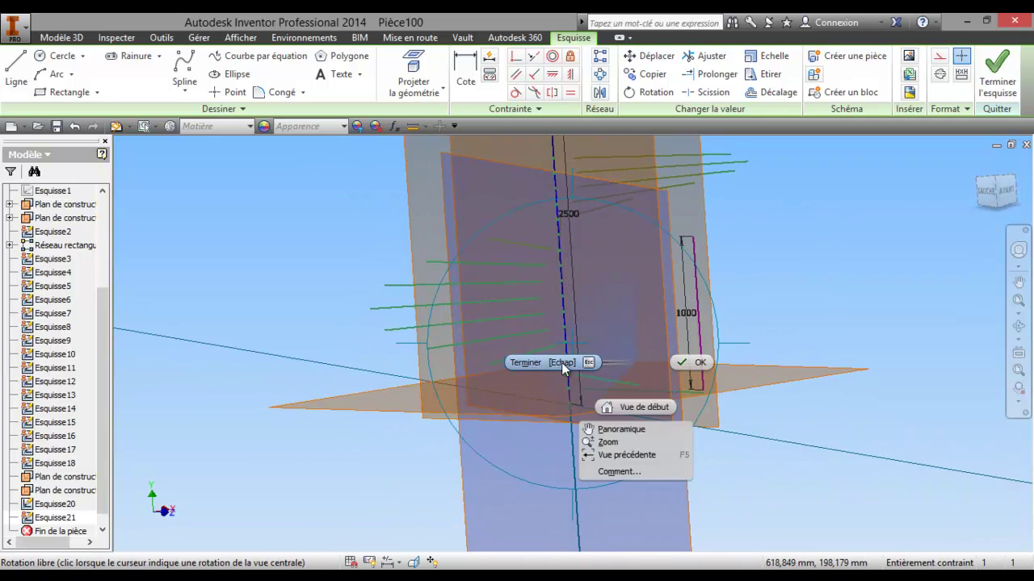
click(561, 362)
scroll(632, 390, down, 2)
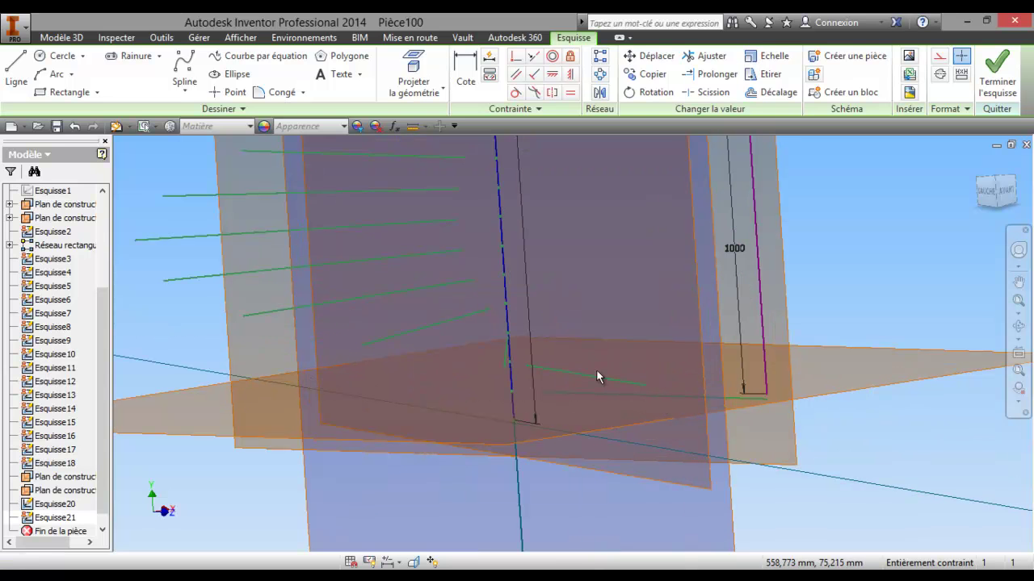
click(414, 68)
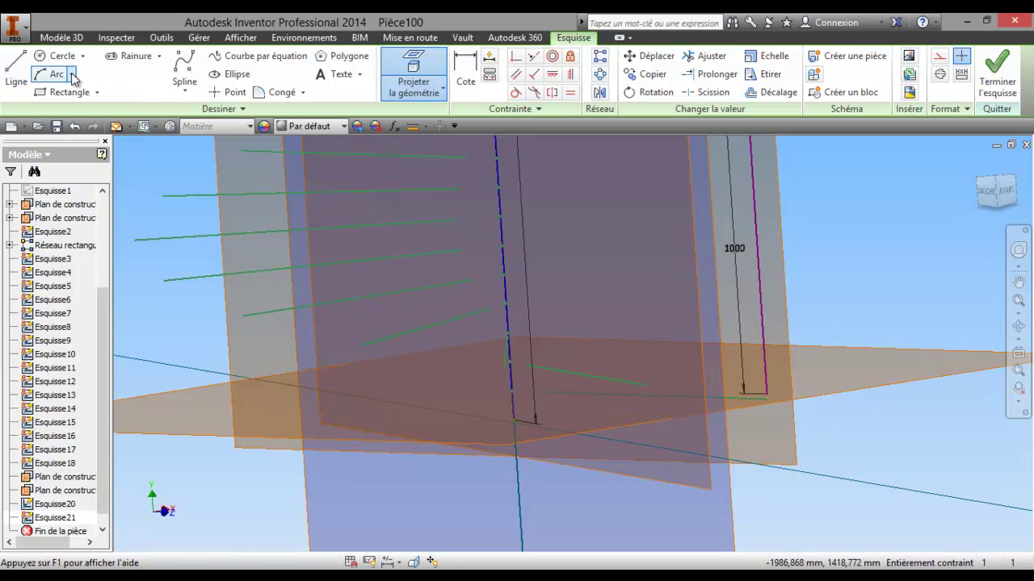
Step: Draw a vertical line about 881 mm long upward from the outer end of the projected radial line
click(16, 69)
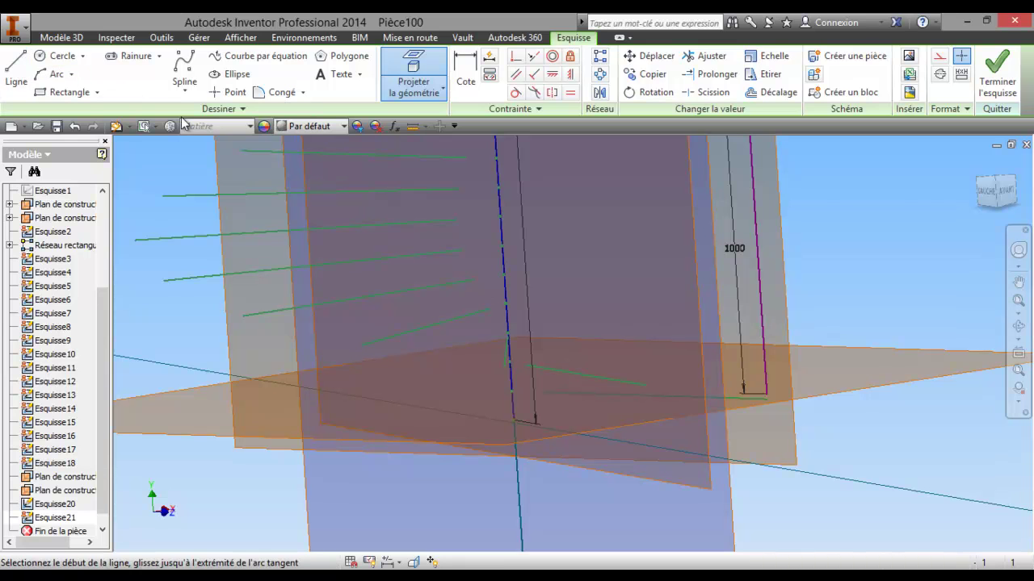
scroll(643, 384, down, 5)
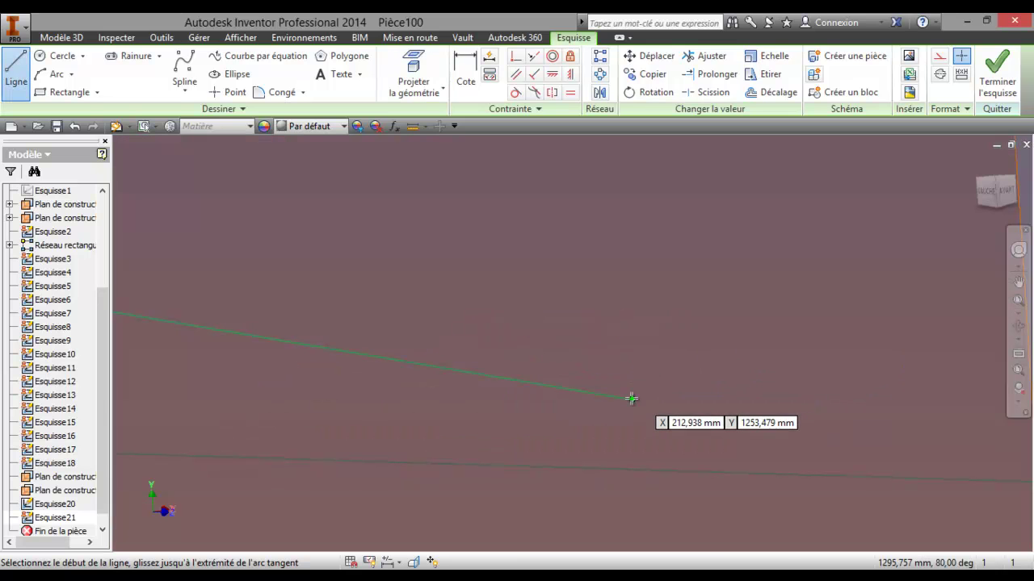
click(630, 399)
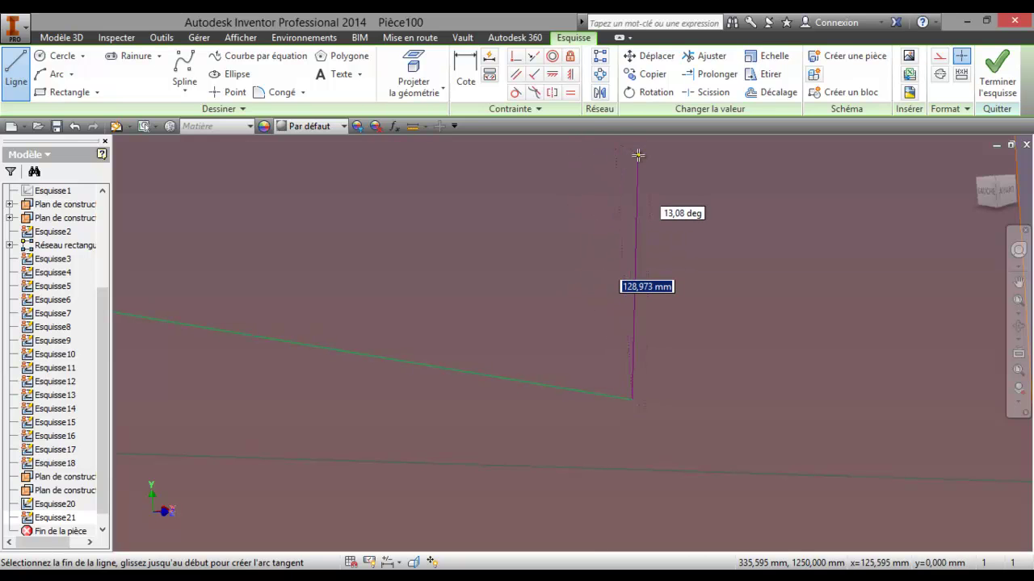
scroll(607, 275, down, 4)
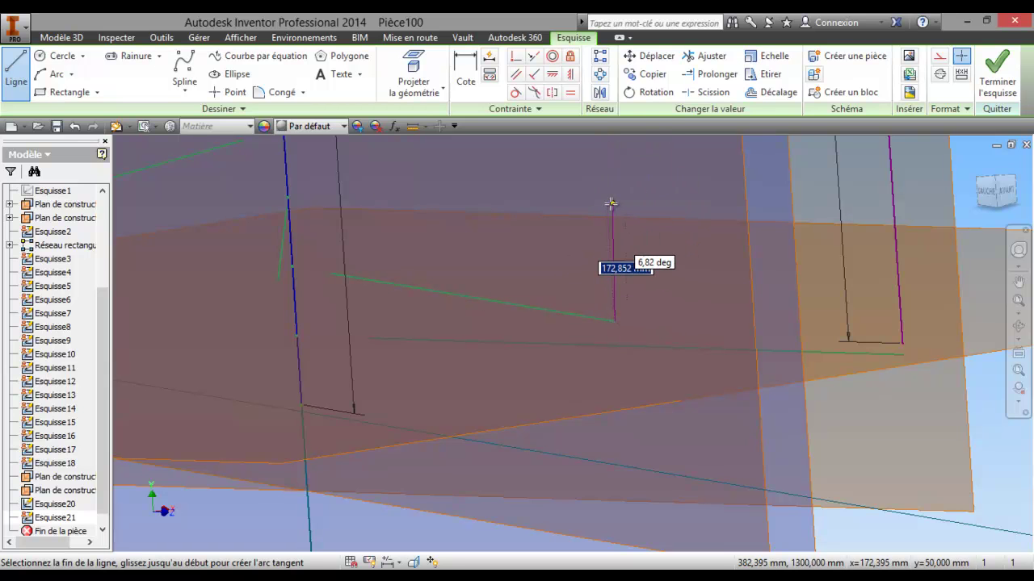
scroll(610, 202, down, 5)
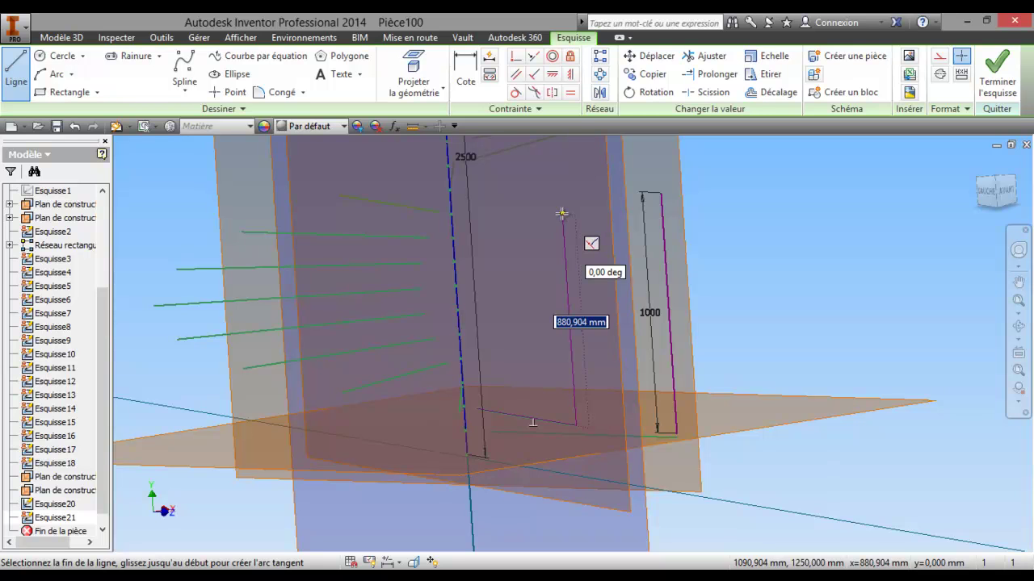
click(562, 213)
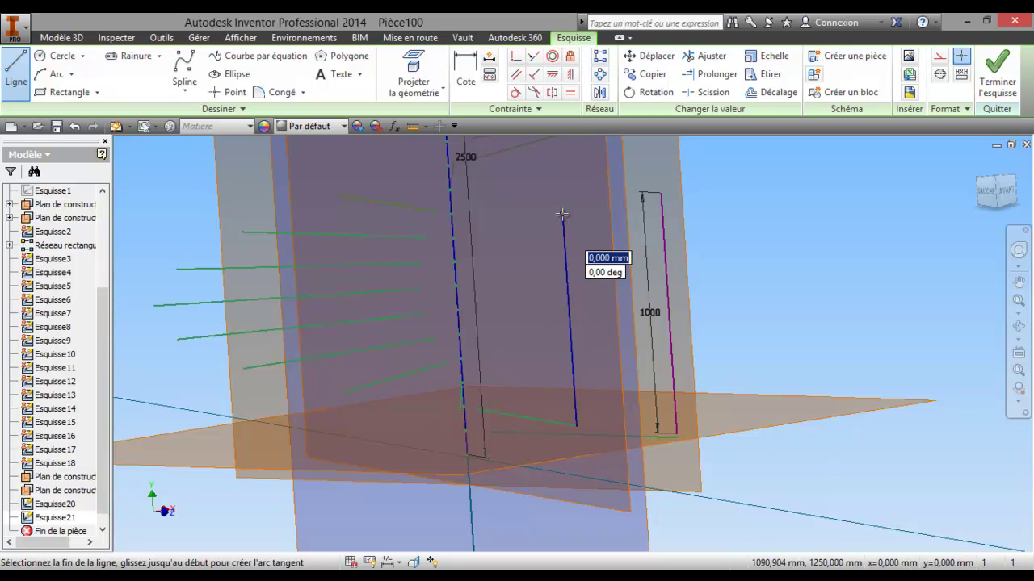
right_click(531, 262)
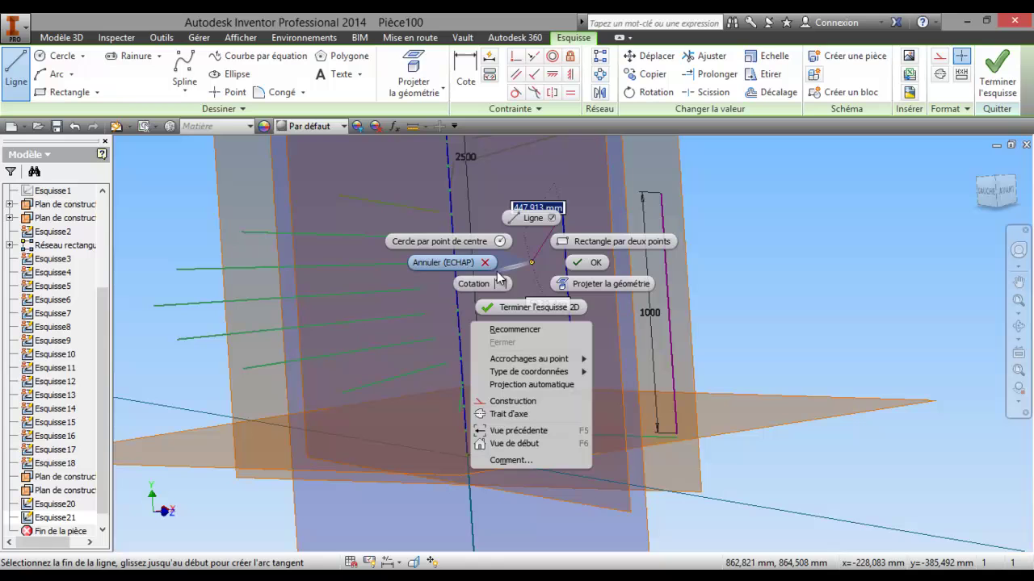
click(454, 263)
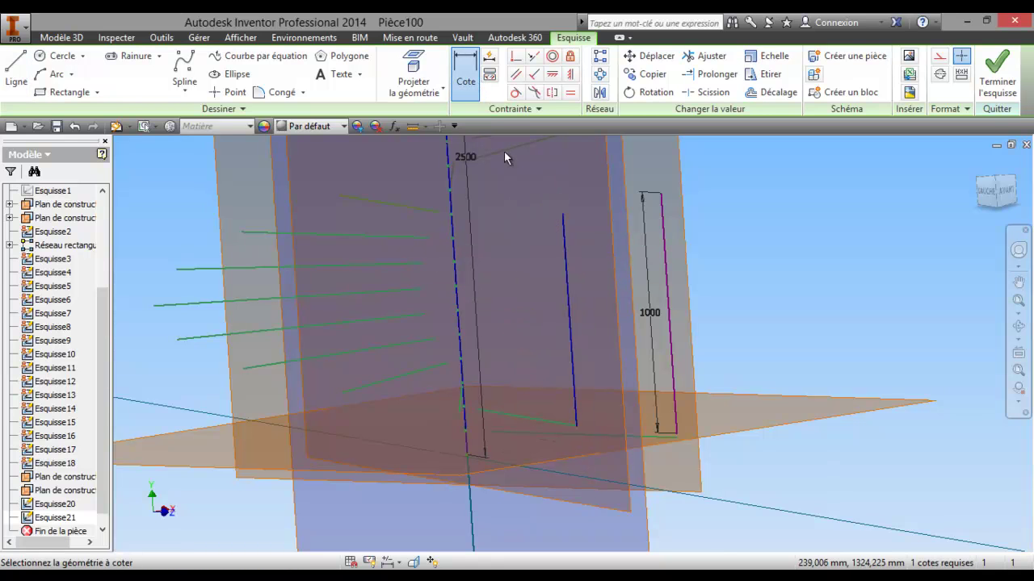
Step: Dimension the new vertical line to 1000 mm and finish the sketch
click(570, 316)
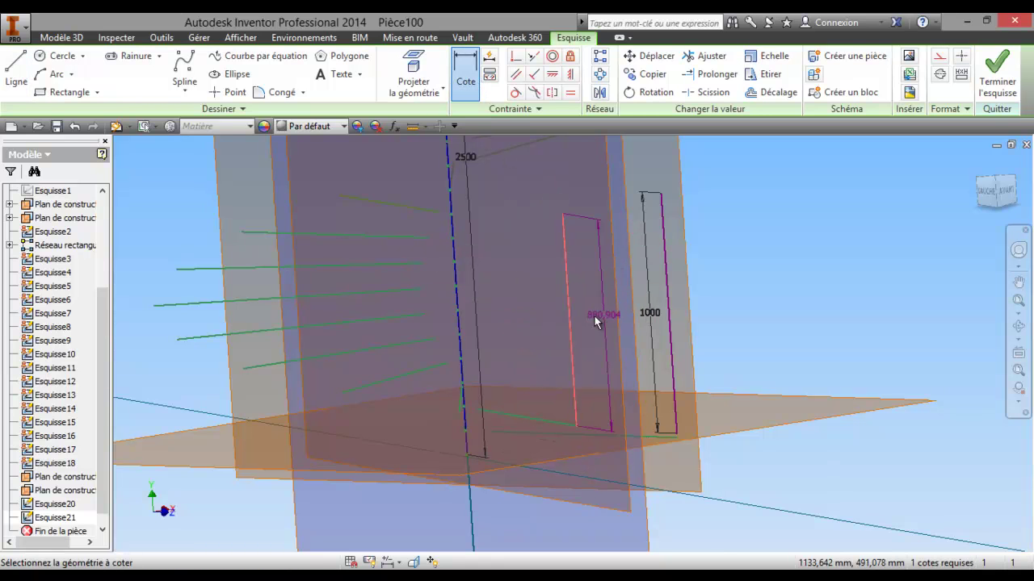
click(592, 316)
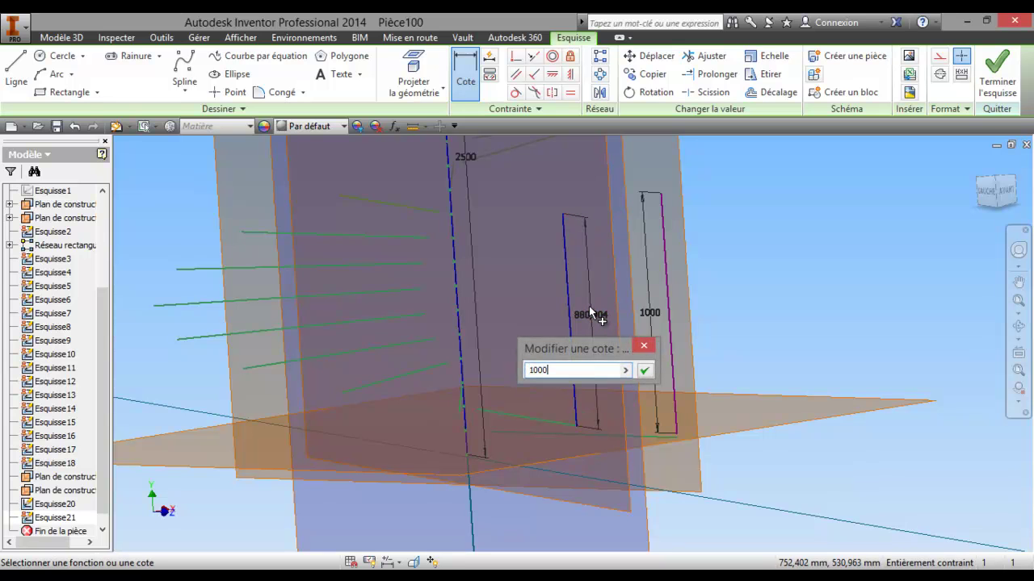
click(646, 370)
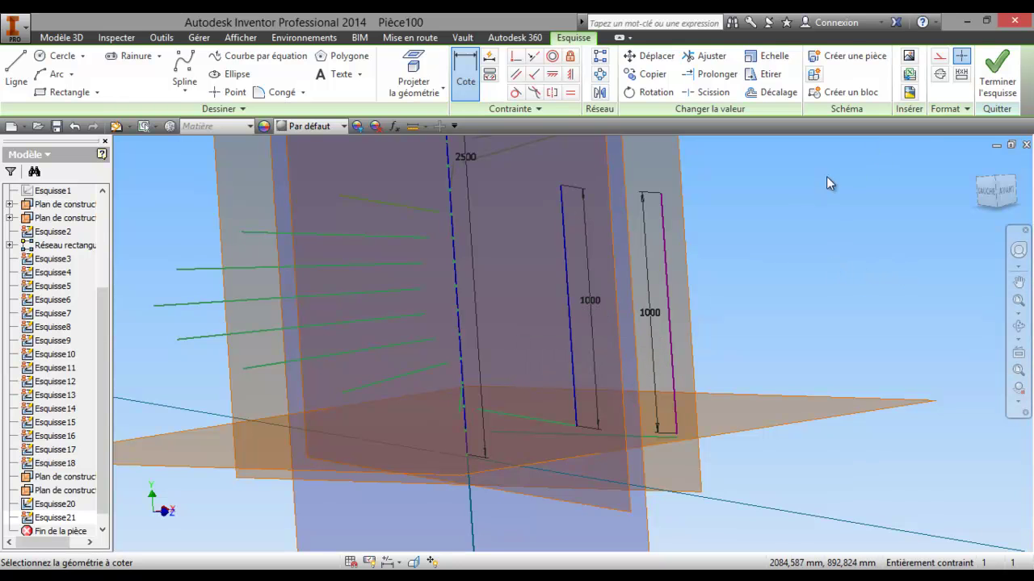
click(989, 75)
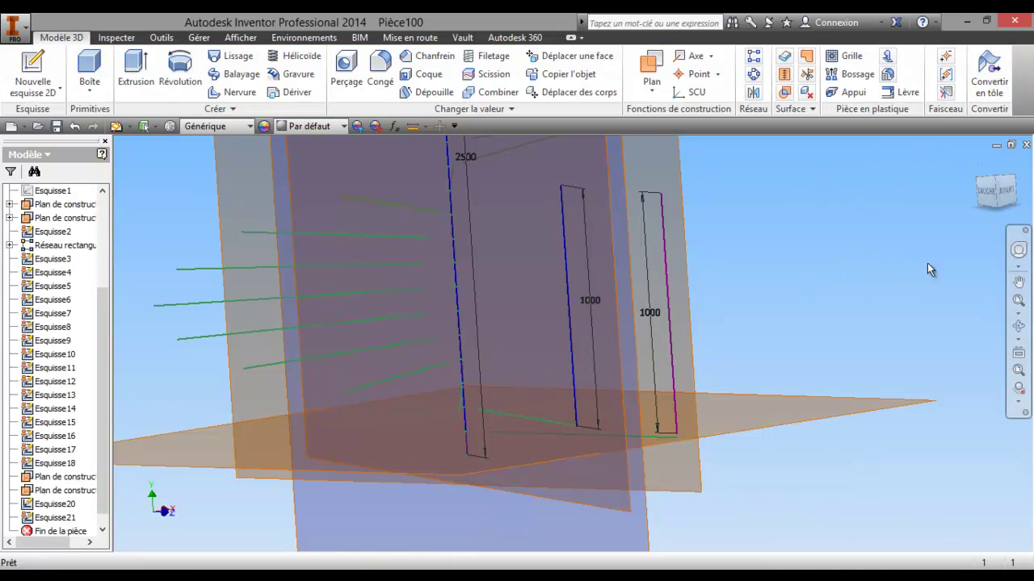
Step: Create a vertical work plane through the third-lowest radial line and the staircase's central axis
click(1019, 326)
drag(969, 334, 388, 338)
mouse_move(353, 319)
mouse_down()
mouse_move(487, 293)
mouse_move(563, 301)
mouse_move(622, 375)
mouse_up()
right_click(612, 352)
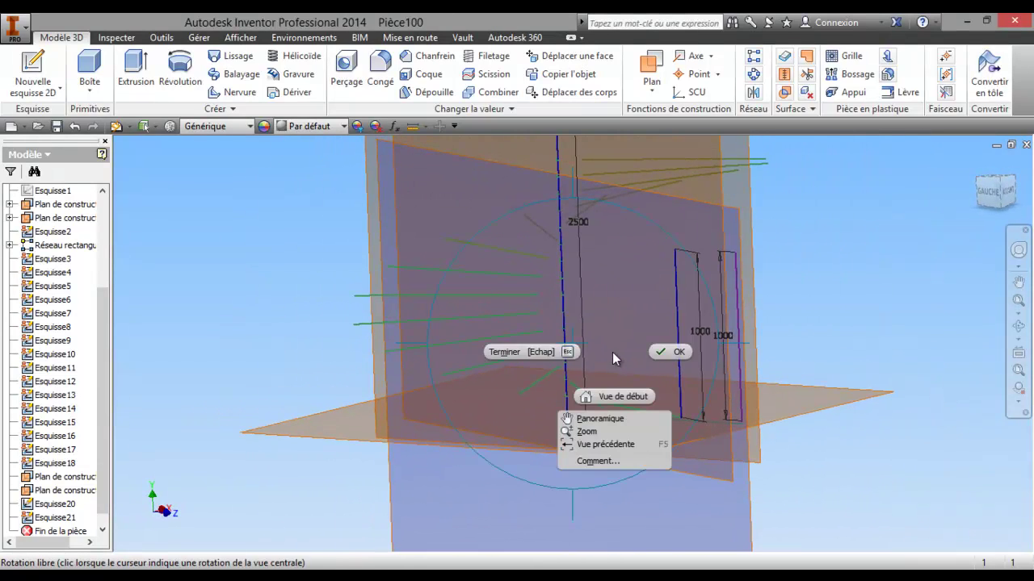
click(509, 352)
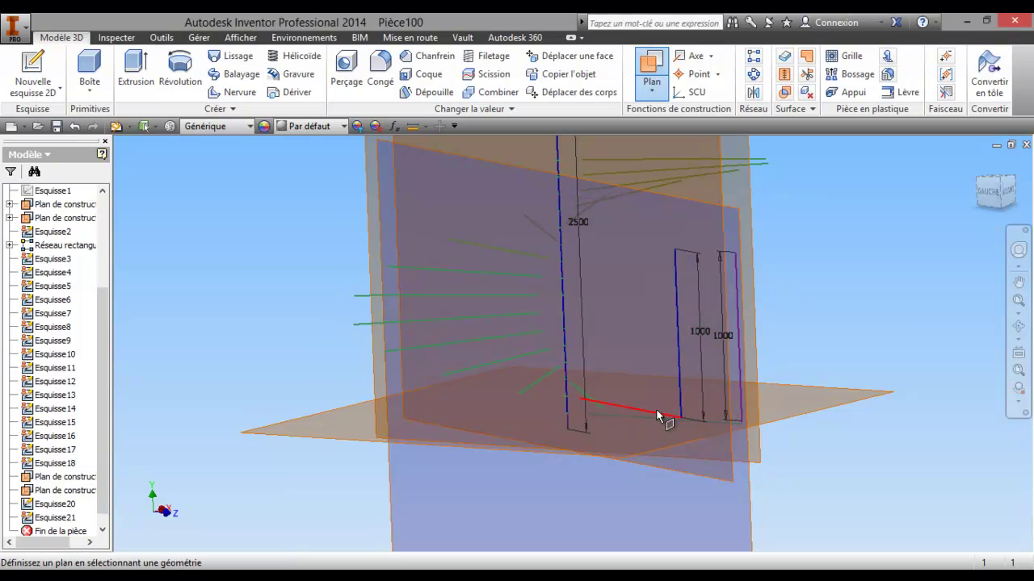
click(1019, 326)
mouse_move(666, 360)
mouse_down()
mouse_move(645, 306)
mouse_move(679, 348)
mouse_up()
right_click(601, 373)
click(595, 369)
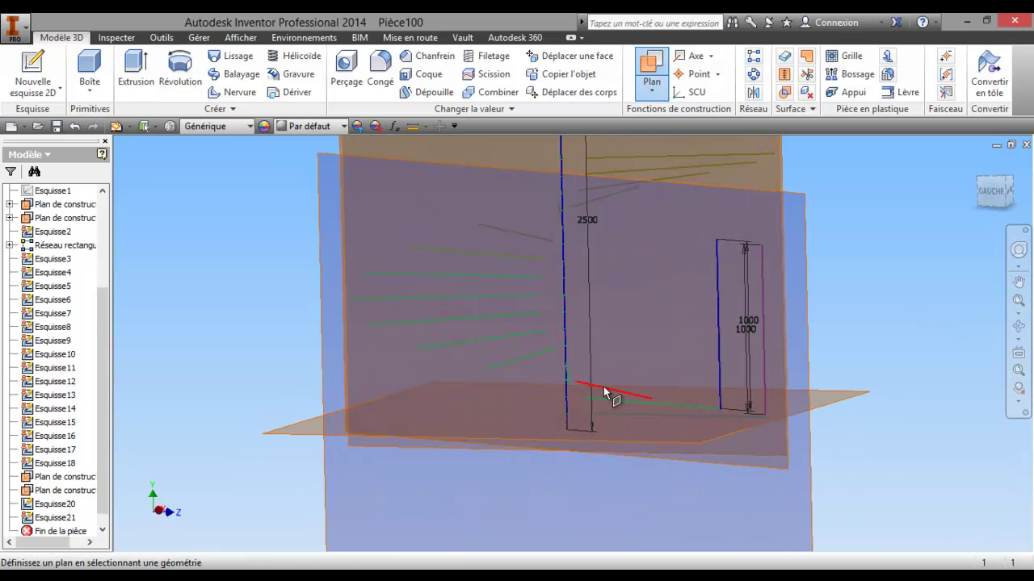
click(571, 337)
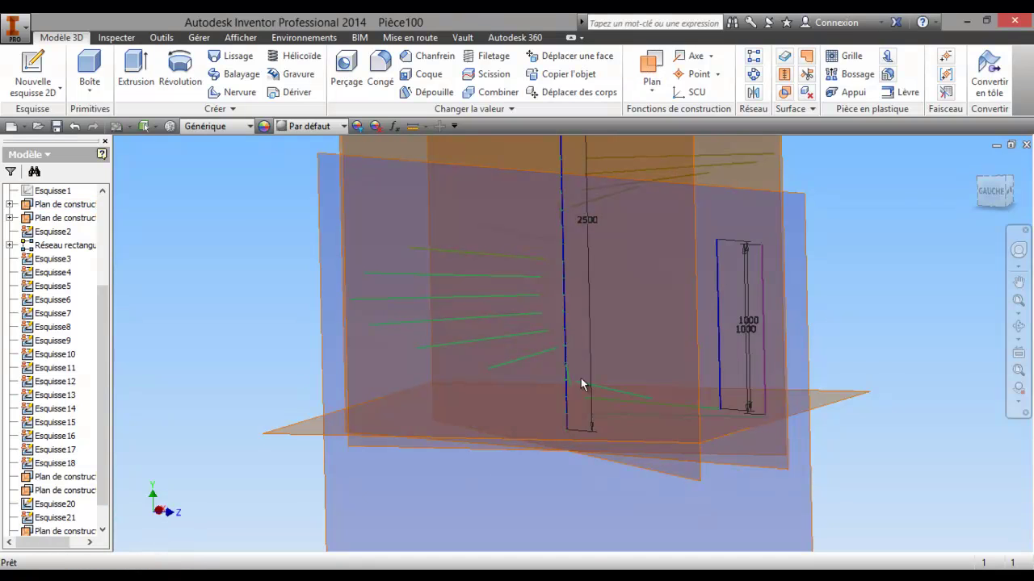
Step: Start a new sketch on the vertical work plane through the third-lowest radial line
click(1019, 328)
drag(687, 381, 662, 373)
right_click(662, 372)
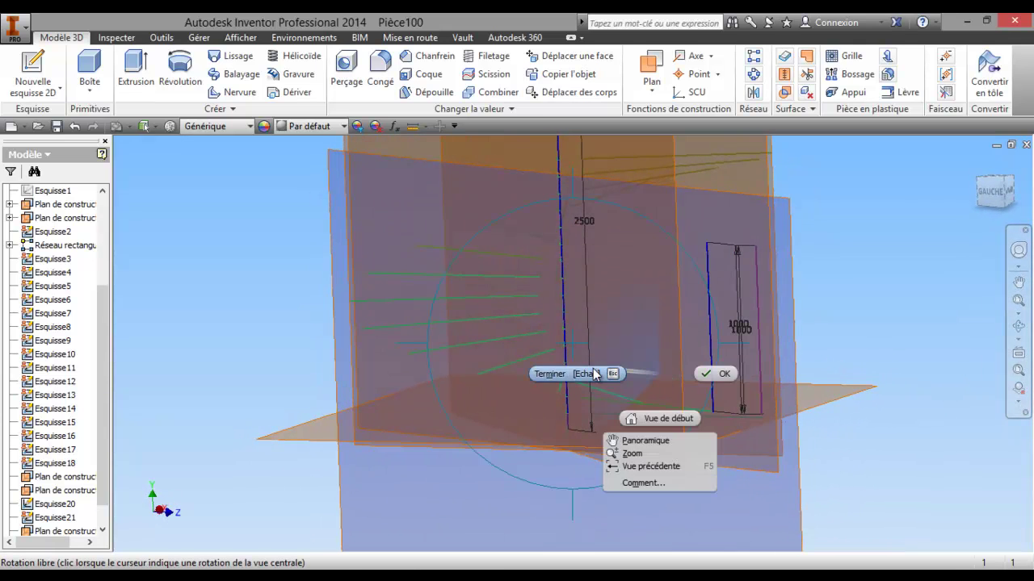
click(598, 374)
click(683, 489)
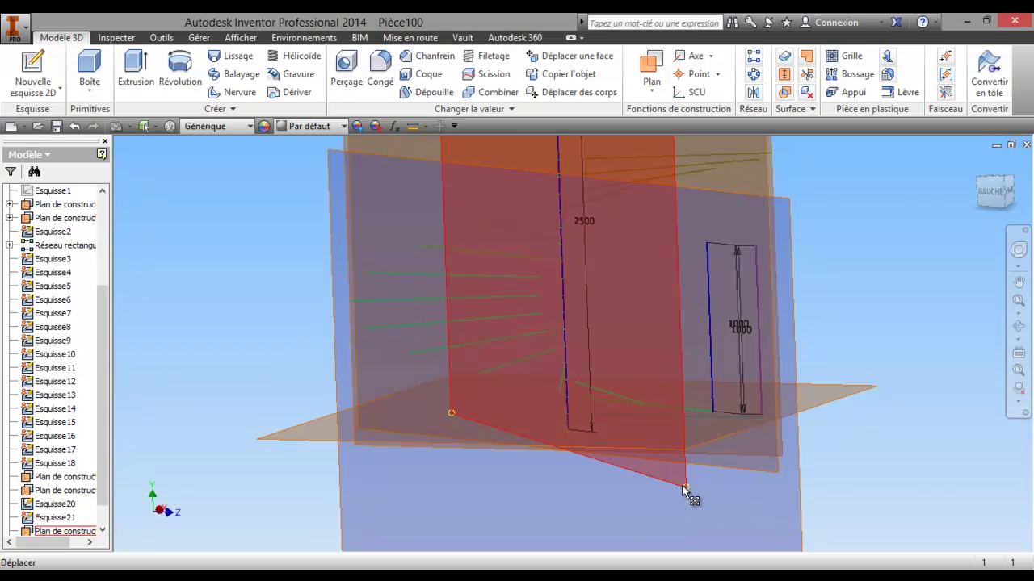
right_click(682, 491)
click(681, 530)
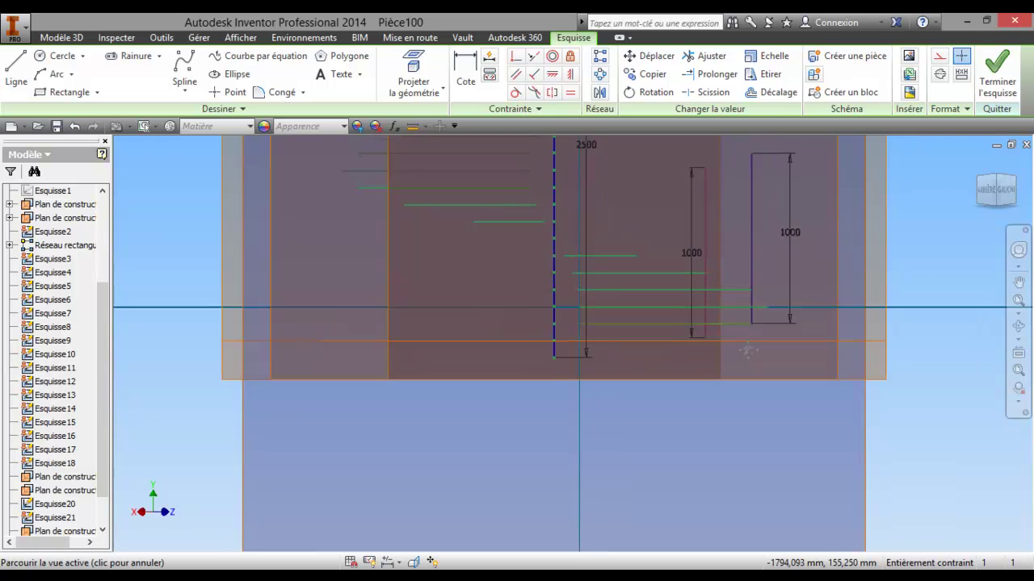
Step: Project the third-lowest radial line into the current sketch
click(1019, 329)
mouse_move(733, 360)
mouse_down()
mouse_move(632, 369)
mouse_move(519, 413)
mouse_up()
right_click(519, 412)
click(454, 416)
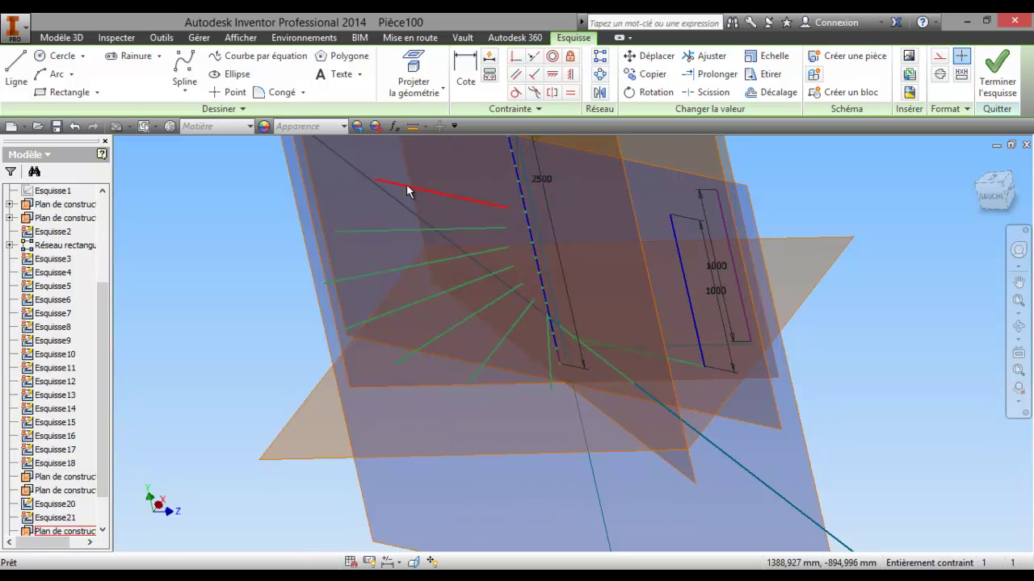
click(412, 83)
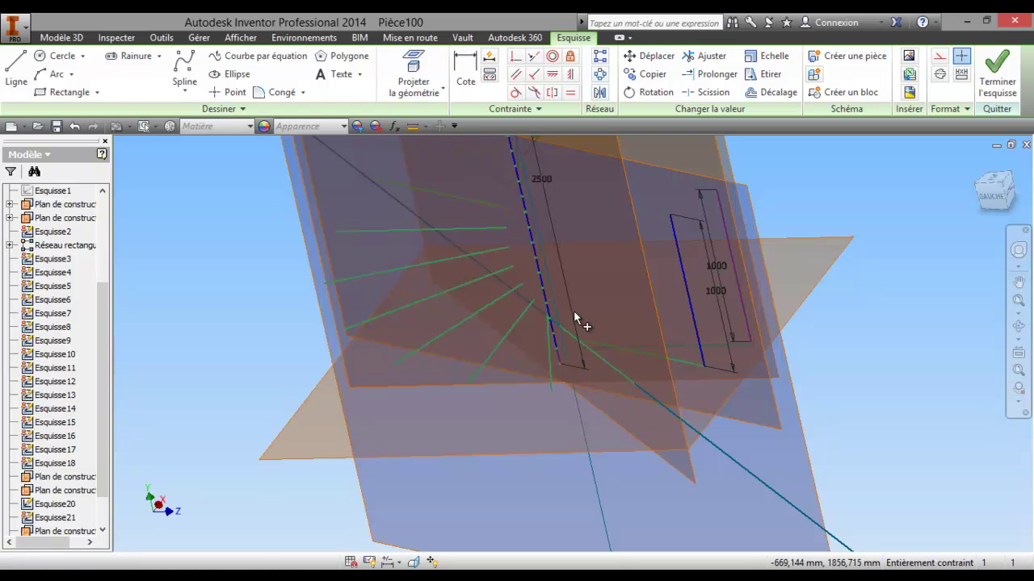
click(605, 368)
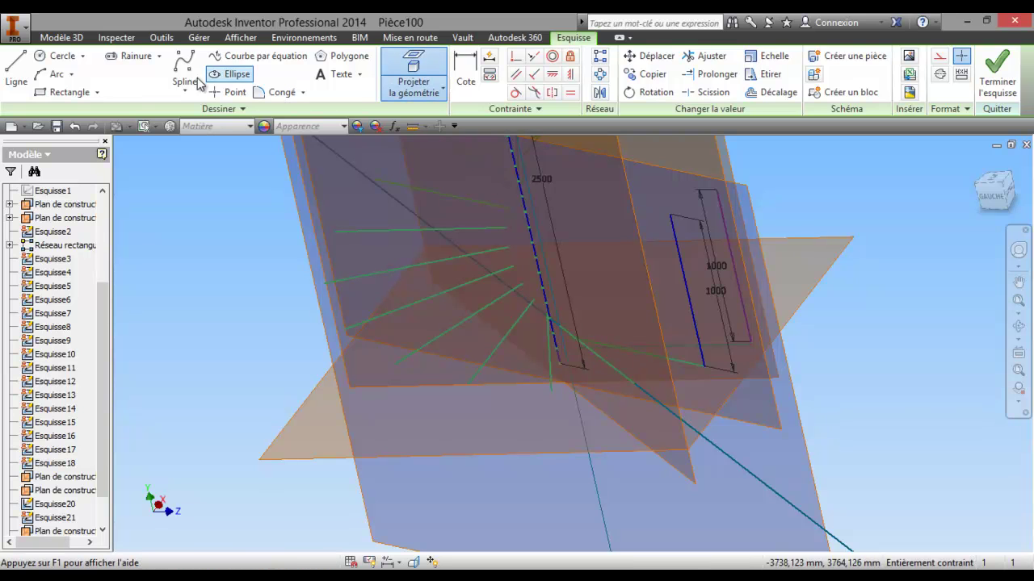
Step: Draw a 1000 mm vertical line upward from the third radial line's outer end and finish the sketch
click(16, 69)
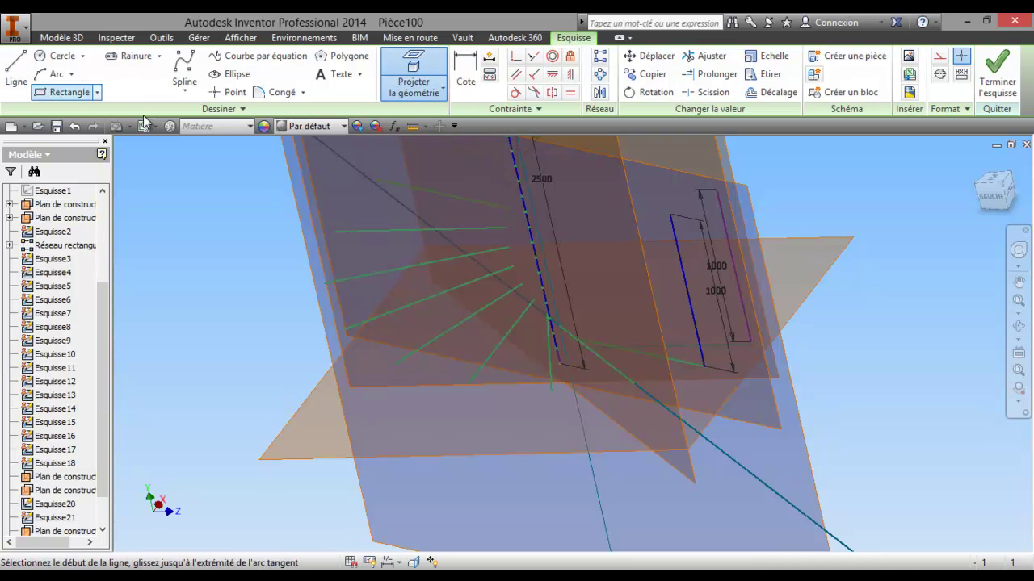
click(631, 377)
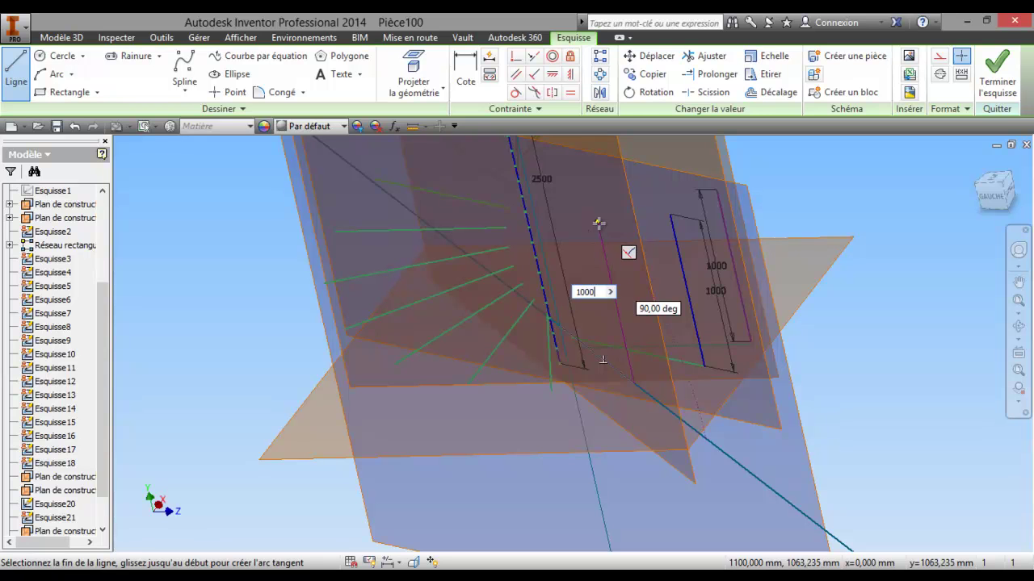
text(1000)
key(Return)
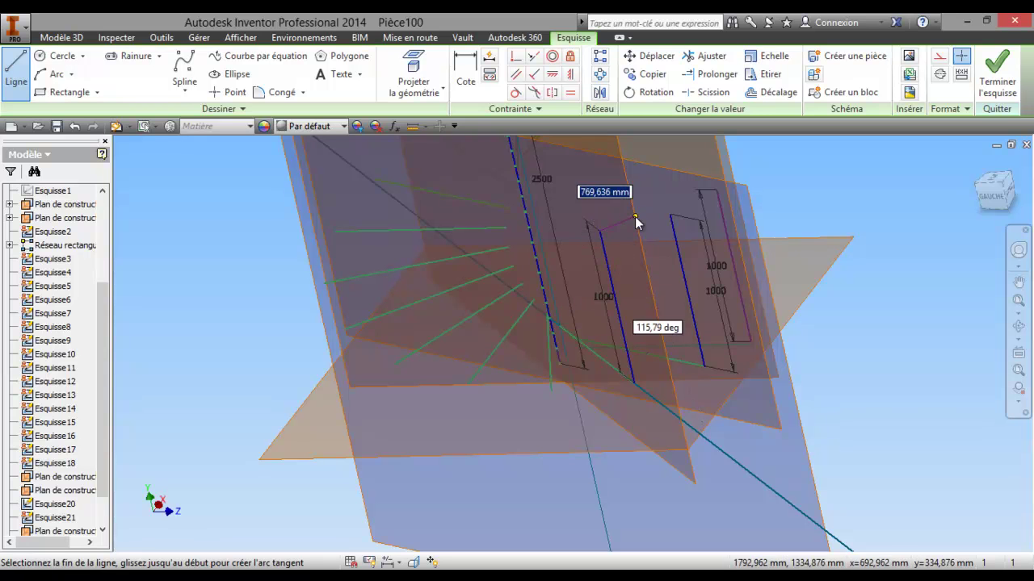
right_click(635, 216)
click(700, 216)
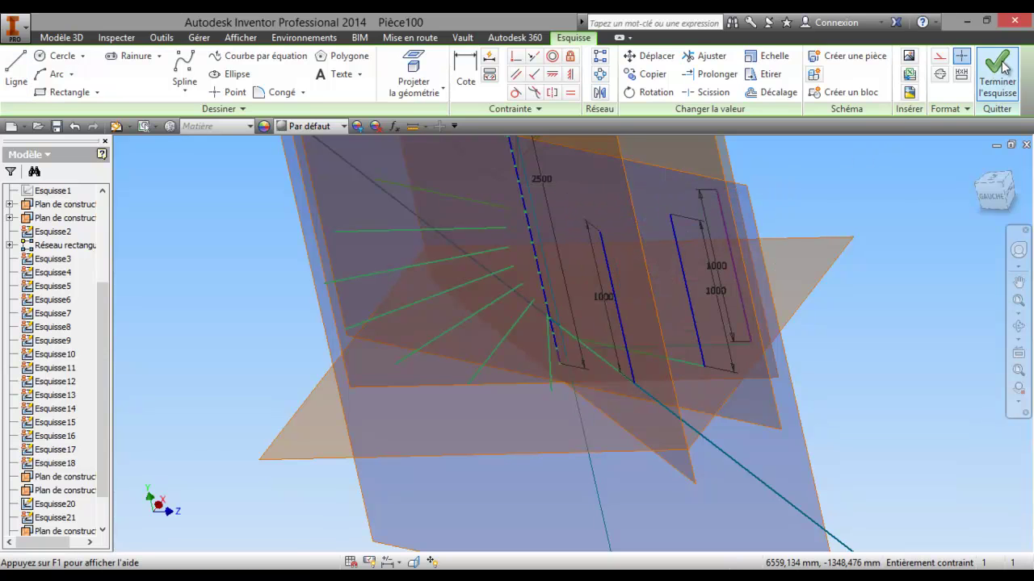
click(997, 80)
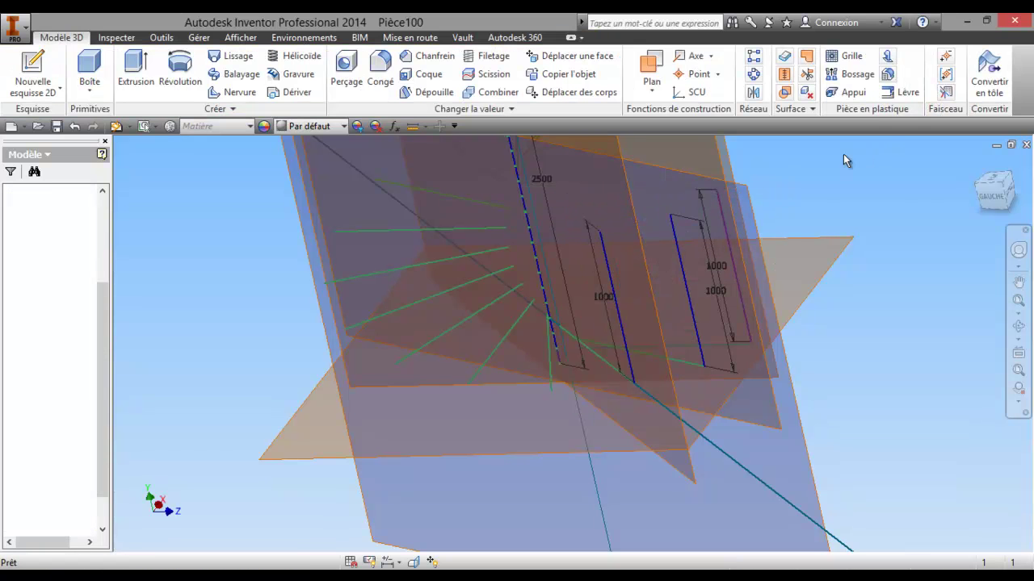
Step: Examine the three uprights and their work planes from above and from the side
click(1018, 326)
drag(665, 322, 587, 498)
shift+middle_drag(587, 497, 599, 576)
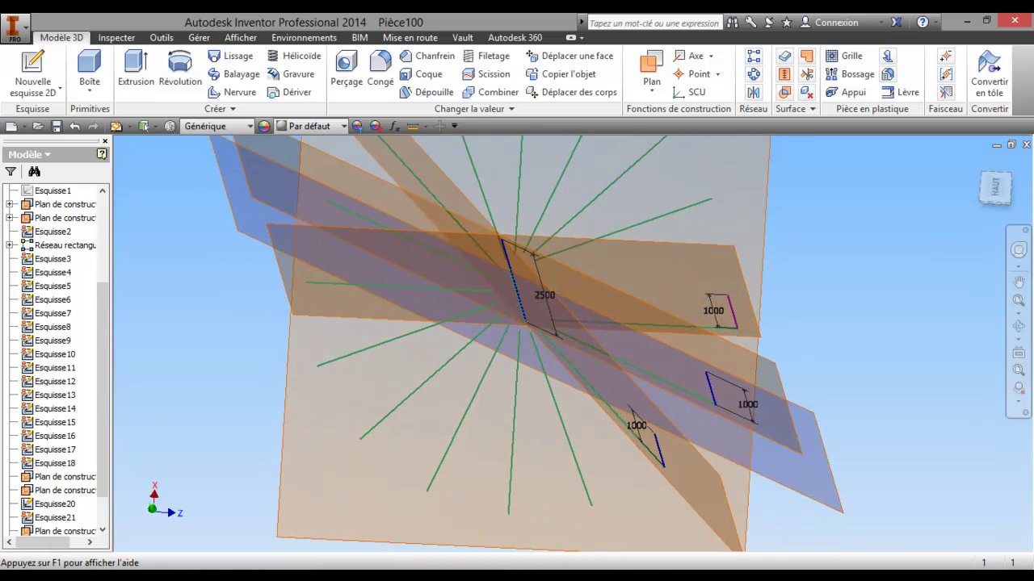
key(F4)
mouse_move(605, 561)
mouse_down()
mouse_move(606, 408)
mouse_move(595, 415)
mouse_move(701, 290)
mouse_up()
mouse_move(679, 244)
mouse_down()
mouse_move(577, 312)
mouse_move(566, 358)
mouse_move(603, 355)
mouse_move(616, 368)
mouse_move(579, 374)
mouse_up()
right_click(579, 371)
click(469, 369)
key(F5)
Step: Create a vertical work plane through the fourth-lowest radial line and the central vertical axis line
click(653, 68)
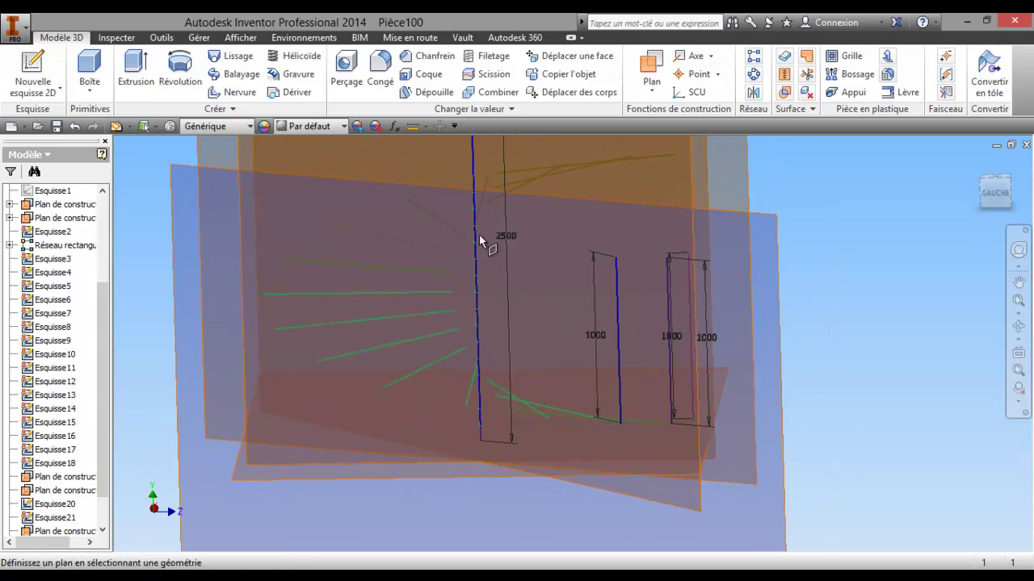
click(1020, 328)
mouse_move(554, 363)
mouse_down()
mouse_move(489, 362)
mouse_move(474, 382)
mouse_move(573, 363)
mouse_up()
right_click(573, 362)
click(494, 370)
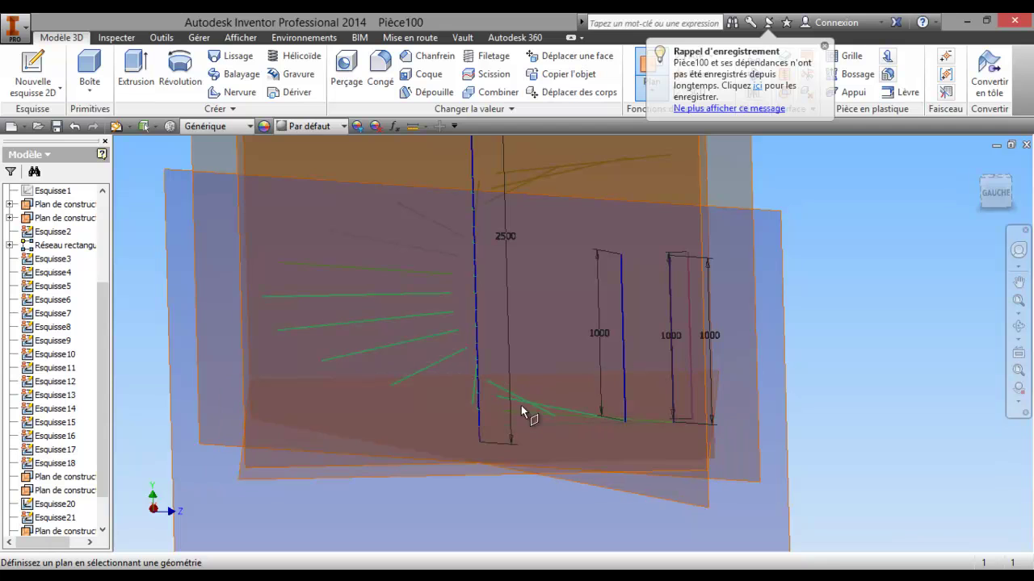
click(475, 331)
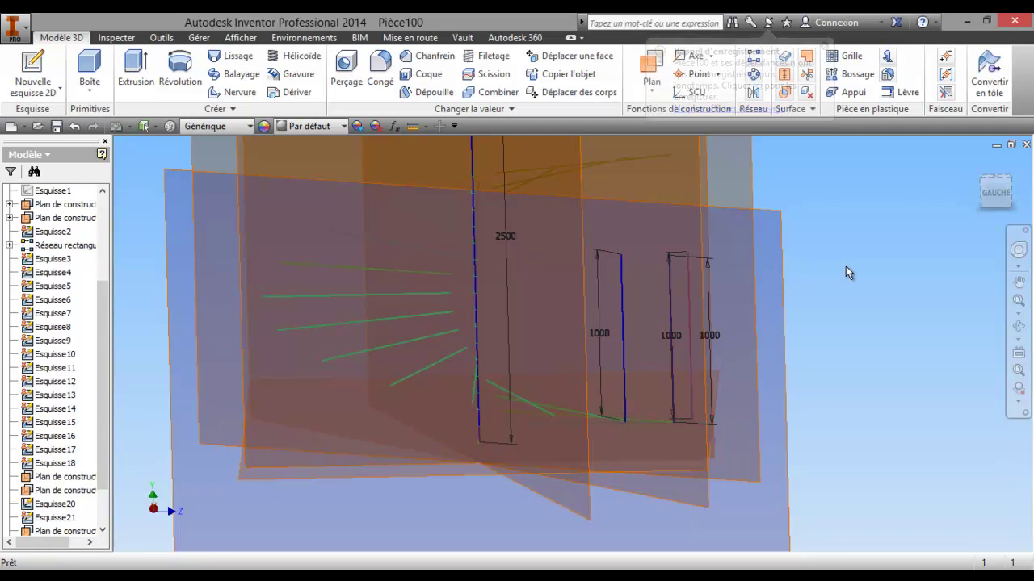
Step: Start a new sketch on the vertical work plane through the fourth-lowest radial line
click(1020, 331)
mouse_move(673, 337)
mouse_down()
mouse_move(595, 358)
mouse_move(579, 374)
mouse_move(619, 350)
mouse_move(693, 358)
mouse_move(652, 341)
mouse_up()
right_click(652, 342)
click(566, 341)
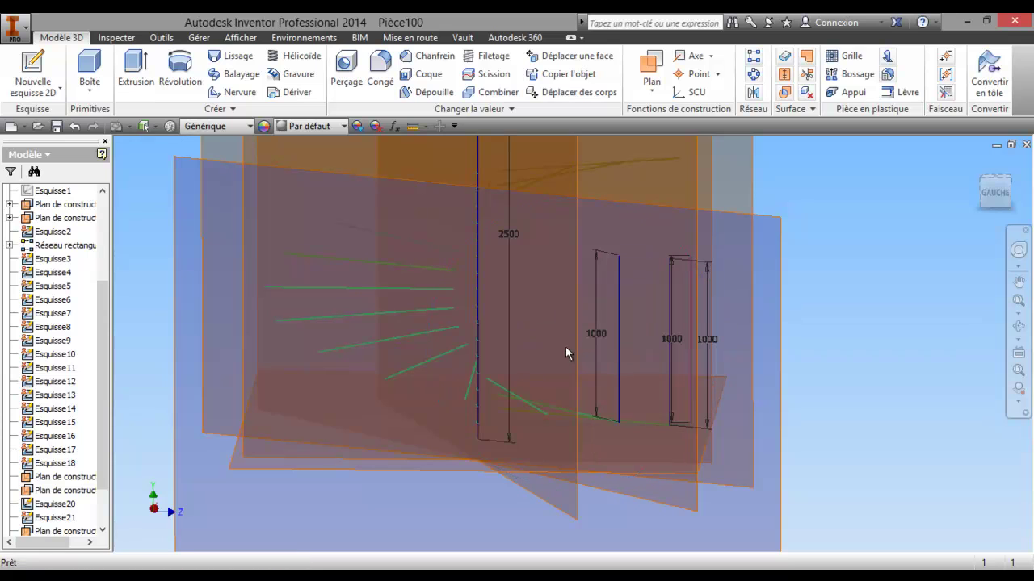
right_click(569, 518)
click(575, 556)
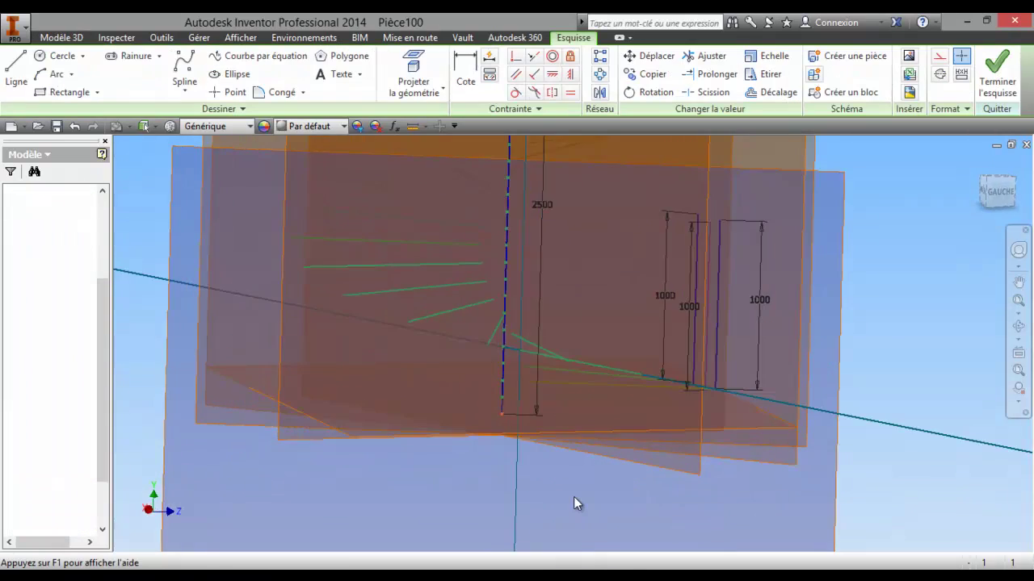
Step: Project the fourth-lowest radial line into the current sketch
click(1018, 328)
mouse_move(646, 334)
mouse_down()
mouse_move(458, 391)
mouse_move(565, 416)
mouse_move(628, 406)
mouse_move(650, 388)
mouse_move(635, 388)
mouse_up()
right_click(635, 390)
click(533, 394)
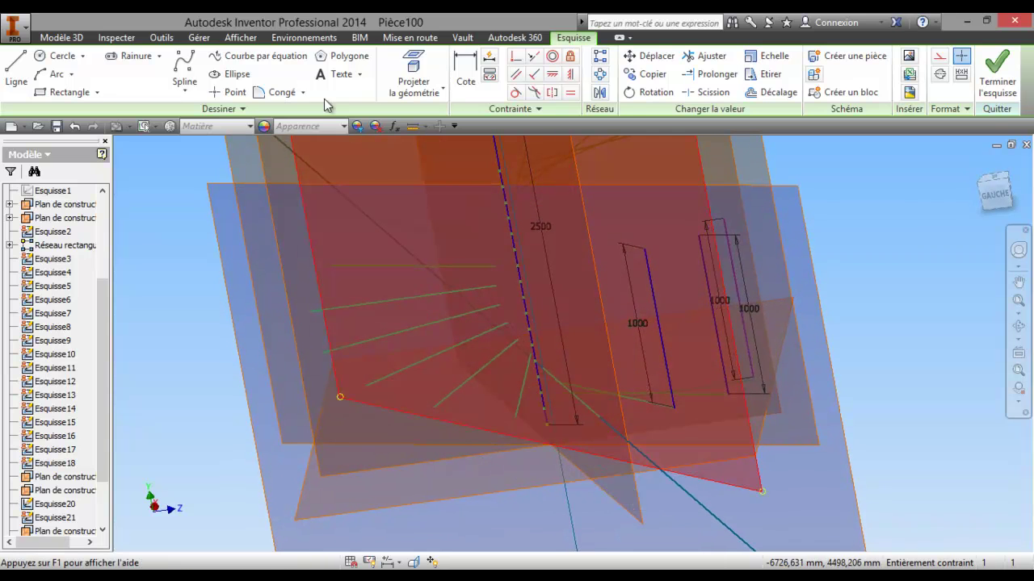
click(414, 74)
click(575, 398)
Step: Draw a 1000 mm vertical line upward from the fourth radial line's outer end and finish the sketch
key(l)
click(598, 418)
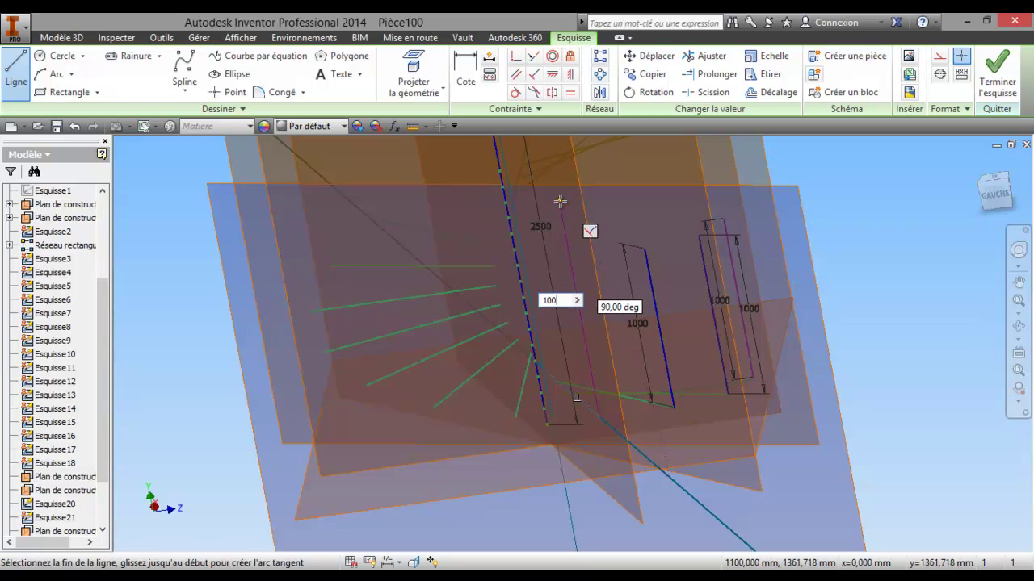
key(Return)
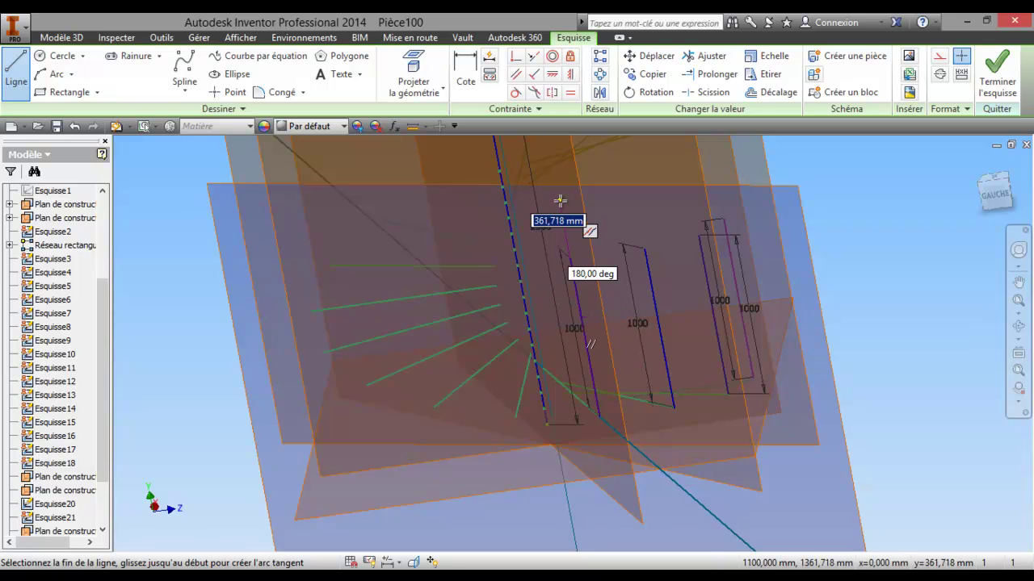
right_click(651, 233)
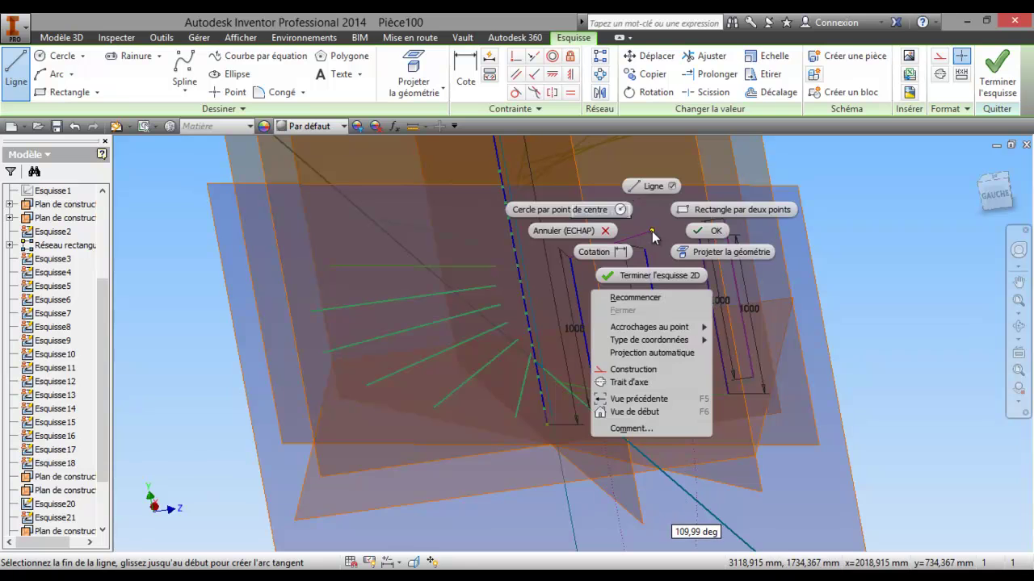
click(715, 233)
click(996, 81)
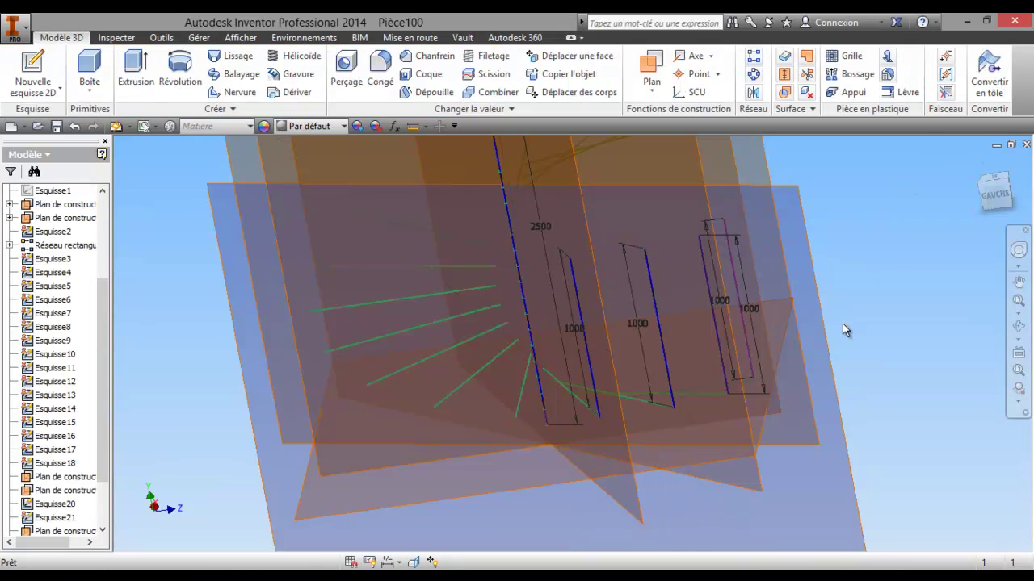
Step: Examine the four uprights and their vertical work planes from several sides
key(F4)
mouse_move(730, 342)
mouse_down()
mouse_move(754, 334)
mouse_move(621, 383)
mouse_move(535, 350)
mouse_move(492, 358)
mouse_move(528, 415)
mouse_move(528, 433)
mouse_move(509, 445)
mouse_move(398, 432)
mouse_move(427, 455)
mouse_move(362, 391)
mouse_move(460, 413)
mouse_up()
mouse_move(437, 271)
mouse_down()
mouse_move(473, 369)
mouse_move(521, 365)
mouse_up()
mouse_move(616, 322)
mouse_down()
mouse_move(633, 281)
mouse_move(603, 277)
mouse_move(544, 297)
mouse_move(516, 322)
mouse_up()
mouse_move(564, 345)
mouse_down()
mouse_move(565, 383)
mouse_move(568, 351)
mouse_move(693, 325)
mouse_move(772, 342)
mouse_up()
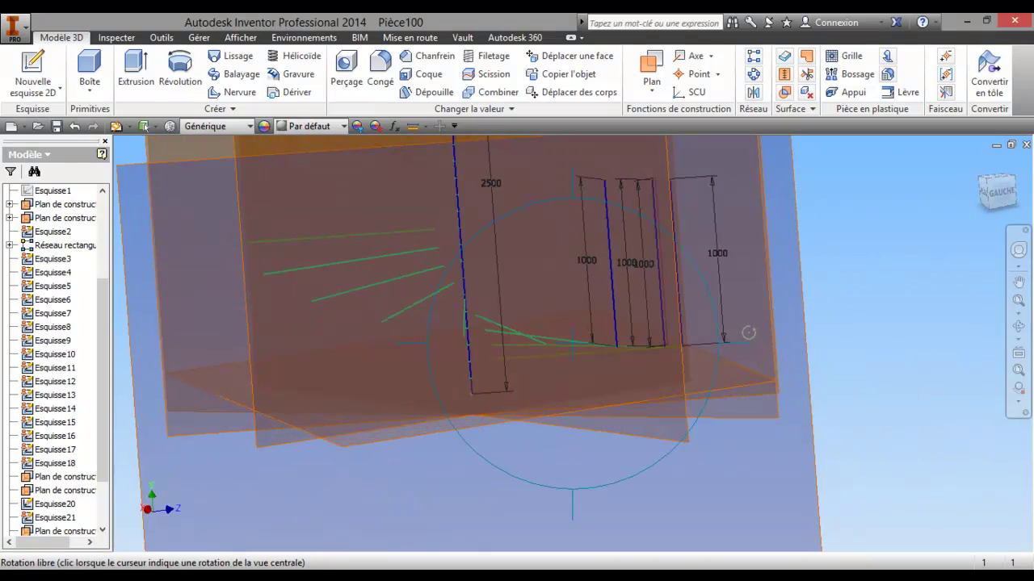
drag(724, 307, 741, 291)
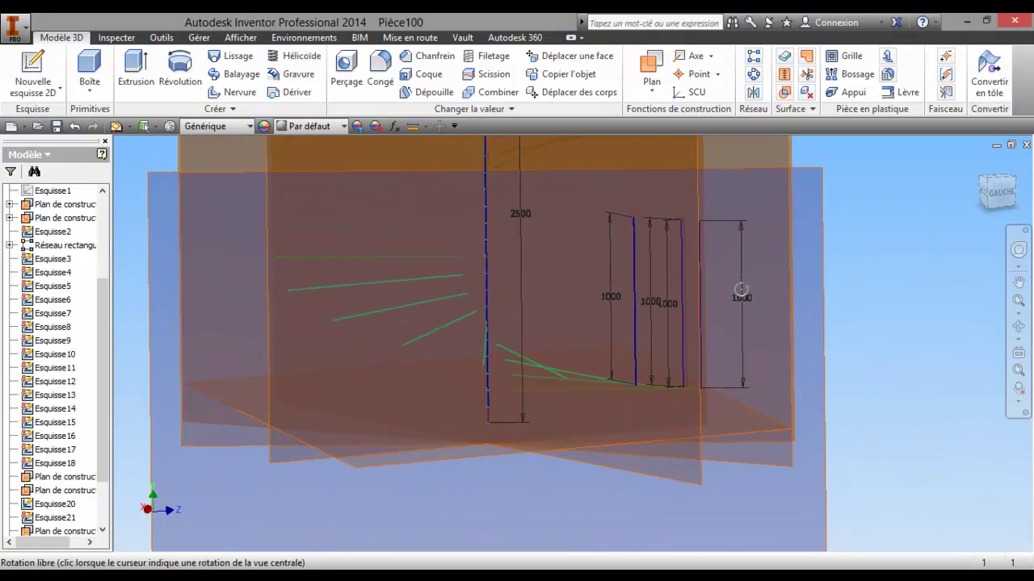
drag(638, 370, 474, 377)
right_click(496, 380)
click(426, 372)
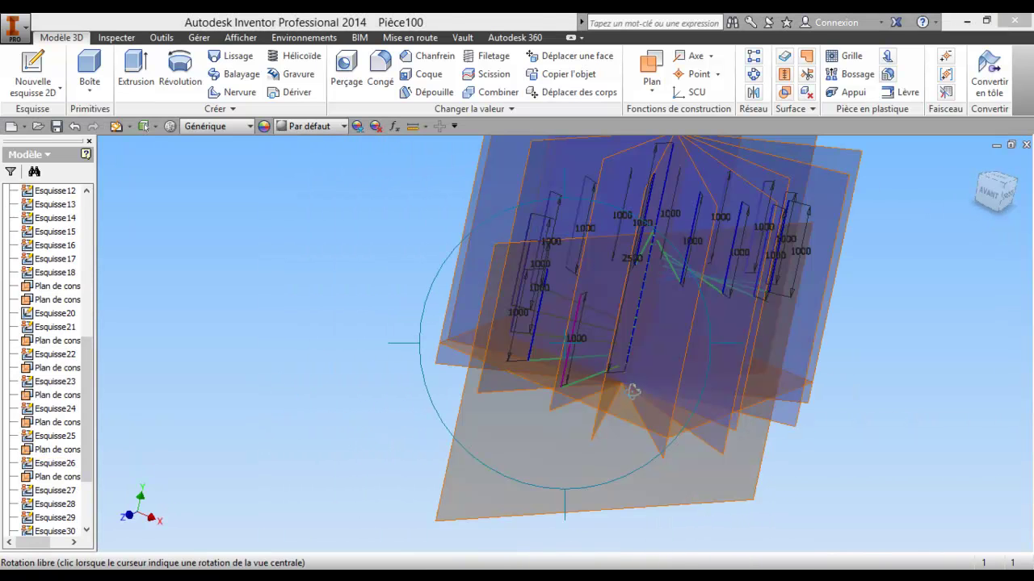
Step: Hide all work features so that only the sketches of the staircase are displayed
mouse_move(632, 391)
mouse_down()
mouse_move(589, 374)
mouse_move(568, 381)
mouse_move(584, 358)
mouse_move(629, 348)
mouse_move(749, 373)
mouse_up()
mouse_move(514, 203)
mouse_down()
mouse_move(584, 346)
mouse_move(637, 325)
mouse_move(687, 339)
mouse_move(576, 357)
mouse_move(614, 413)
mouse_move(648, 401)
mouse_move(560, 412)
mouse_up()
right_click(492, 422)
key(Escape)
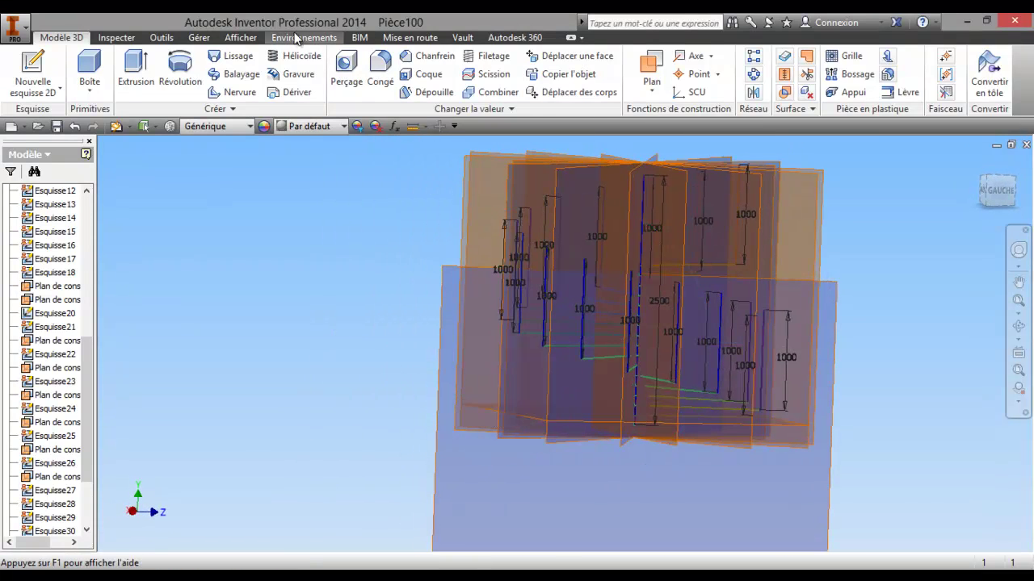
click(240, 37)
click(28, 77)
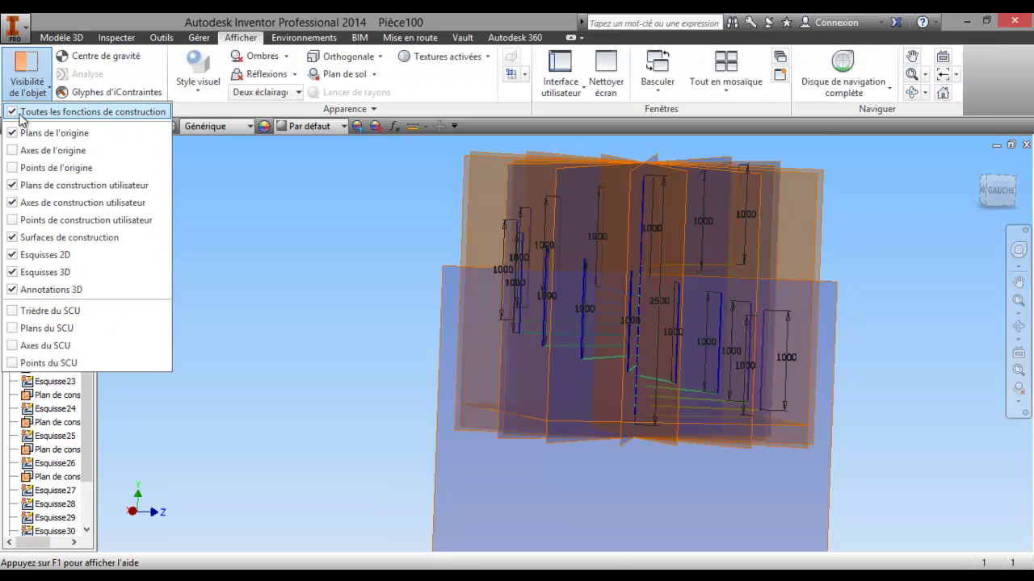
click(19, 112)
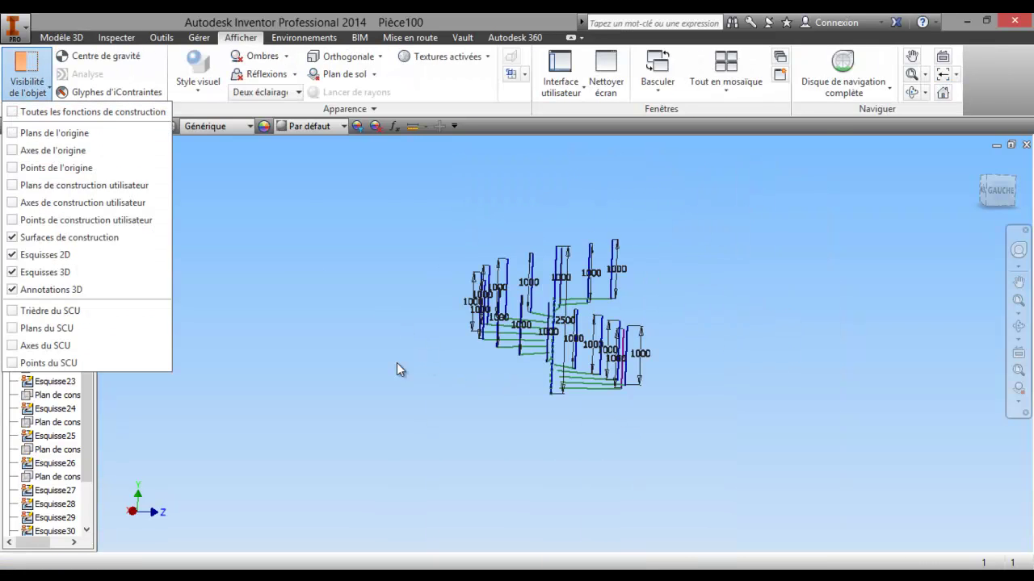
click(367, 359)
Step: Examine the full ring of uprights and radial step lines around the central axis, close up and from several sides
mouse_move(687, 347)
mouse_down()
mouse_move(595, 353)
mouse_move(568, 415)
mouse_move(619, 415)
mouse_move(629, 347)
mouse_move(639, 360)
mouse_move(595, 369)
mouse_move(582, 323)
mouse_move(598, 231)
mouse_move(473, 227)
mouse_move(597, 329)
mouse_move(498, 286)
mouse_move(664, 295)
mouse_move(577, 344)
mouse_move(538, 307)
mouse_move(619, 358)
mouse_move(509, 392)
mouse_move(623, 363)
mouse_move(573, 362)
mouse_move(596, 376)
mouse_move(571, 359)
mouse_up()
scroll(629, 347, down, 3)
middle_drag(571, 360, 560, 355)
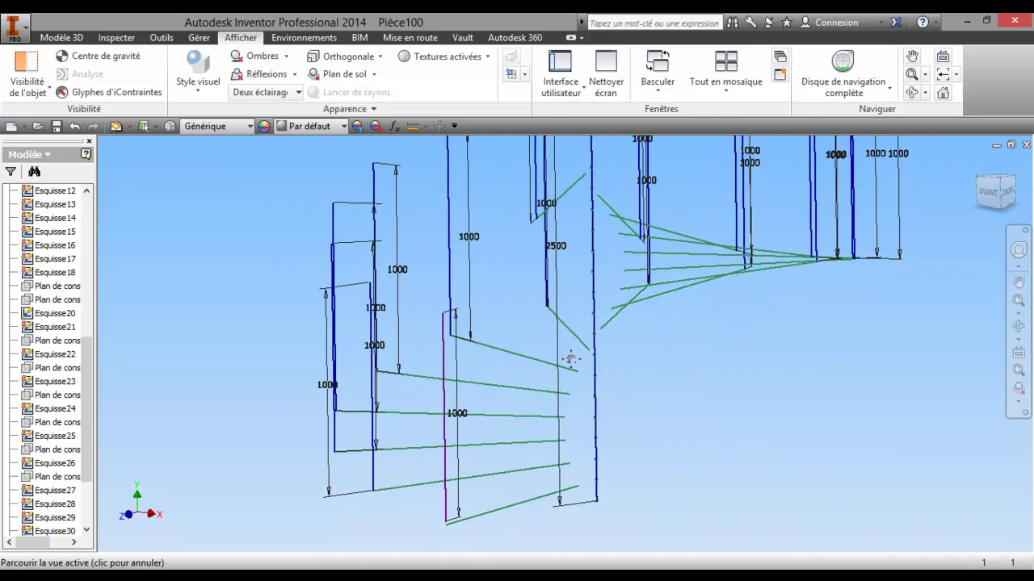
mouse_move(639, 362)
mouse_down()
mouse_move(629, 356)
mouse_move(525, 423)
mouse_up()
drag(609, 357, 629, 375)
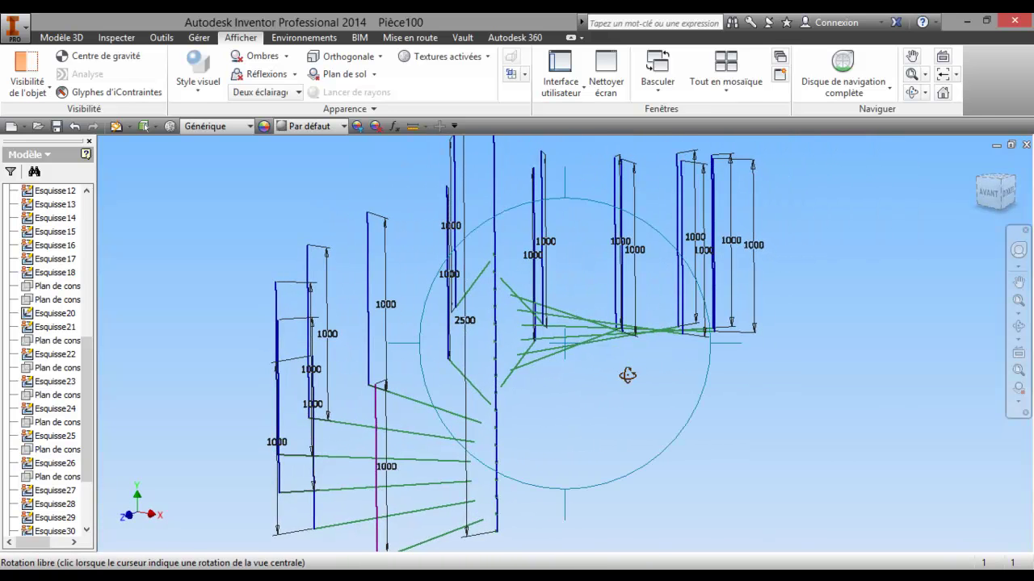
middle_drag(602, 373, 619, 372)
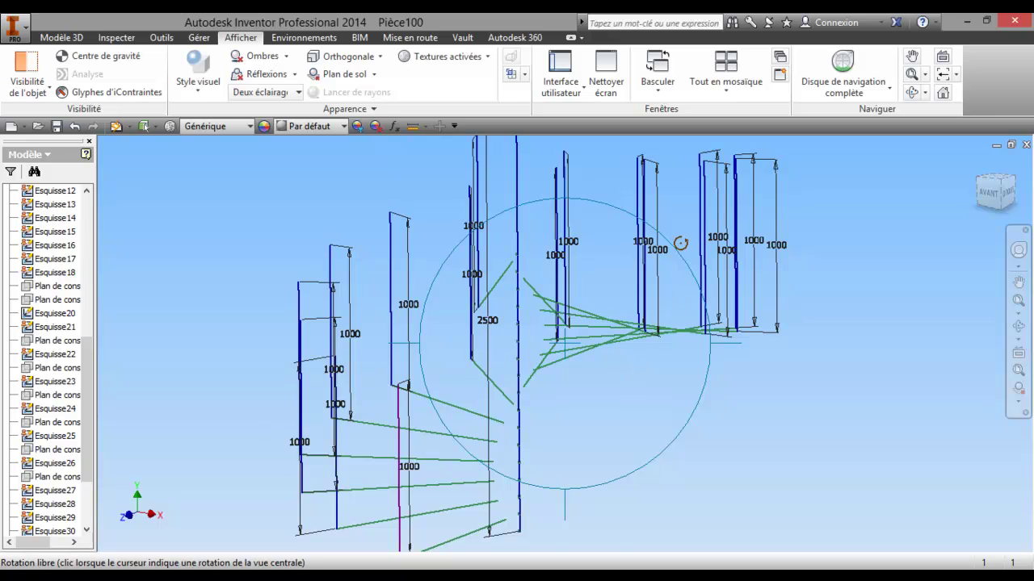
drag(686, 255, 664, 261)
drag(637, 295, 586, 303)
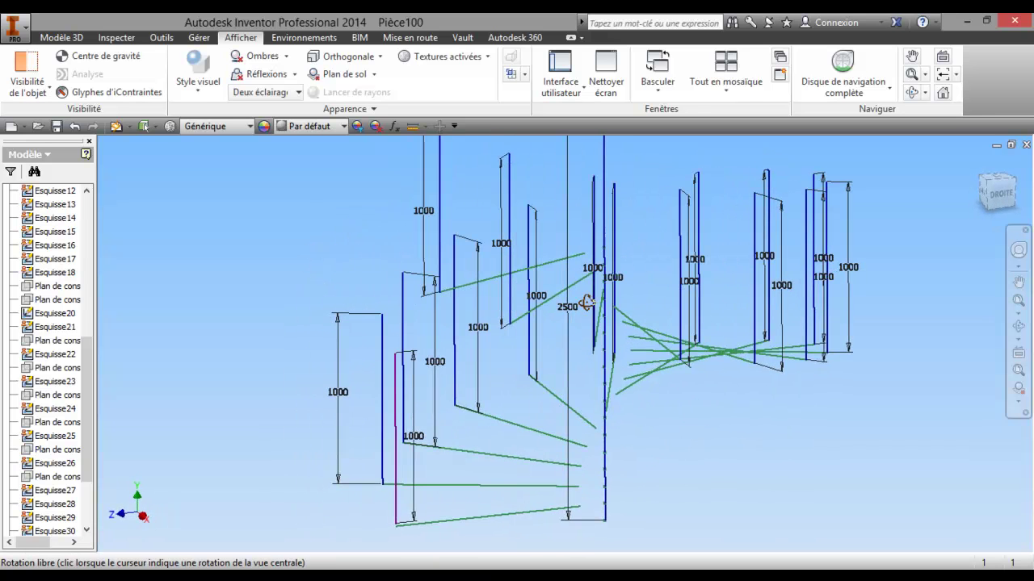
middle_drag(595, 346, 589, 368)
drag(588, 367, 600, 340)
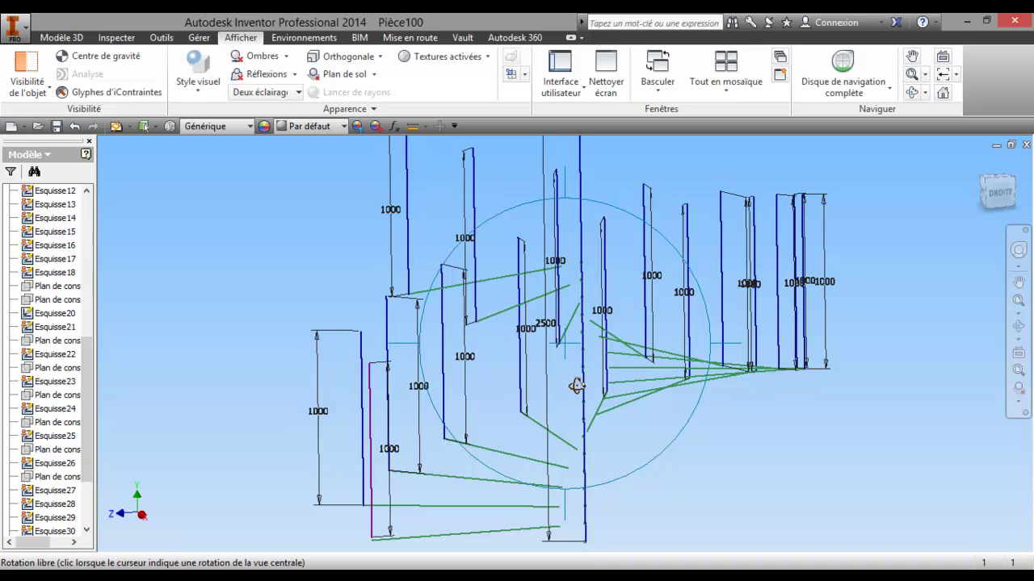